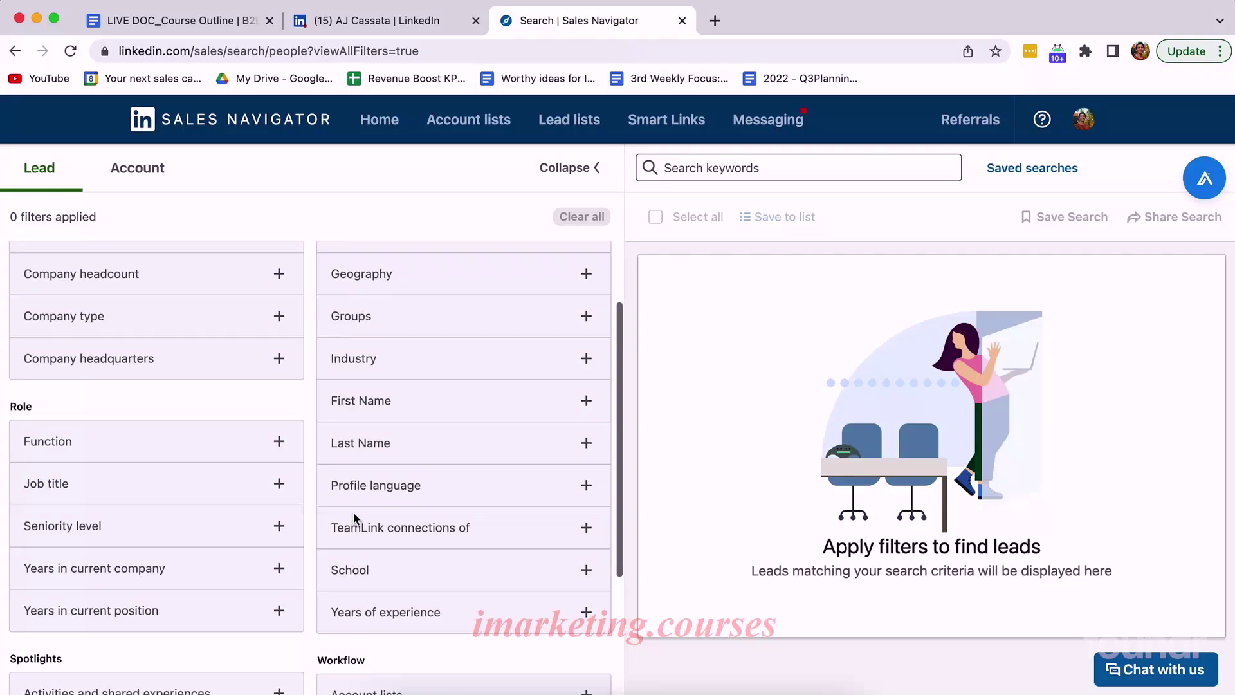
# Switch to the account search and review its company attribute, spotlight and workflow filters.
pyautogui.scroll(5, 353, 512)
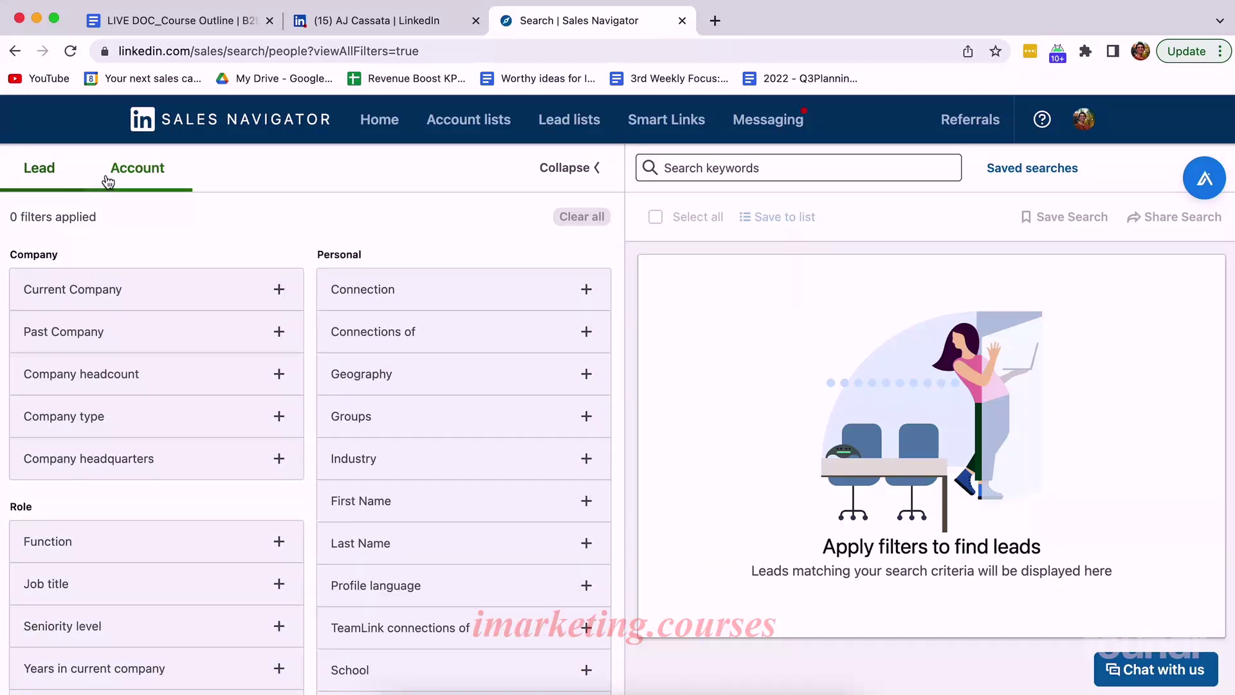
pyautogui.click(137, 168)
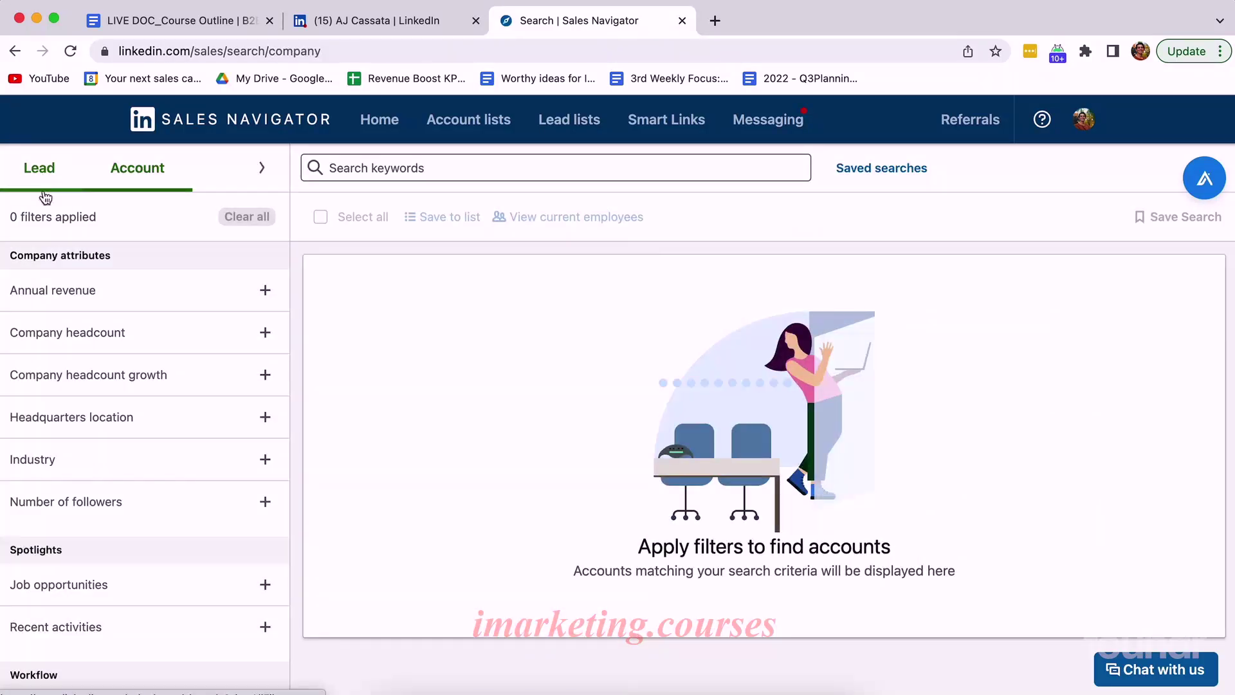
pyautogui.scroll(-3, 98, 395)
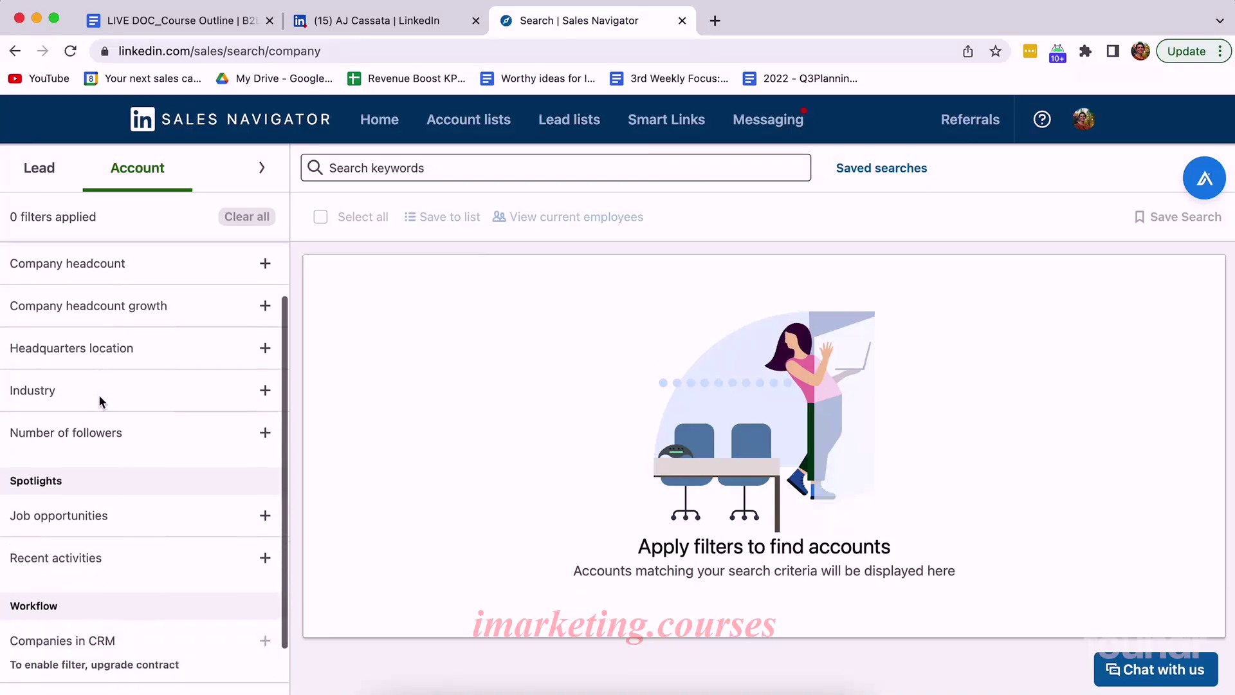
pyautogui.scroll(3, 99, 395)
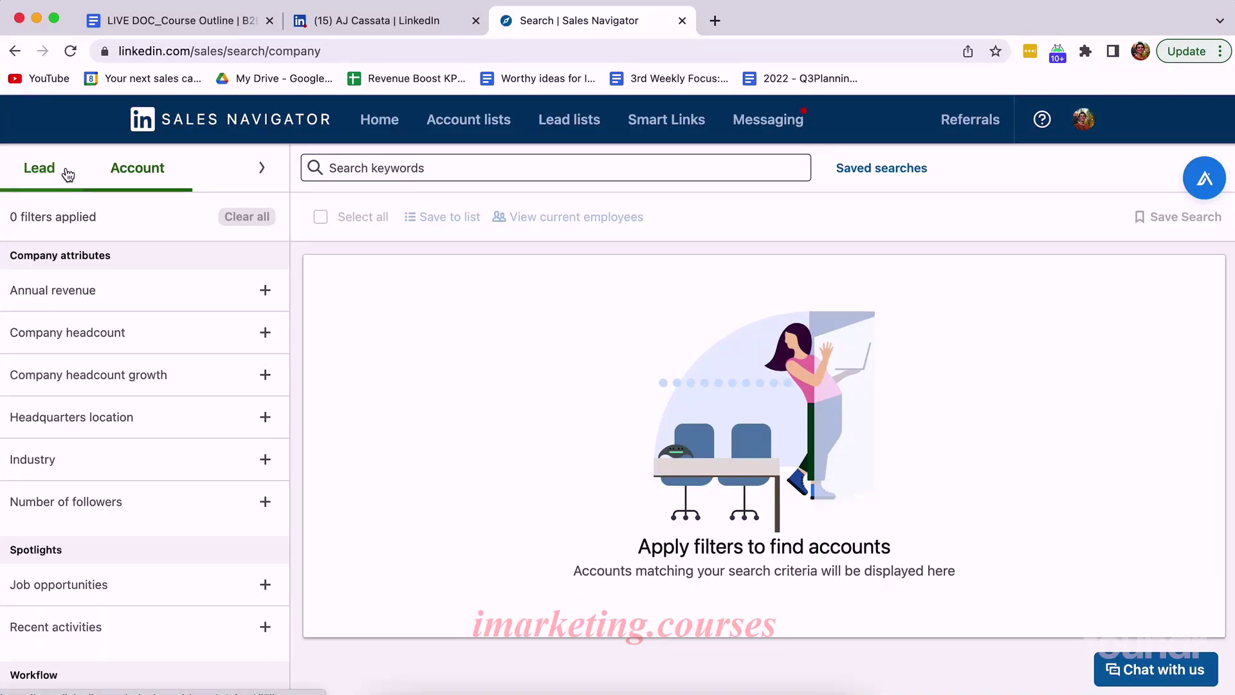
pyautogui.scroll(-5, 70, 287)
# Return to the lead search and review its company, role, personal, spotlight, posted content and workflow filters.
pyautogui.click(38, 167)
pyautogui.scroll(-2, 196, 368)
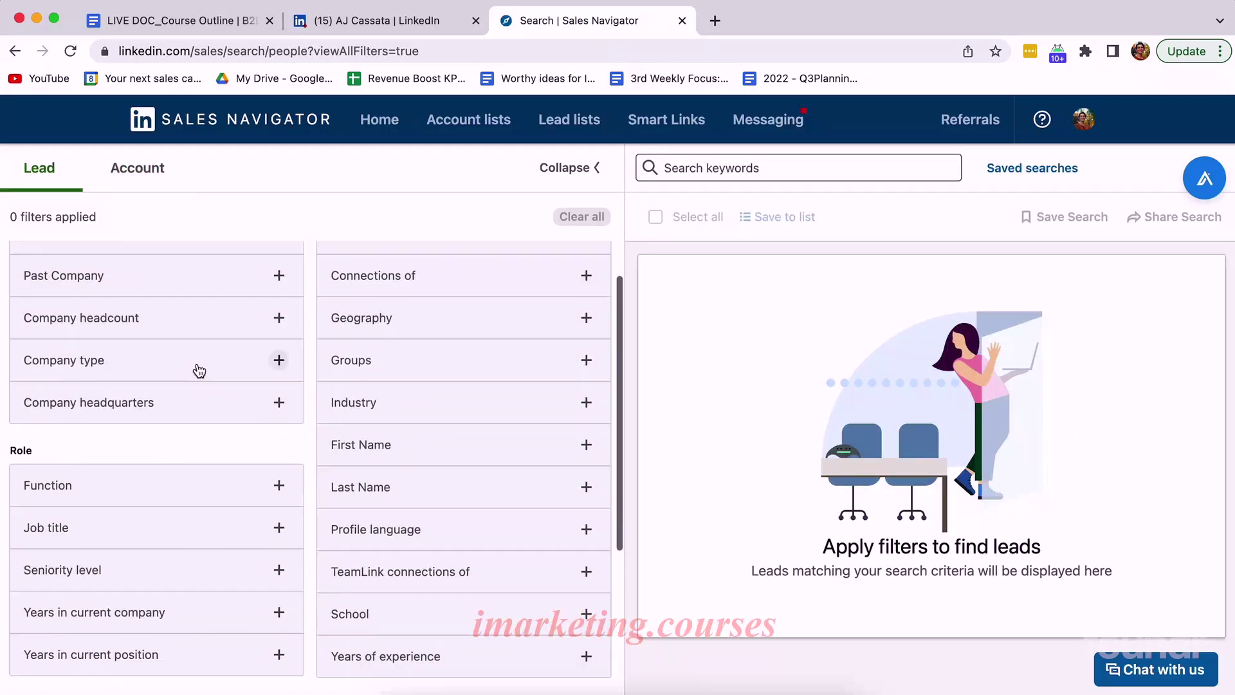
pyautogui.scroll(-5, 199, 370)
pyautogui.scroll(-2, 197, 362)
pyautogui.scroll(10, 397, 385)
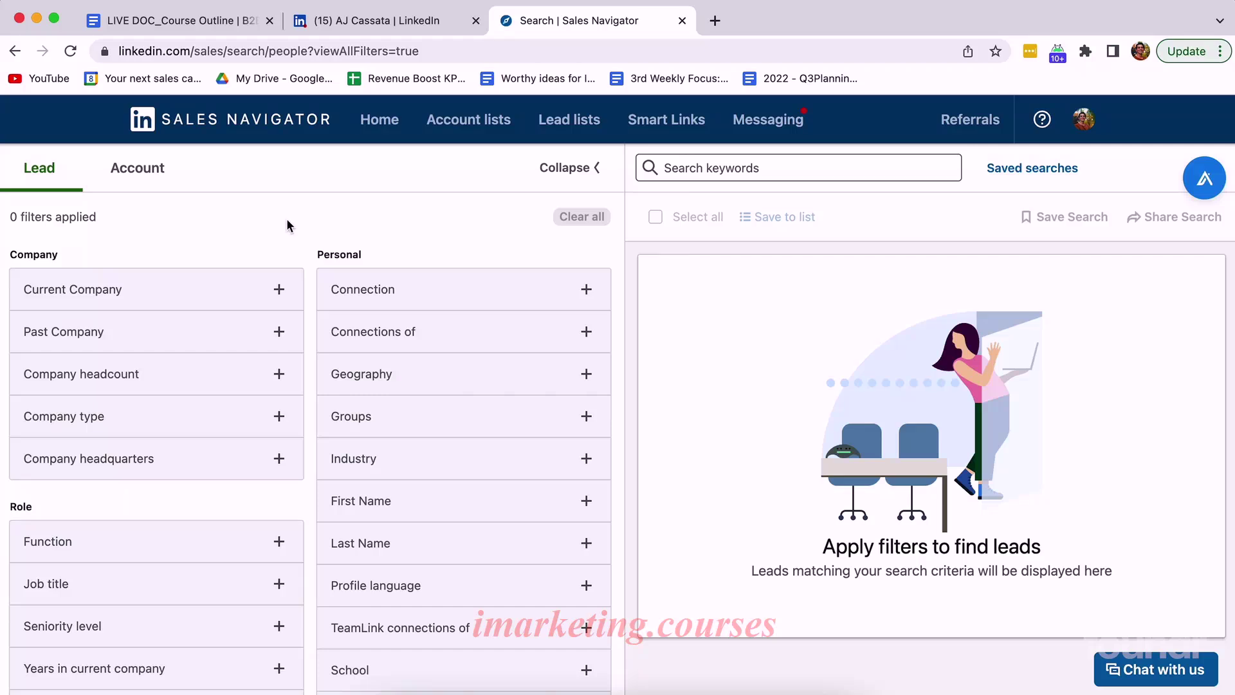
pyautogui.scroll(-2, 191, 301)
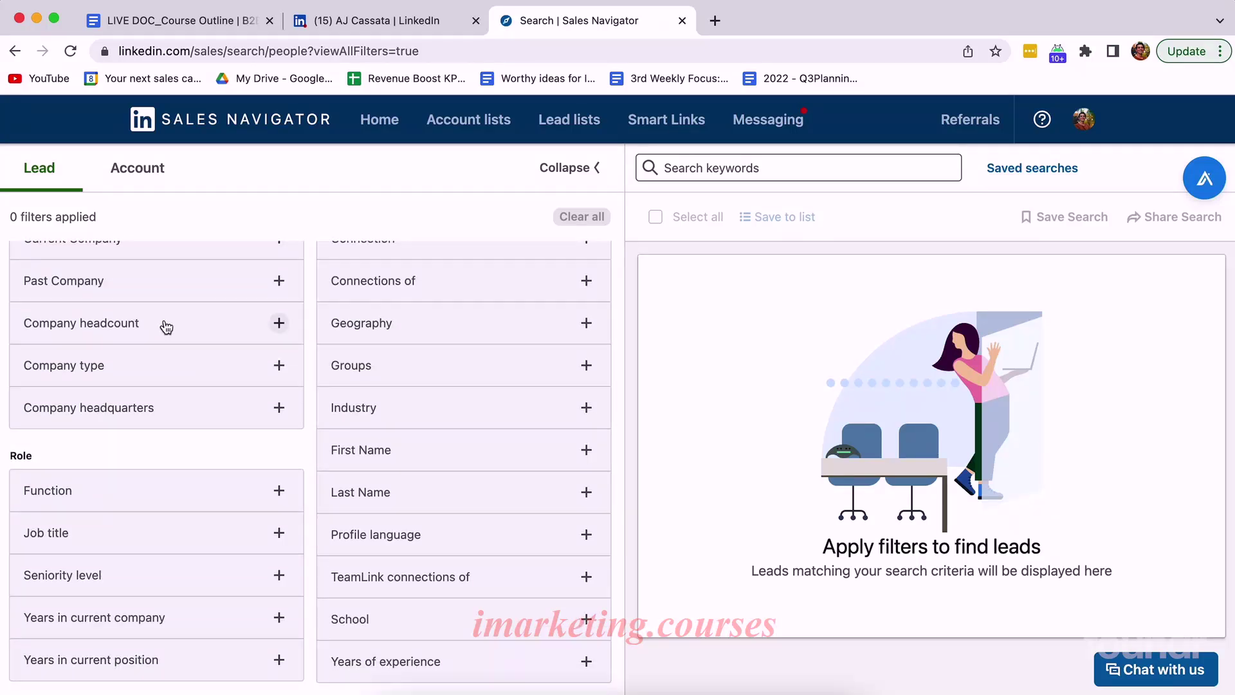
pyautogui.scroll(-3, 143, 475)
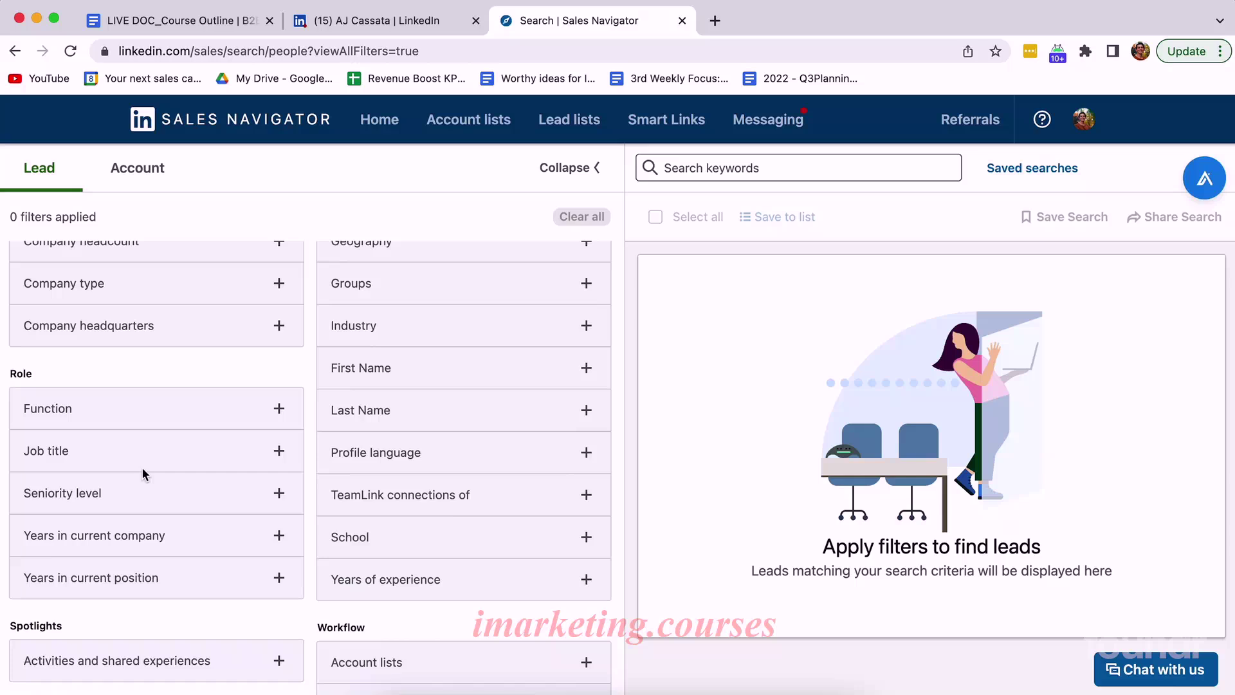
pyautogui.scroll(-2, 143, 474)
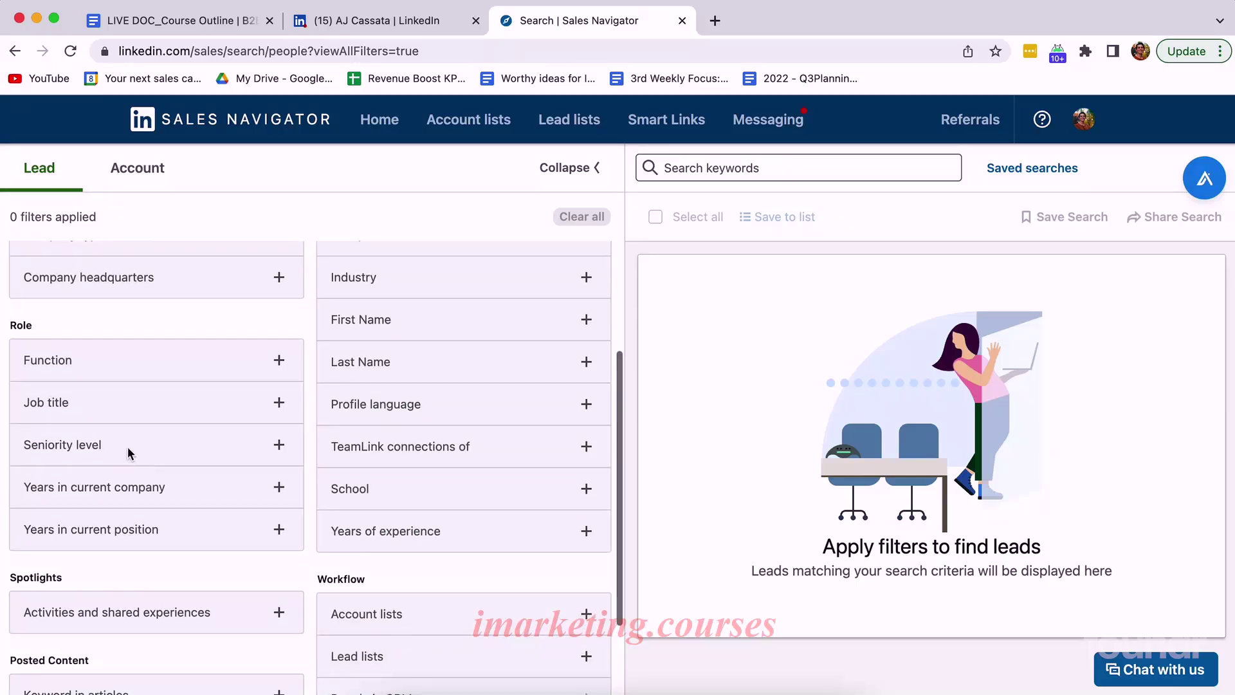
pyautogui.scroll(6, 134, 419)
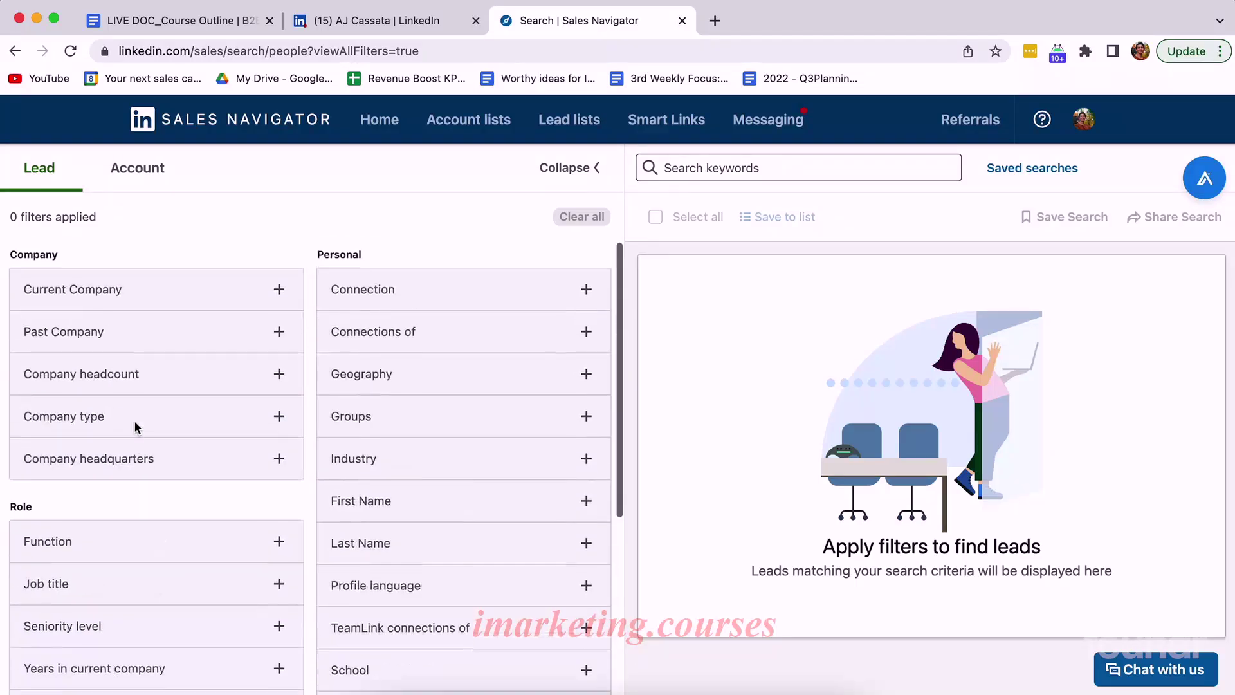
pyautogui.scroll(-10, 396, 463)
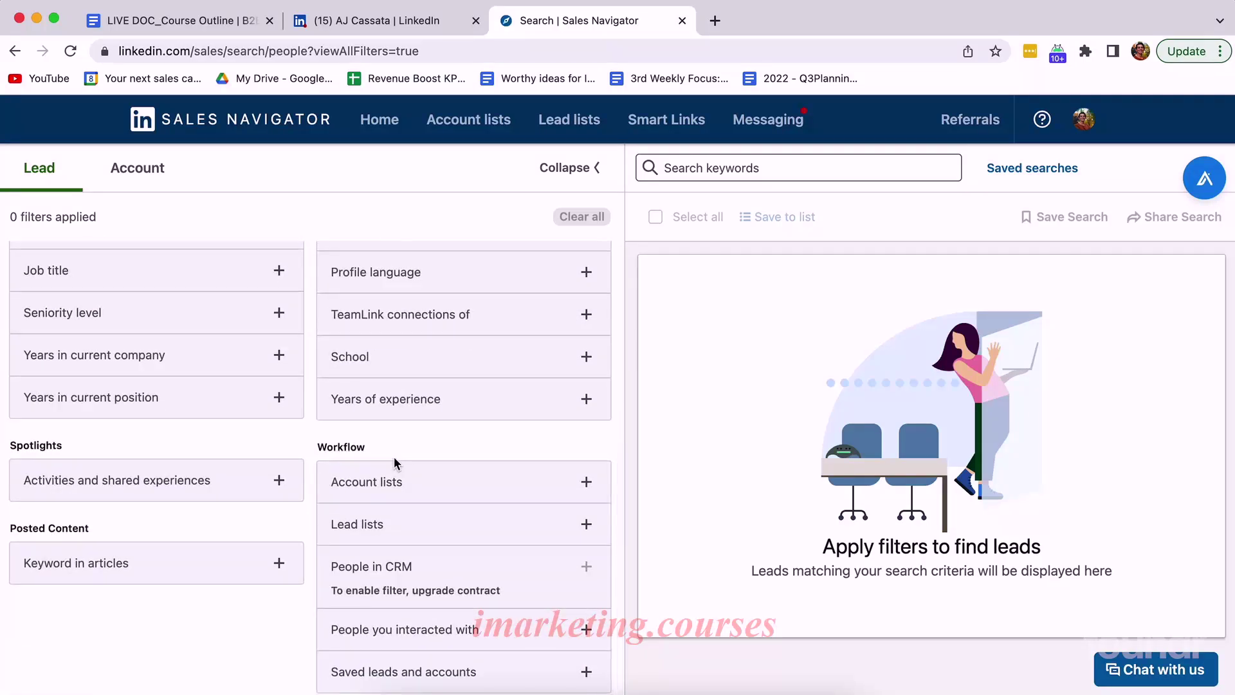
pyautogui.scroll(10, 397, 463)
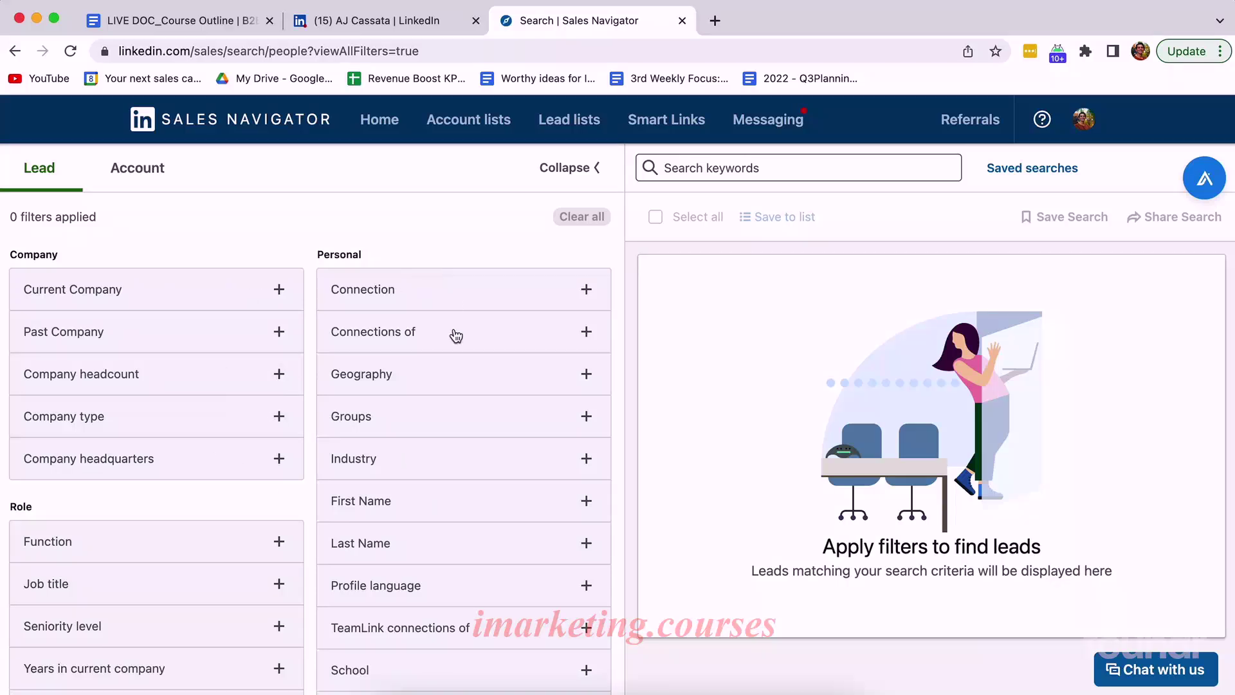
pyautogui.scroll(-5, 273, 388)
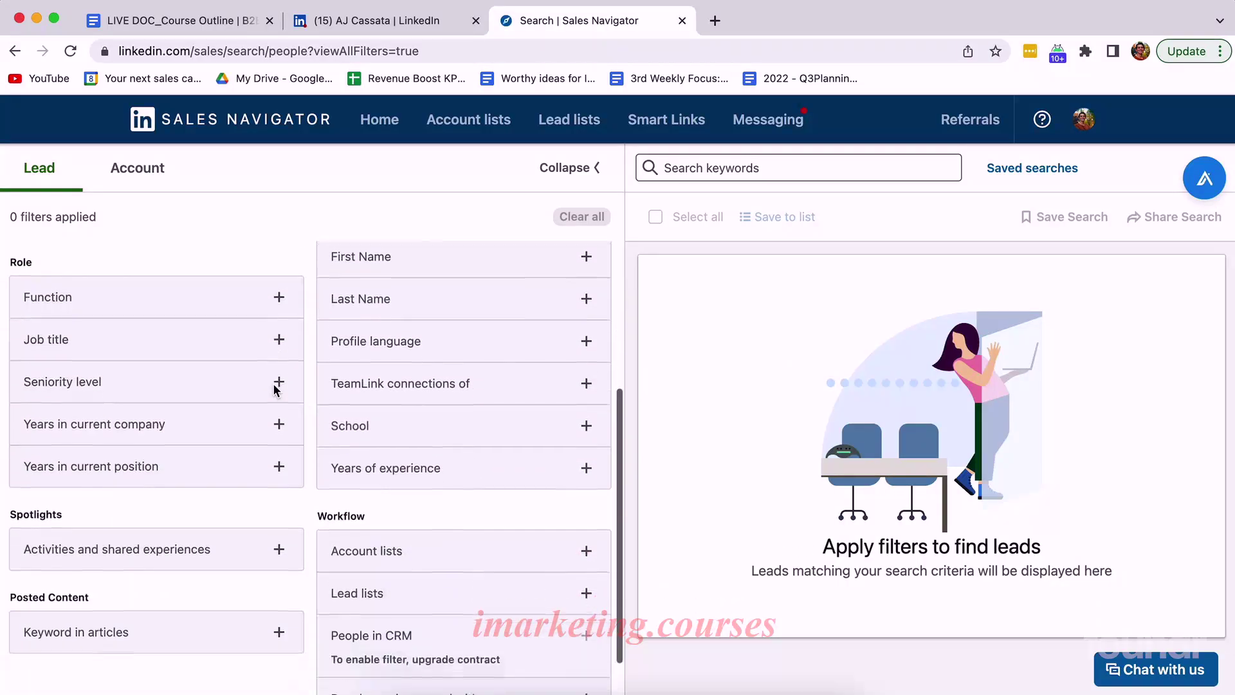
# Look at the Function filter's options and the other role filters for leads.
pyautogui.click(116, 275)
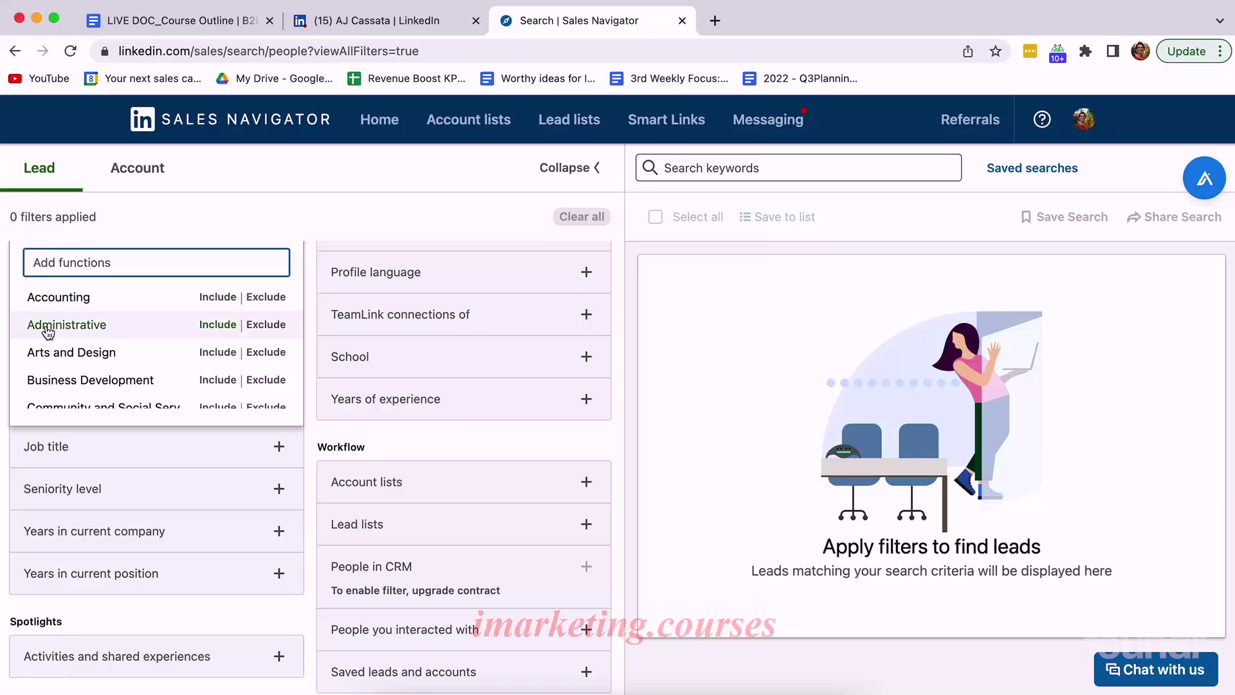
pyautogui.scroll(3, 171, 441)
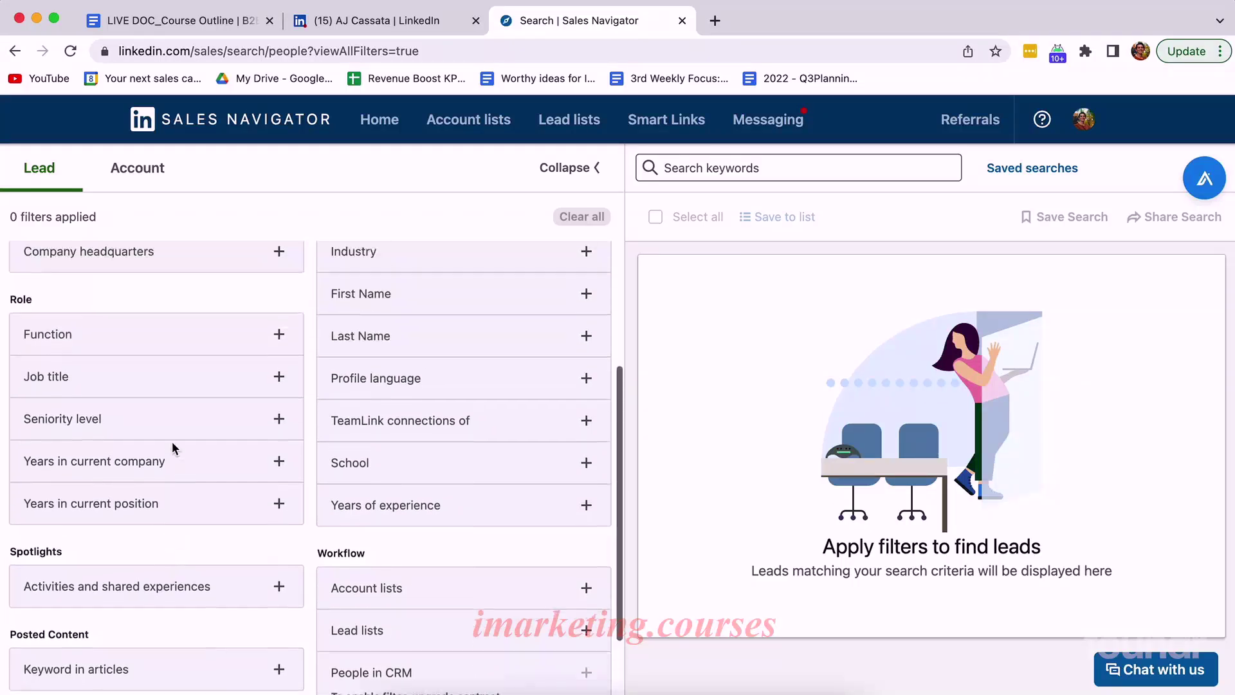
pyautogui.scroll(-3, 172, 441)
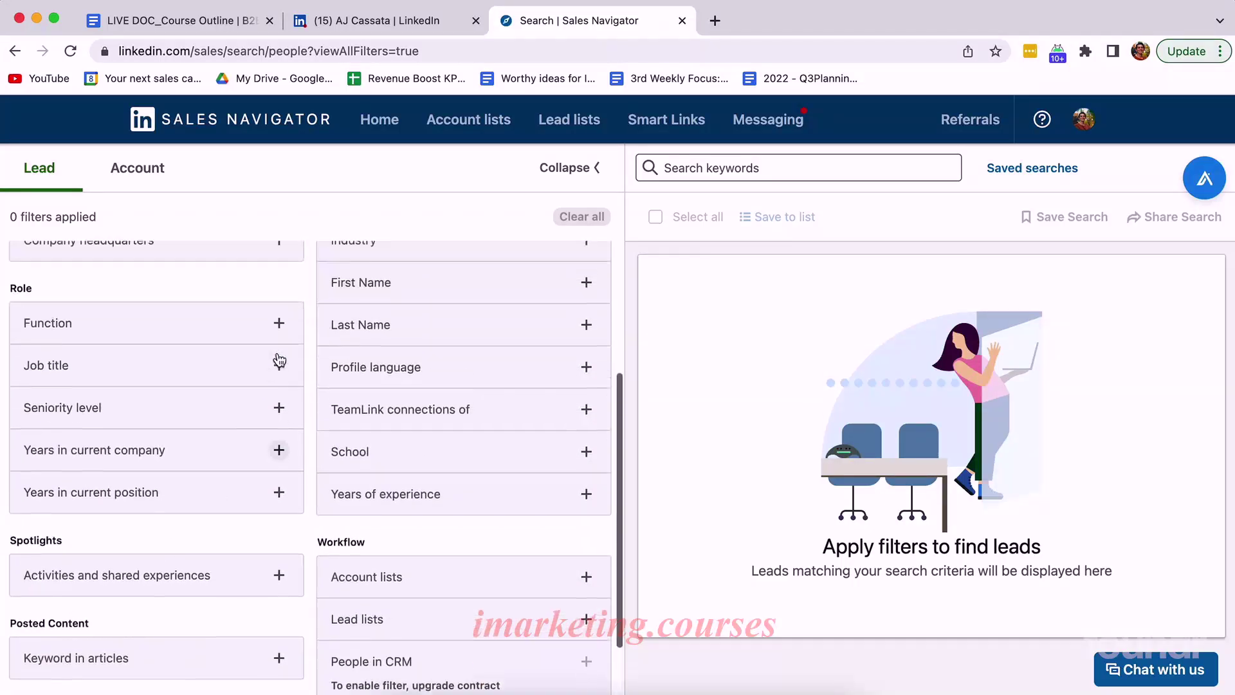
pyautogui.scroll(2, 277, 357)
pyautogui.scroll(-2, 320, 352)
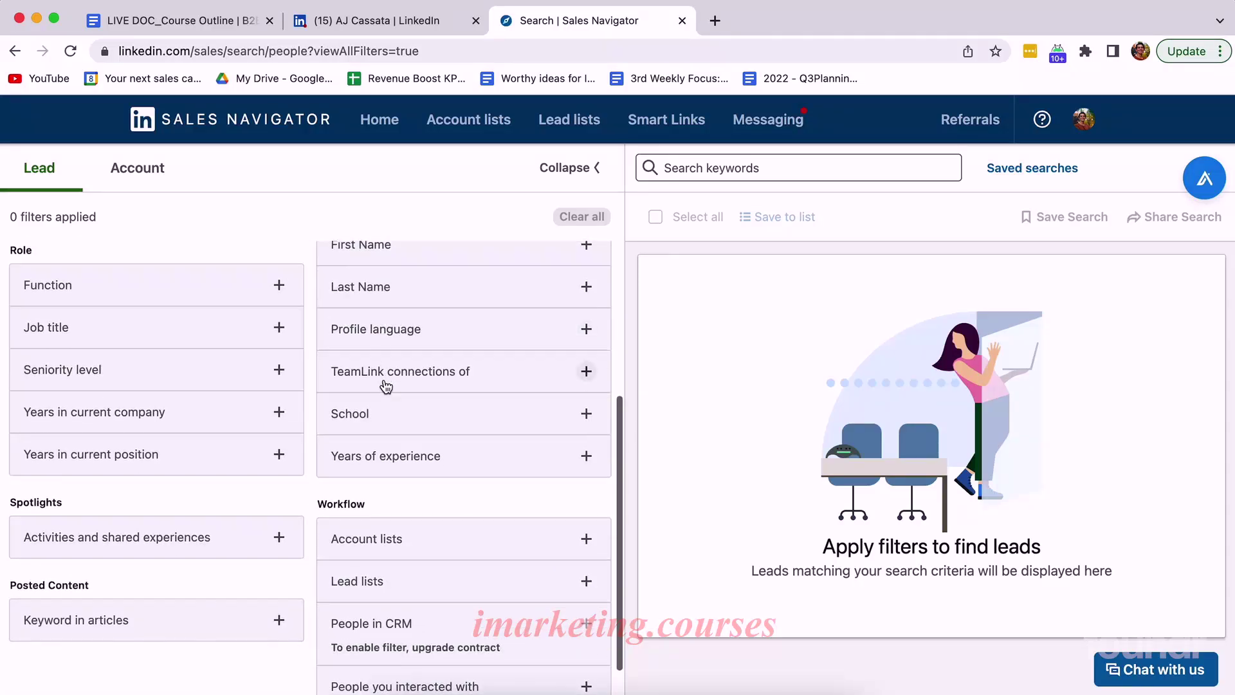
pyautogui.scroll(5, 186, 315)
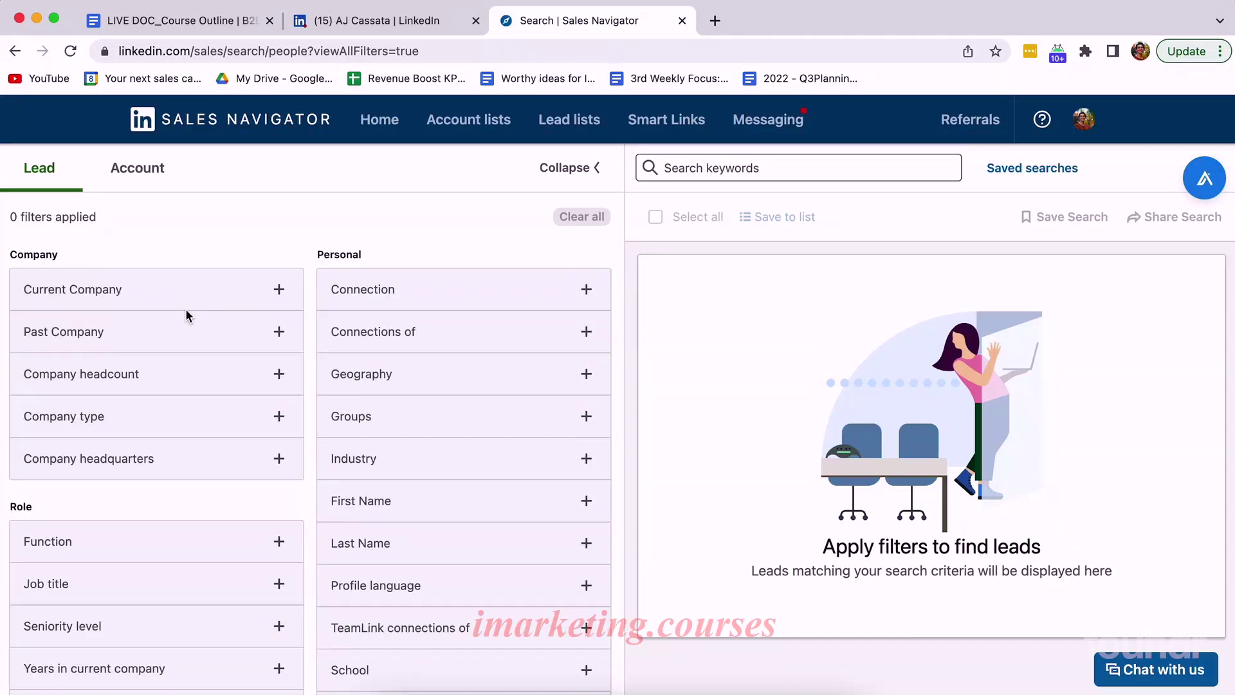
# Filter the leads by company headcount, selecting Self-employed and 1-10.
pyautogui.scroll(-1, 154, 354)
pyautogui.click(124, 362)
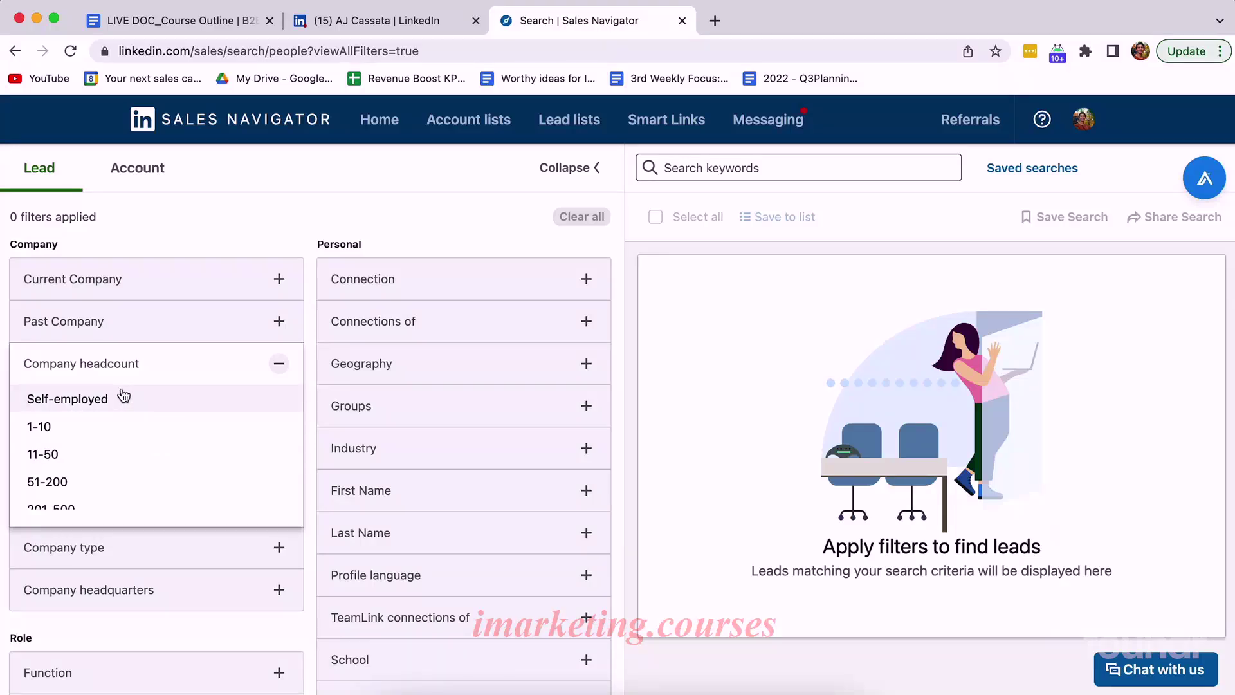
pyautogui.scroll(-1, 114, 432)
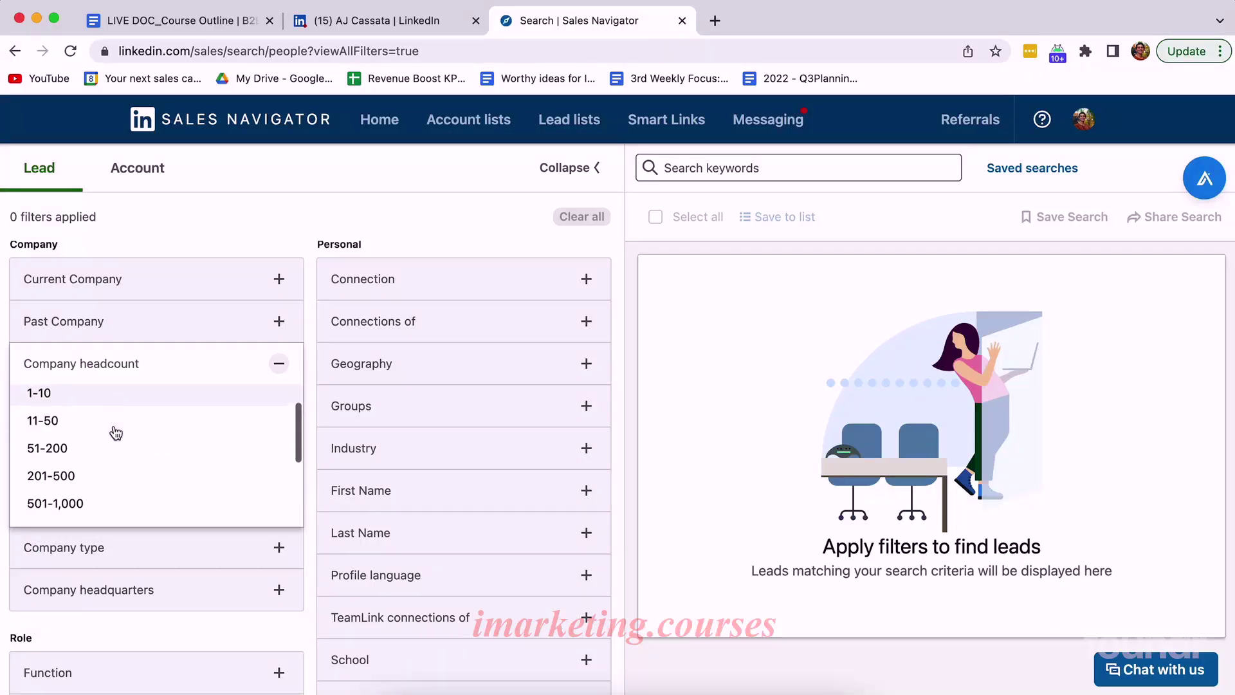
pyautogui.scroll(-3, 101, 459)
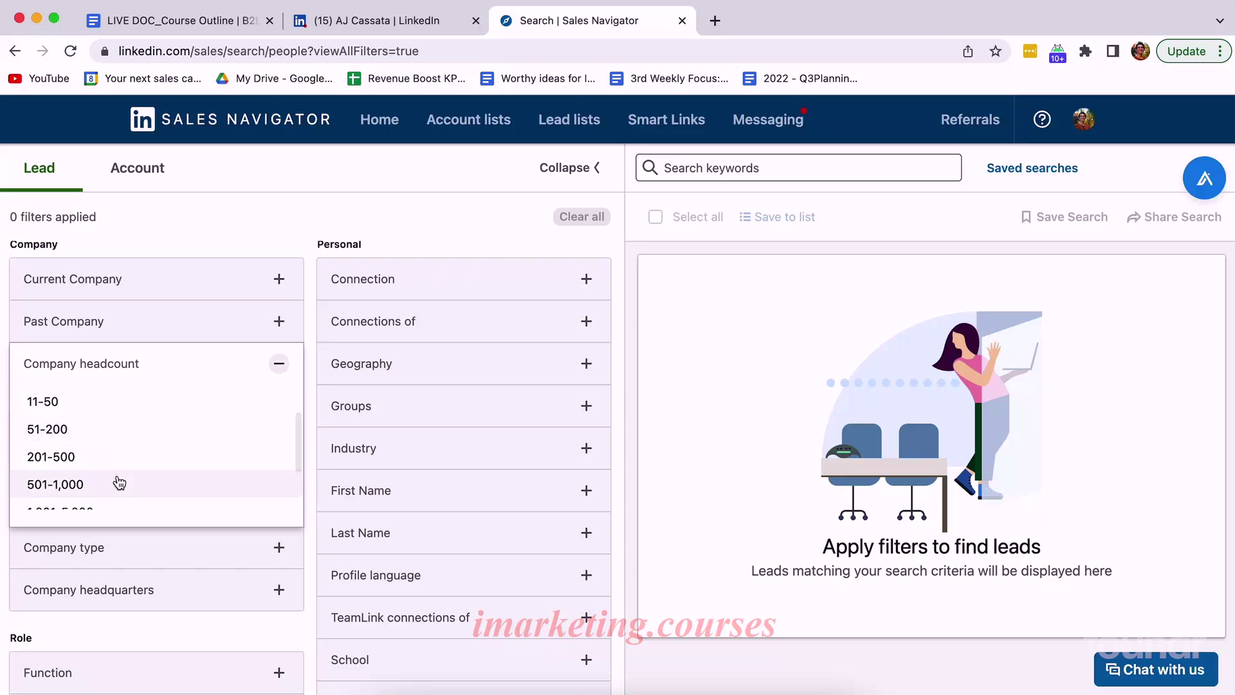
pyautogui.scroll(5, 119, 482)
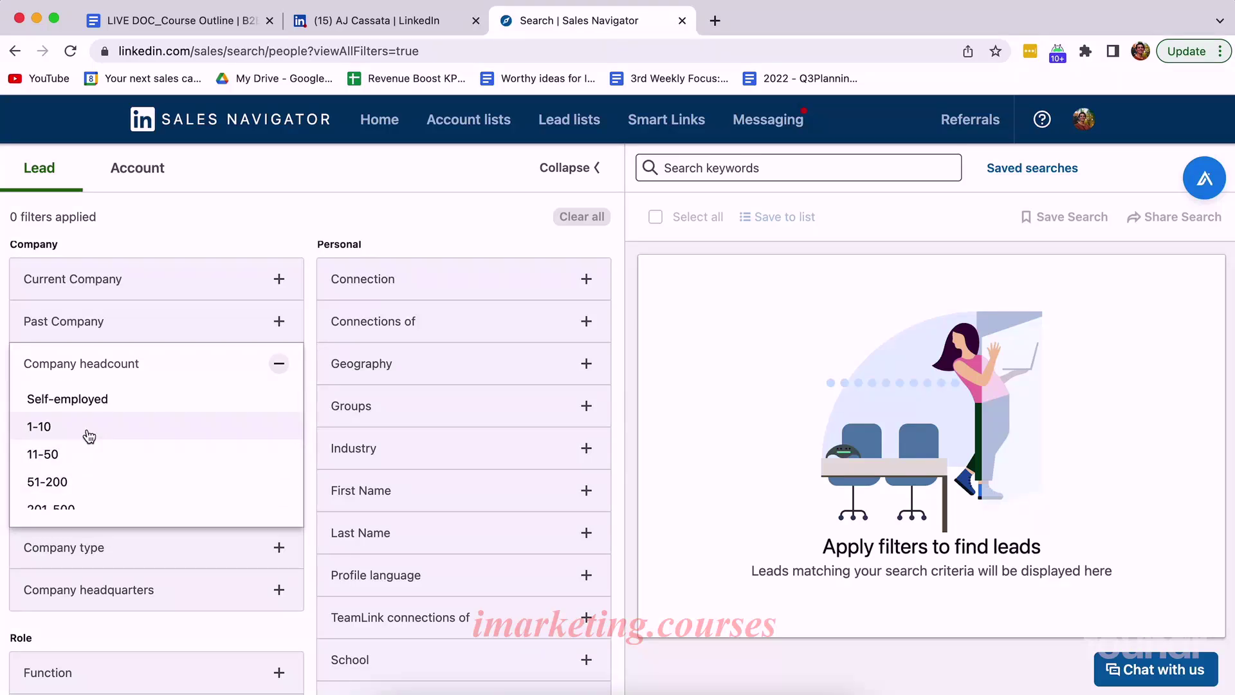
pyautogui.click(96, 400)
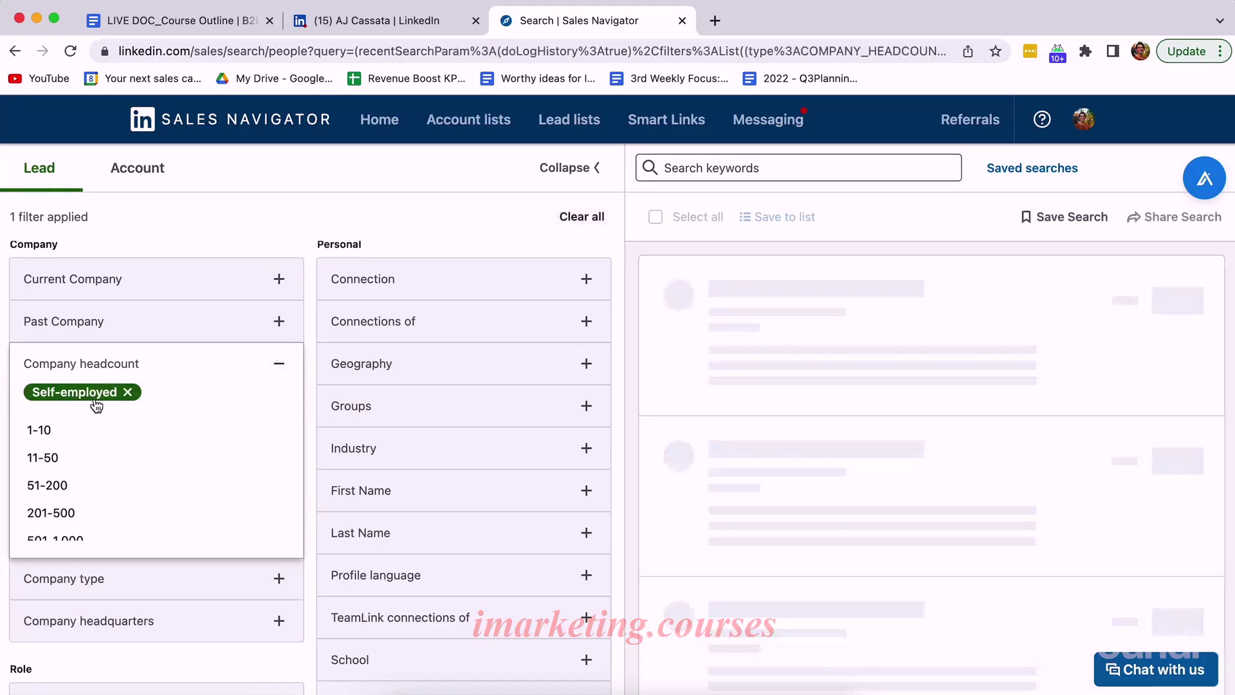
pyautogui.click(72, 429)
pyautogui.scroll(2, 168, 333)
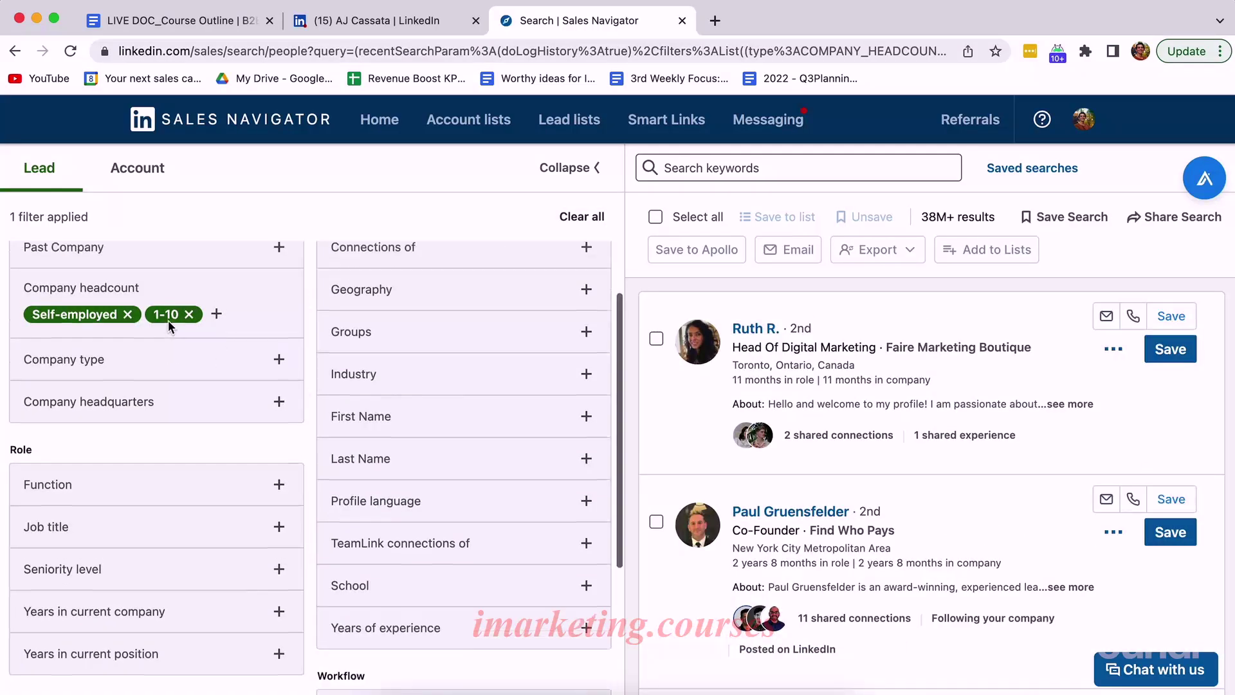
# Include Co-Owner and Owner as current job titles in the lead filters.
pyautogui.scroll(-3, 181, 384)
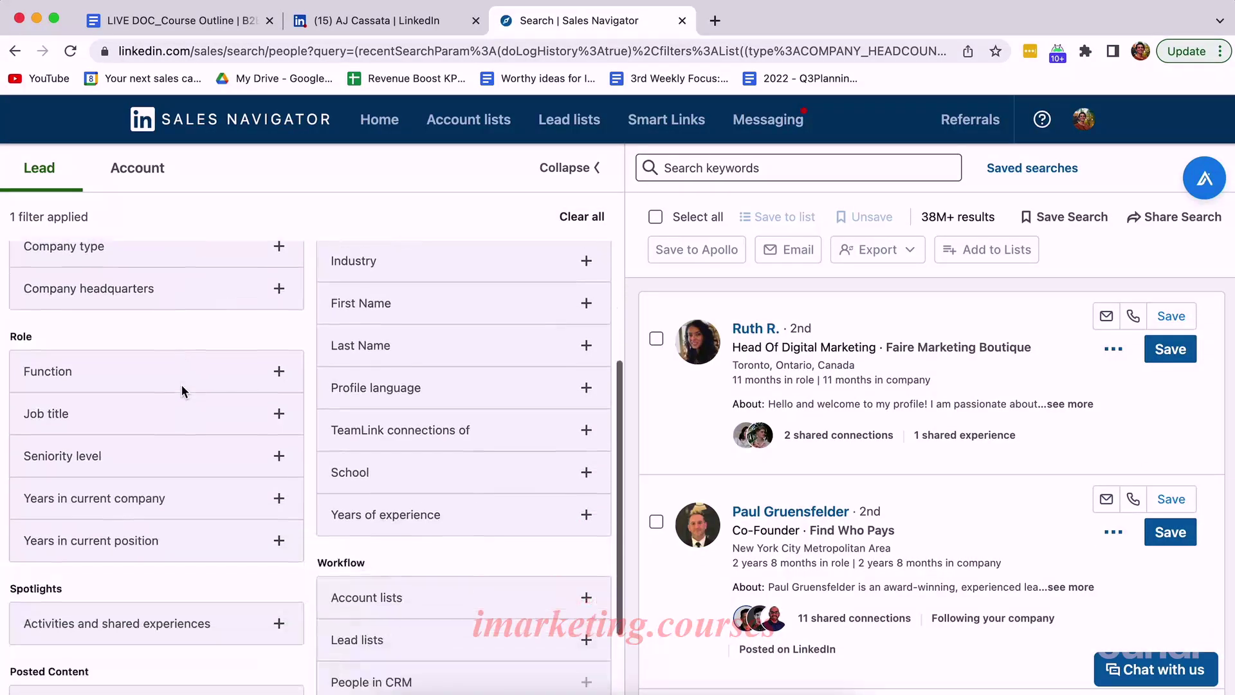
pyautogui.click(180, 408)
pyautogui.write('co')
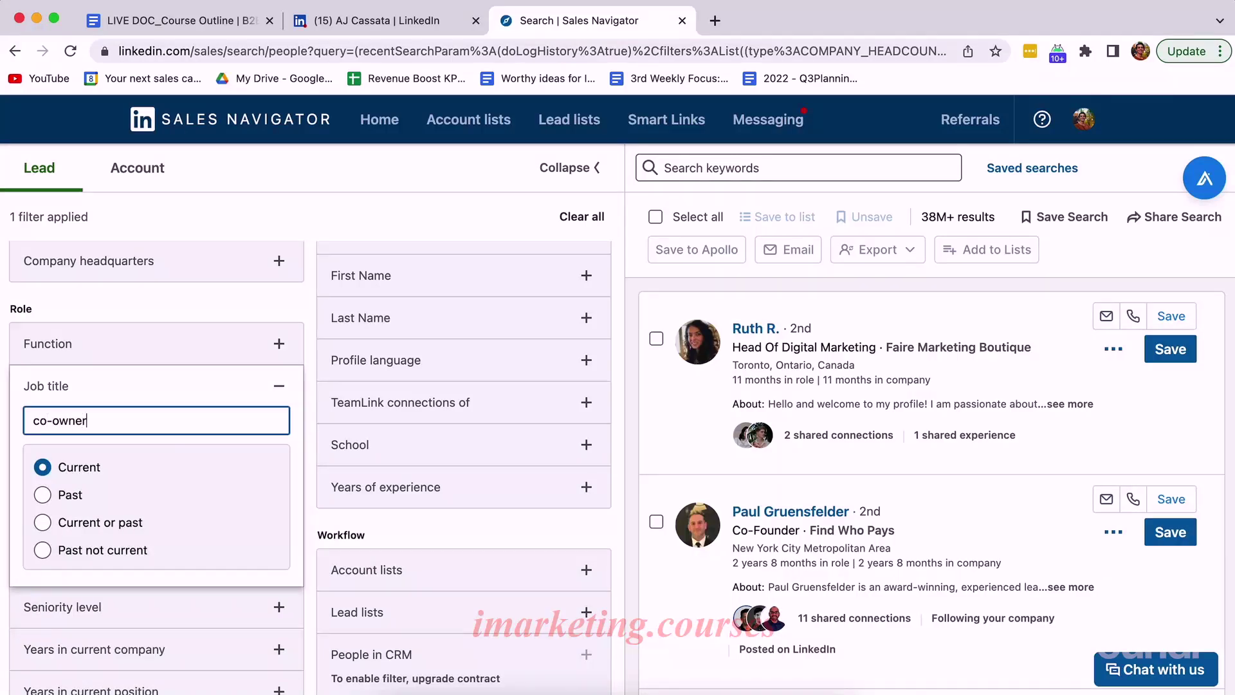
pyautogui.write('-owner')
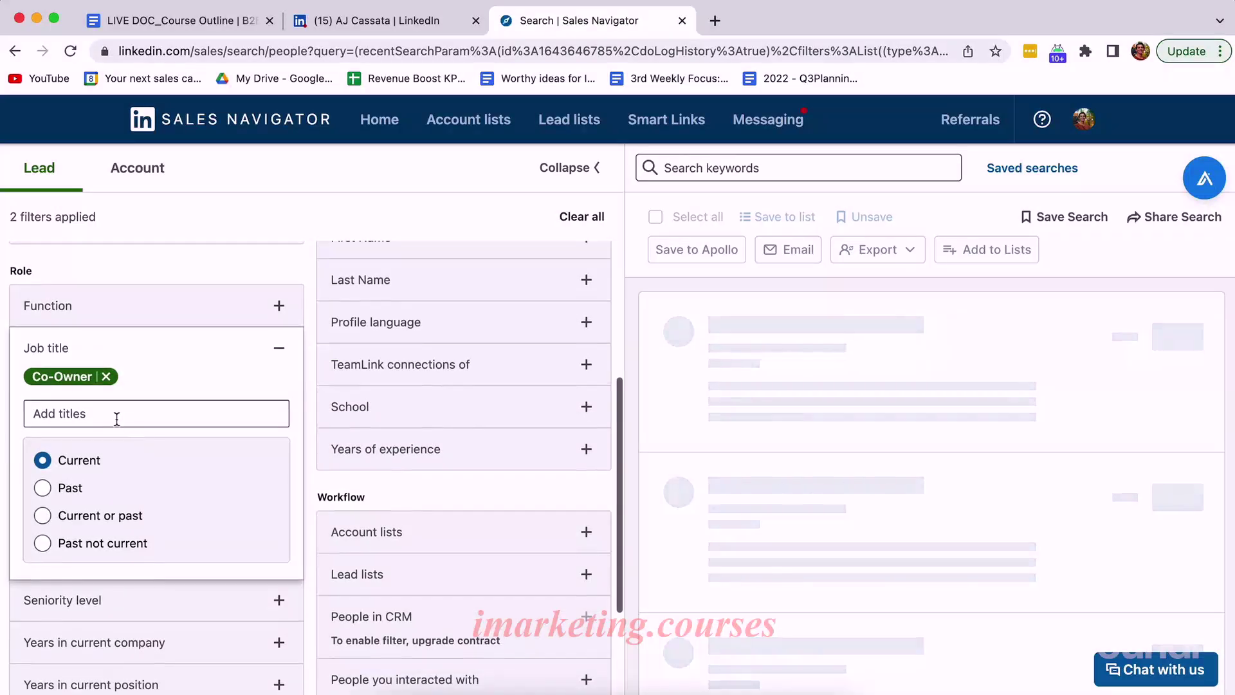
pyautogui.click(115, 416)
pyautogui.write('ow')
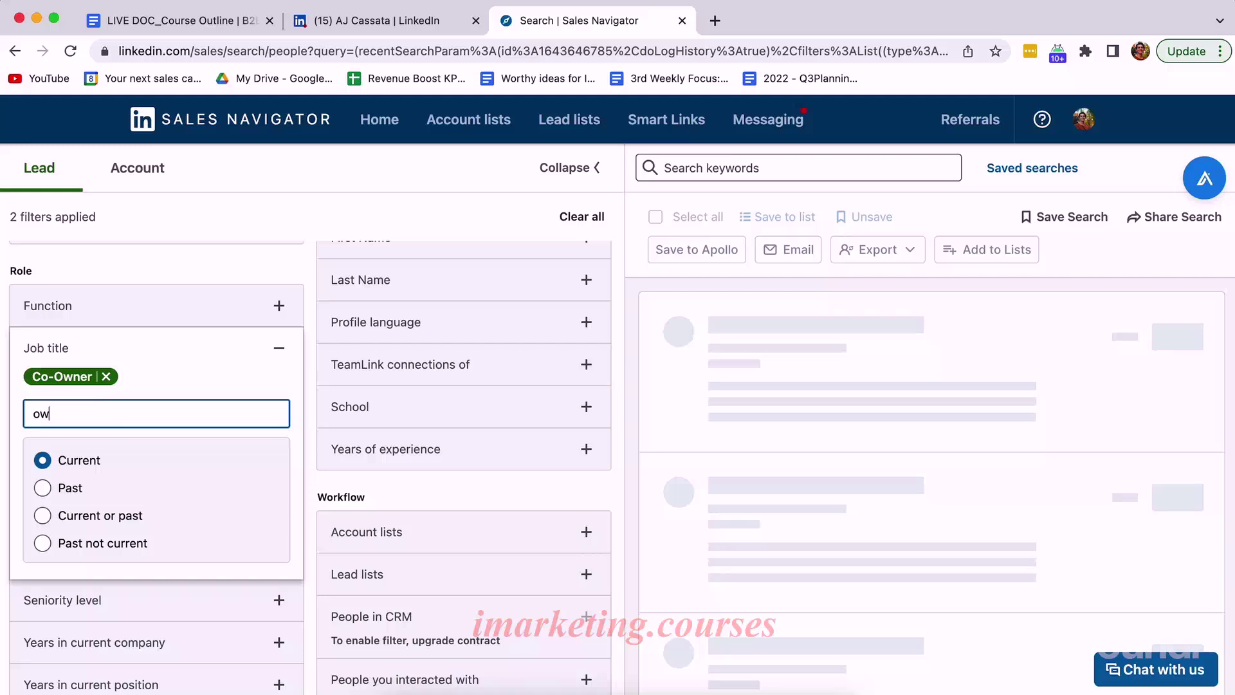
pyautogui.write('ner')
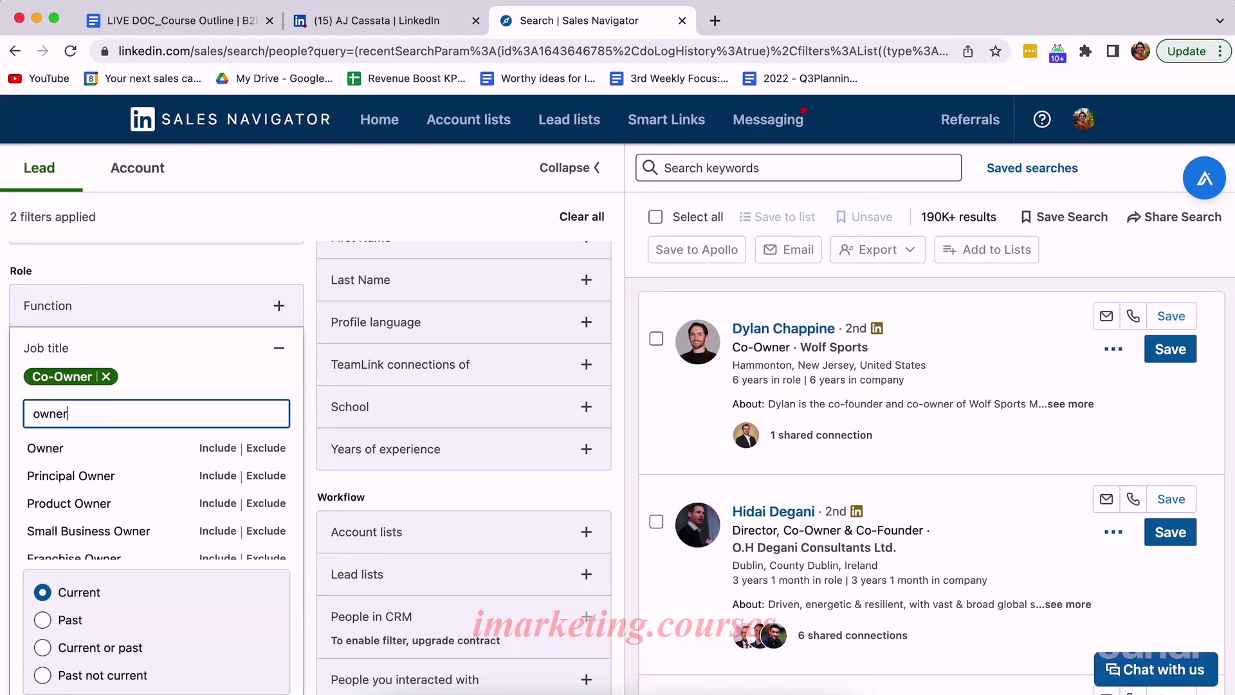
pyautogui.click(46, 449)
# Add Founder and Co-Founder to the included current job titles.
pyautogui.write('fuond')
pyautogui.press('BackSpace')
pyautogui.press('BackSpace')
pyautogui.press('BackSpace')
pyautogui.press('BackSpace')
pyautogui.write('ound')
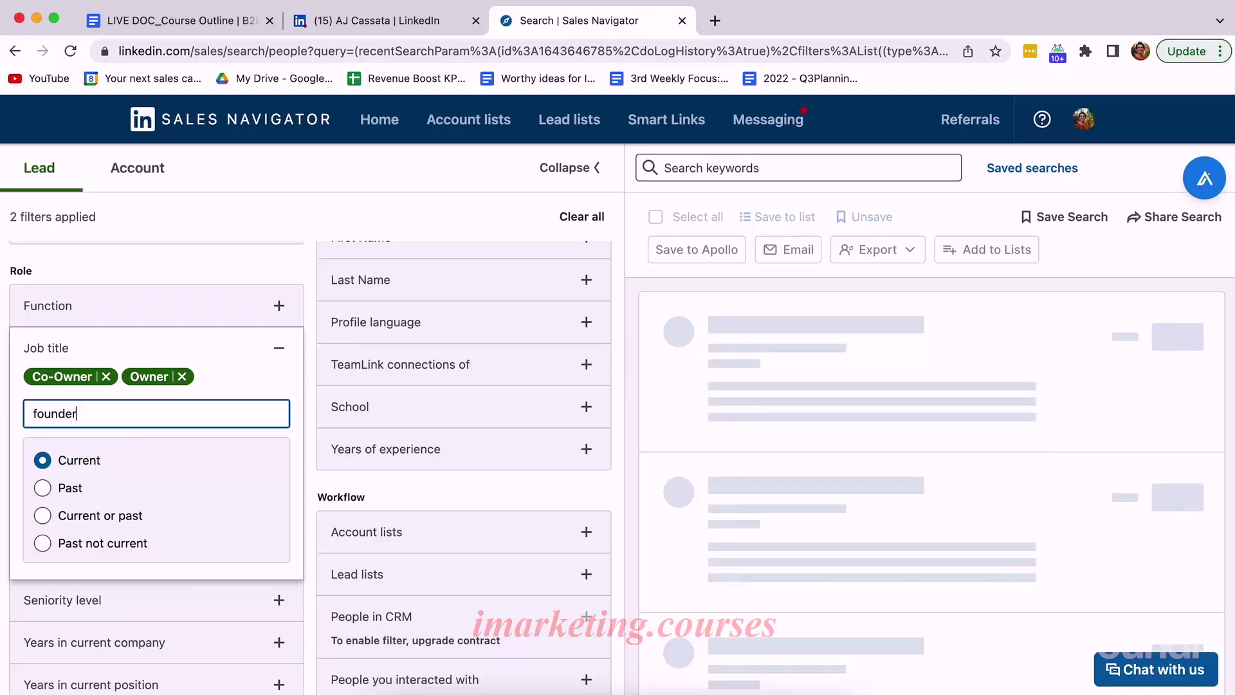
pyautogui.write('er')
pyautogui.click(119, 450)
pyautogui.click(133, 415)
pyautogui.write('co-founder')
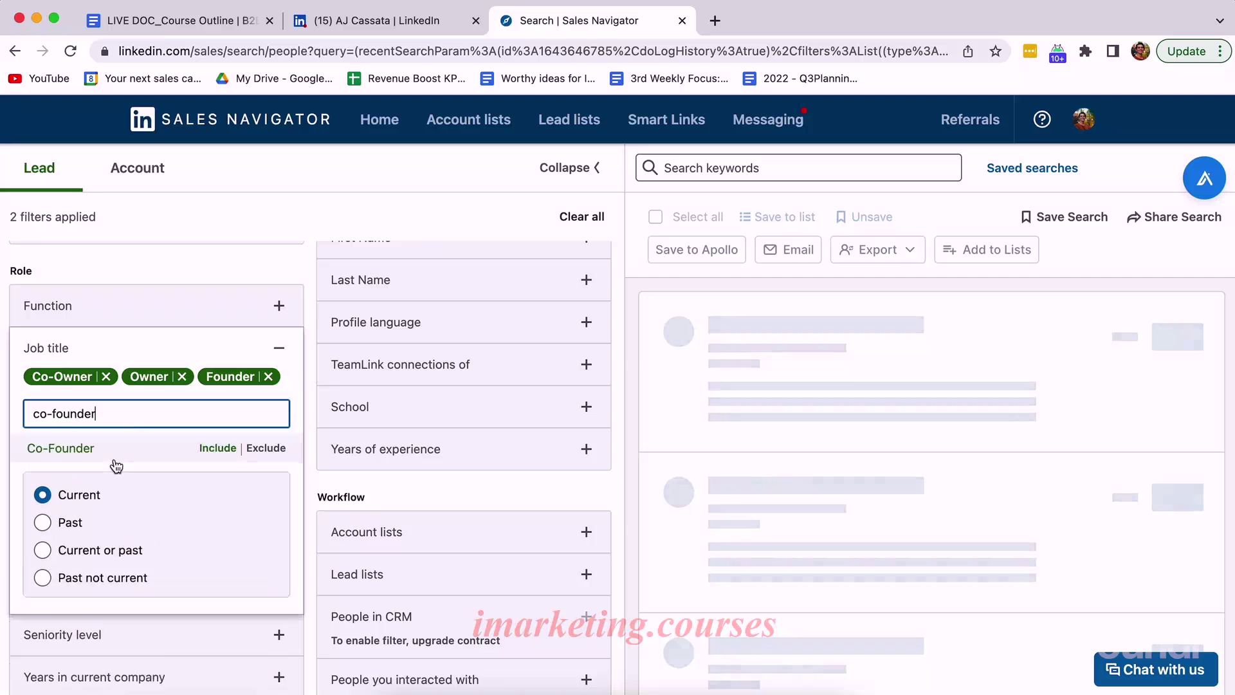
pyautogui.click(119, 450)
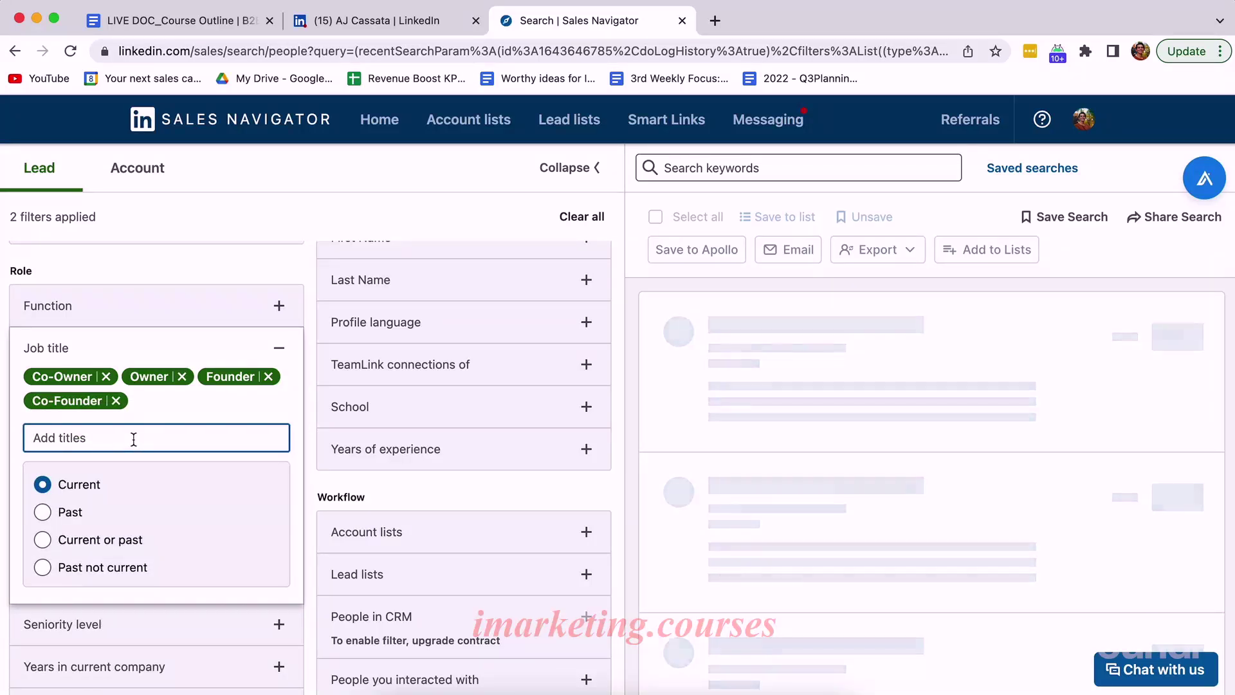
# Search the job titles for CEO and include Chief Executive Officer.
pyautogui.write('CEO')
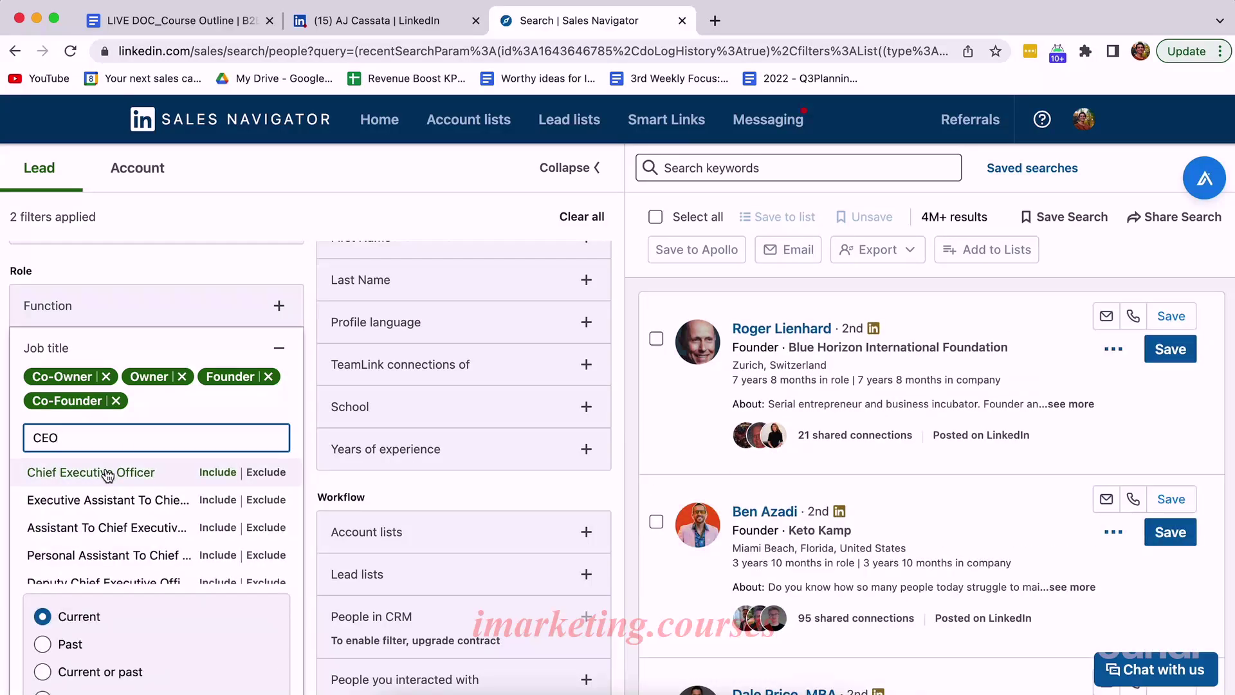
pyautogui.click(106, 474)
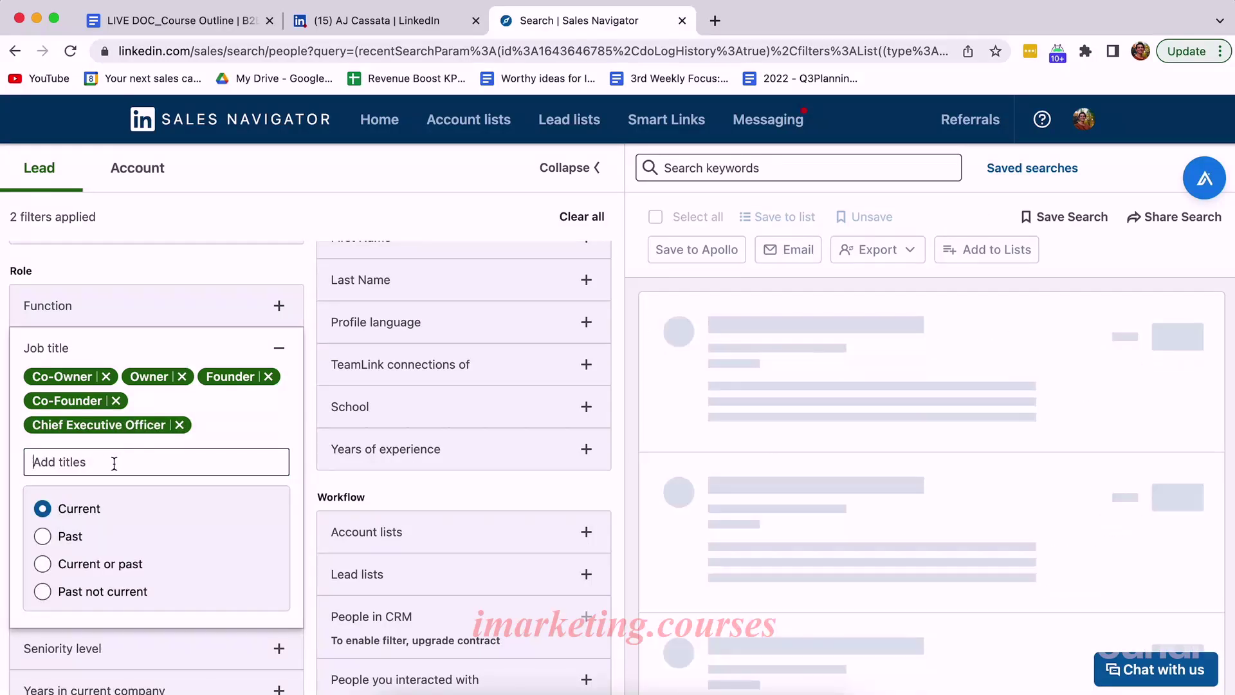
pyautogui.scroll(-1, 108, 454)
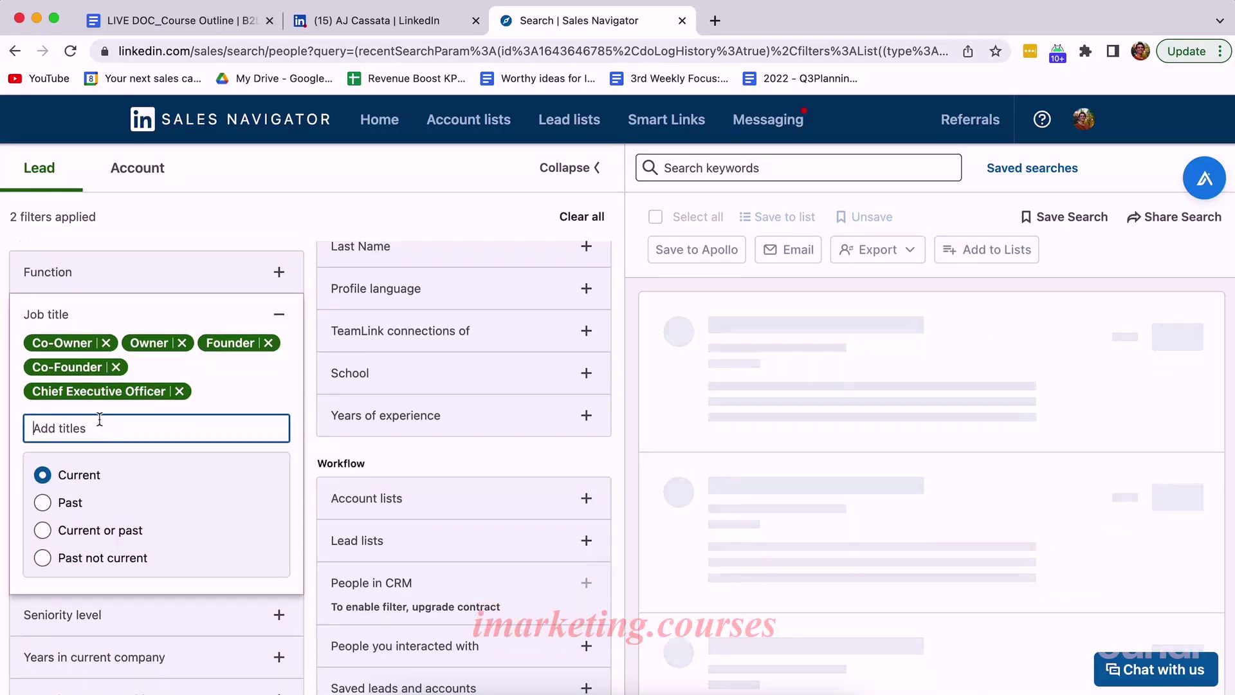
# Search the job title filter for project manager, clear it, and search for IT.
pyautogui.scroll(-2, 99, 444)
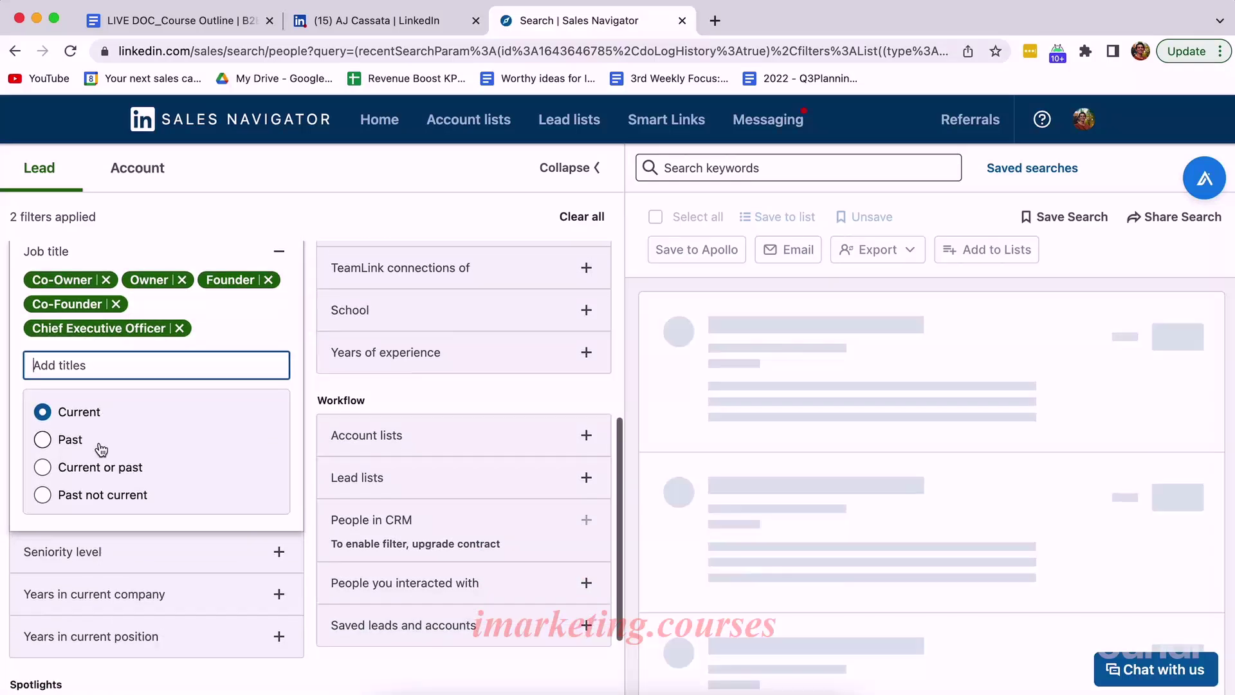
pyautogui.write('project manager')
pyautogui.hotkey('ctrl', 'a')
pyautogui.press('BackSpace')
pyautogui.click(173, 406)
pyautogui.write('IT')
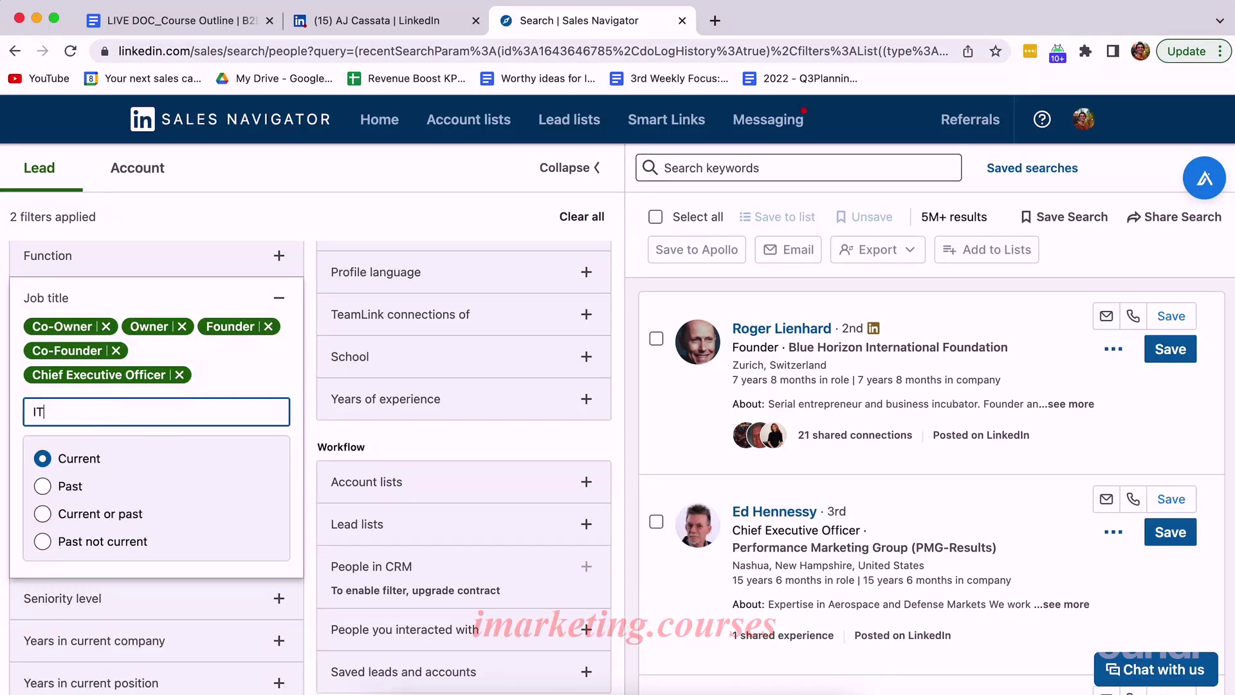
# Search the job title filter for marketing and review the suggested titles without including any.
pyautogui.scroll(-2, 123, 515)
pyautogui.hotkey('ctrl', 'a')
pyautogui.press('BackSpace')
pyautogui.write('market')
pyautogui.scroll(-3, 137, 489)
pyautogui.scroll(-3, 138, 490)
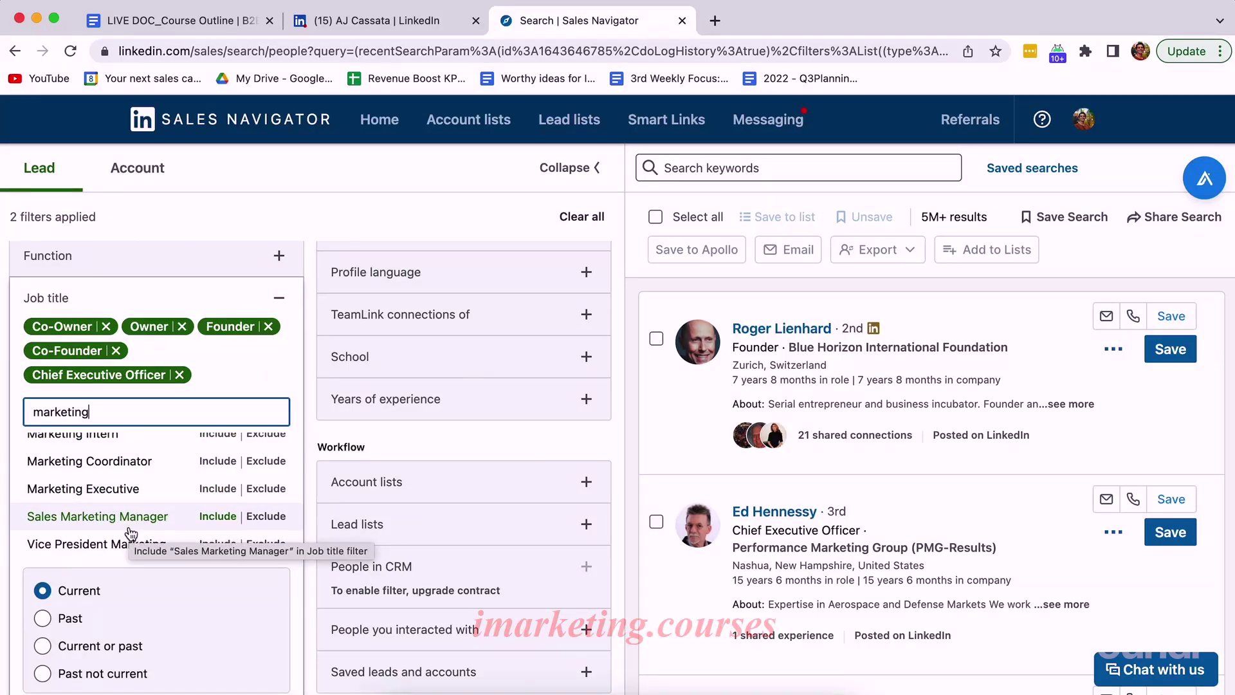
pyautogui.scroll(5, 138, 469)
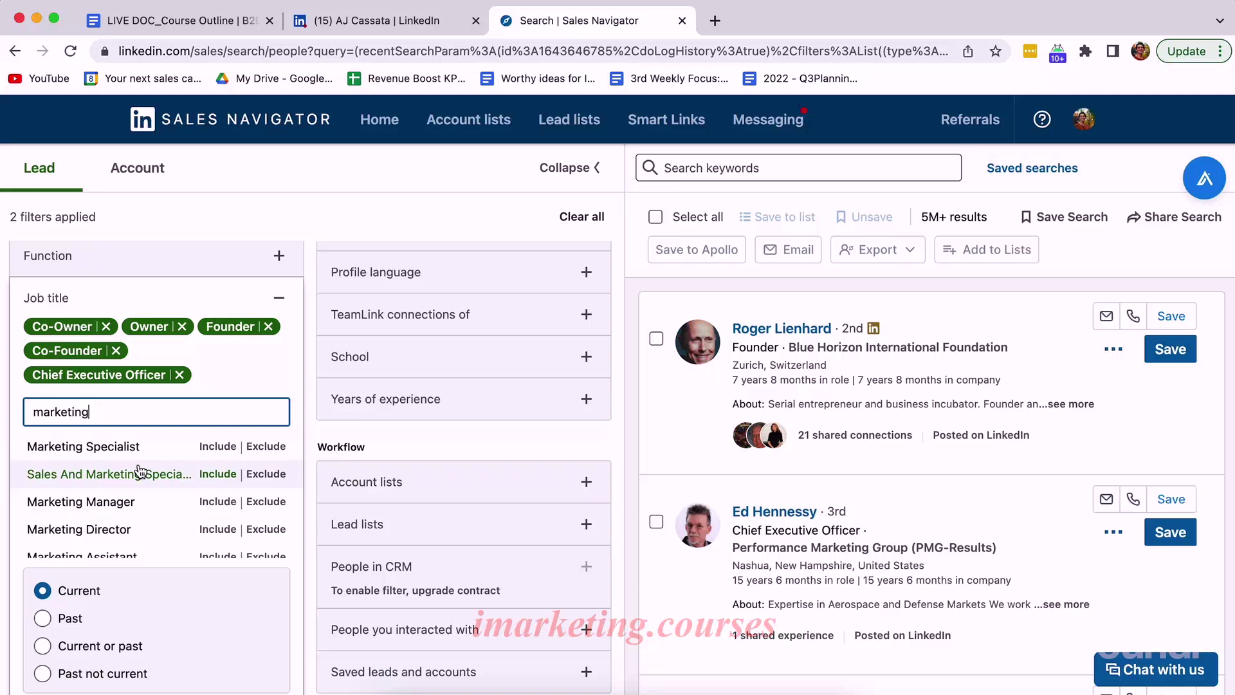
pyautogui.click(3, 459)
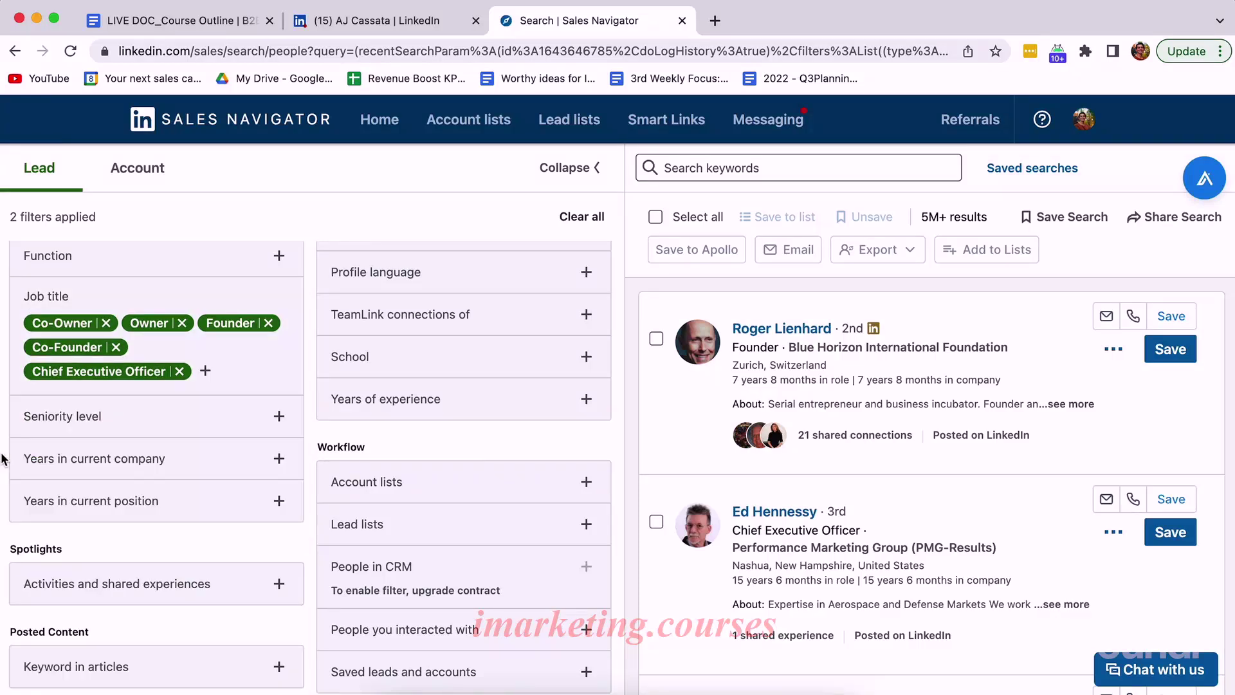
# Review the available options in the Function and Seniority level lead filters.
pyautogui.scroll(3, 96, 360)
pyautogui.click(65, 308)
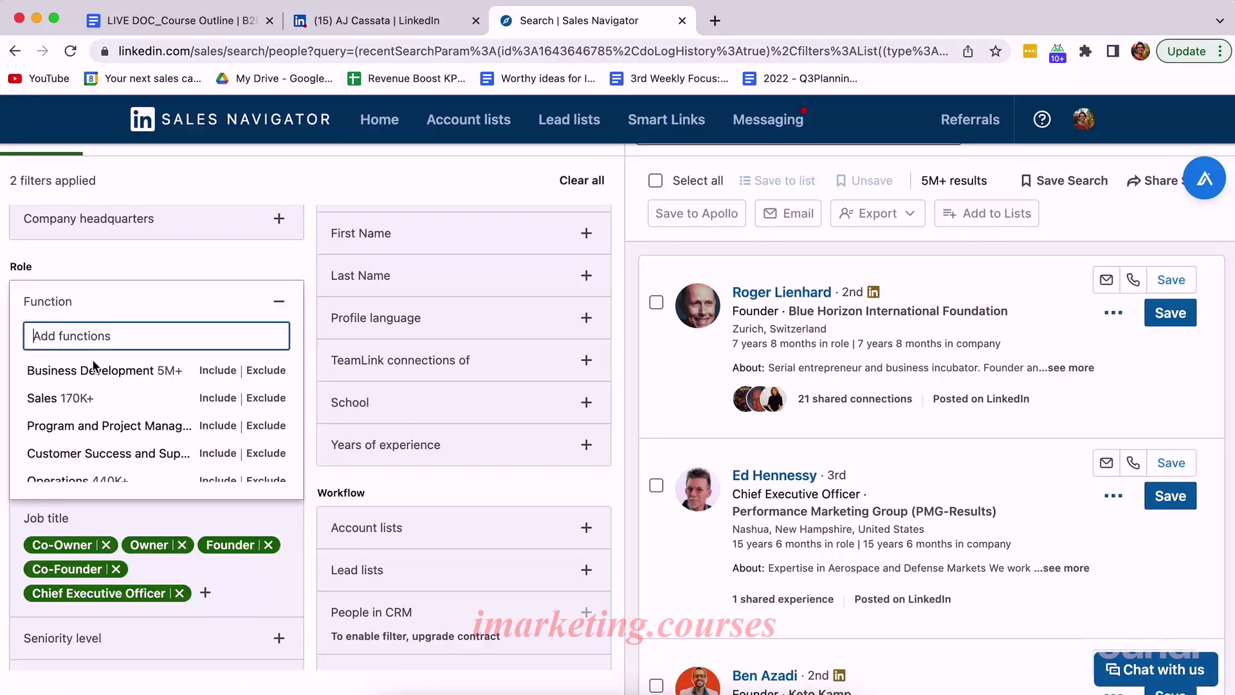
pyautogui.scroll(-3, 130, 611)
pyautogui.click(78, 477)
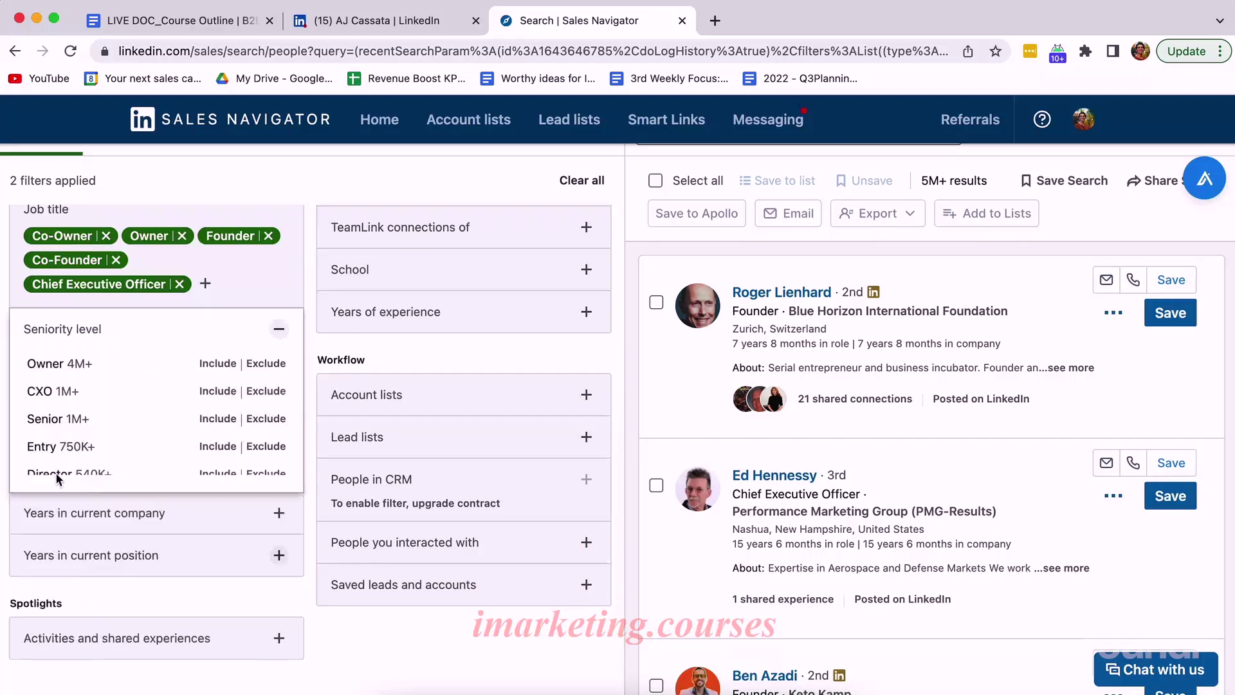
pyautogui.click(3, 457)
pyautogui.scroll(2, 85, 396)
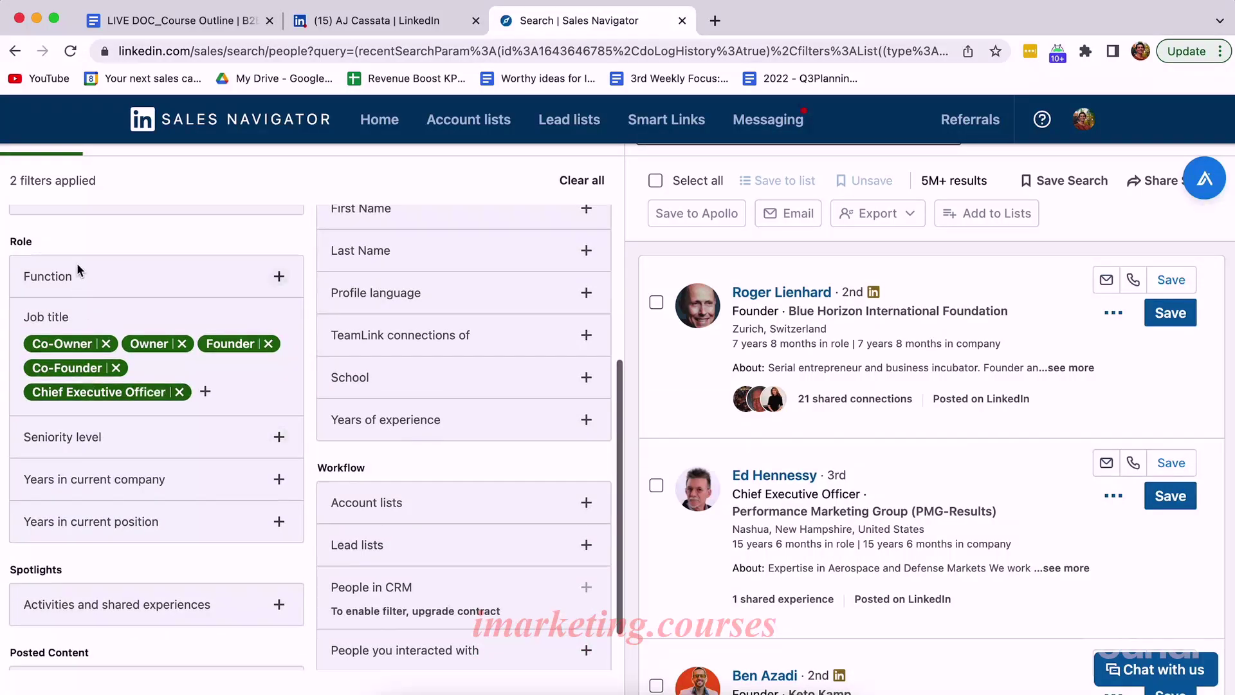
pyautogui.click(77, 273)
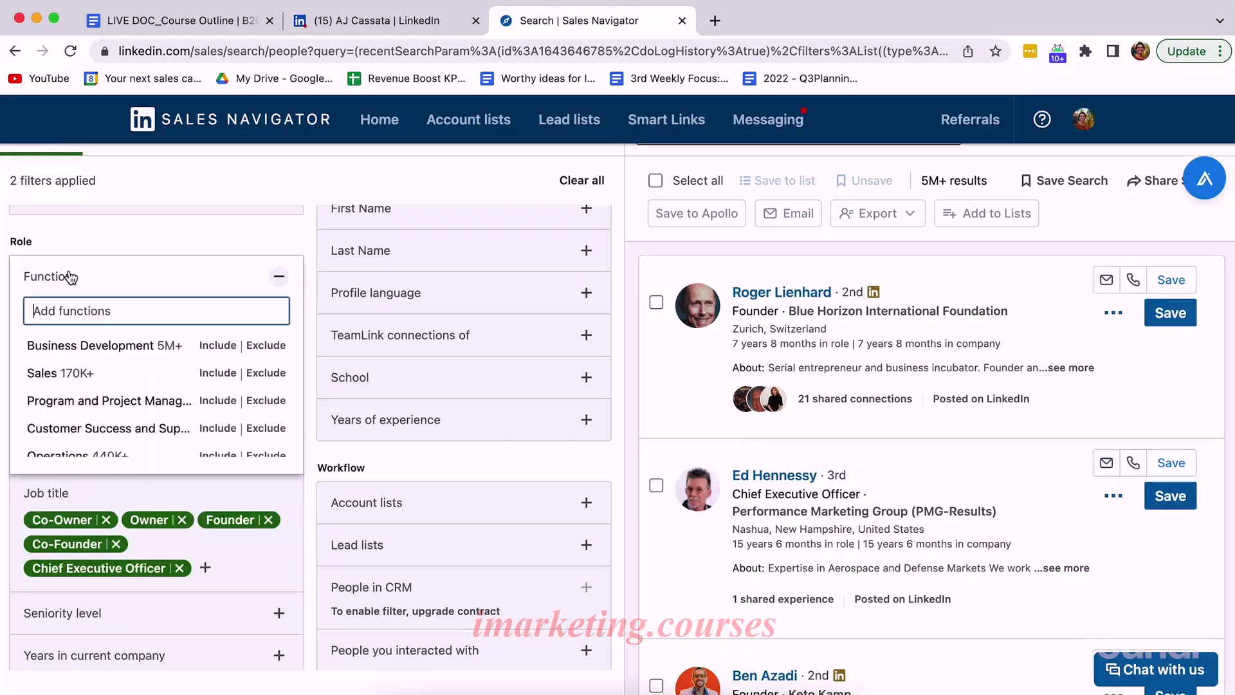
pyautogui.click(9, 341)
pyautogui.scroll(-3, 218, 408)
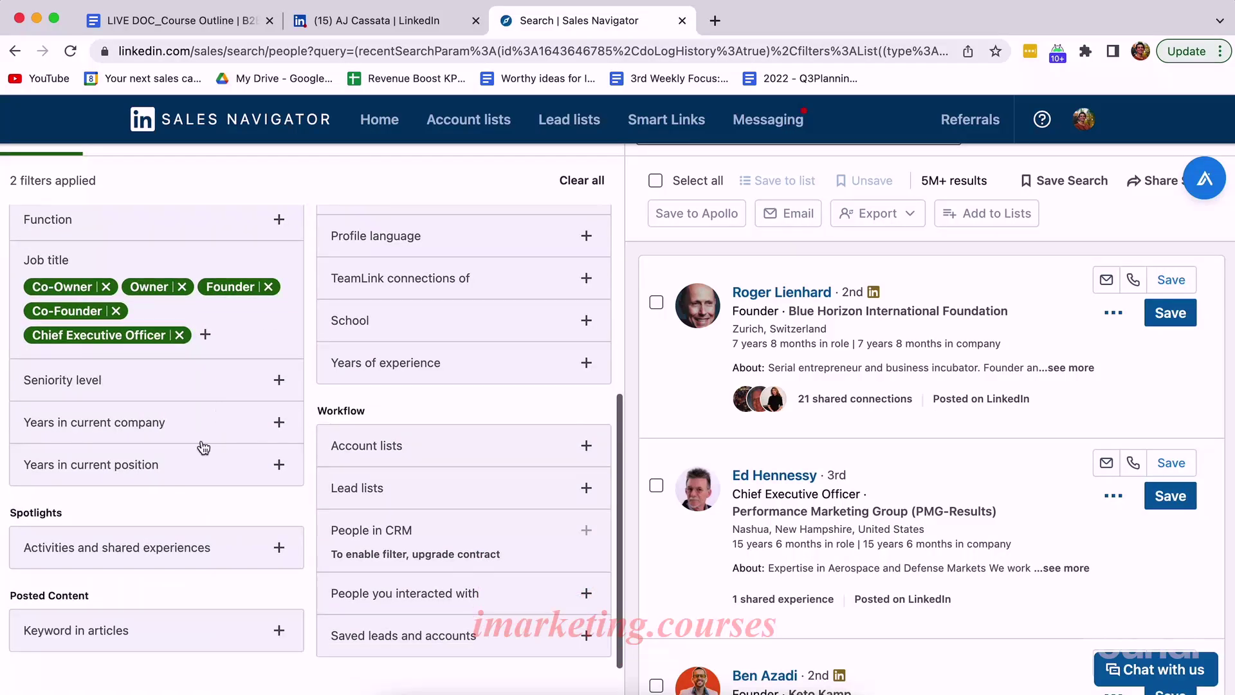
# Try the Activities and shared experiences filters Posted on linkedin in 30 days and Following your company, removing each one.
pyautogui.click(128, 409)
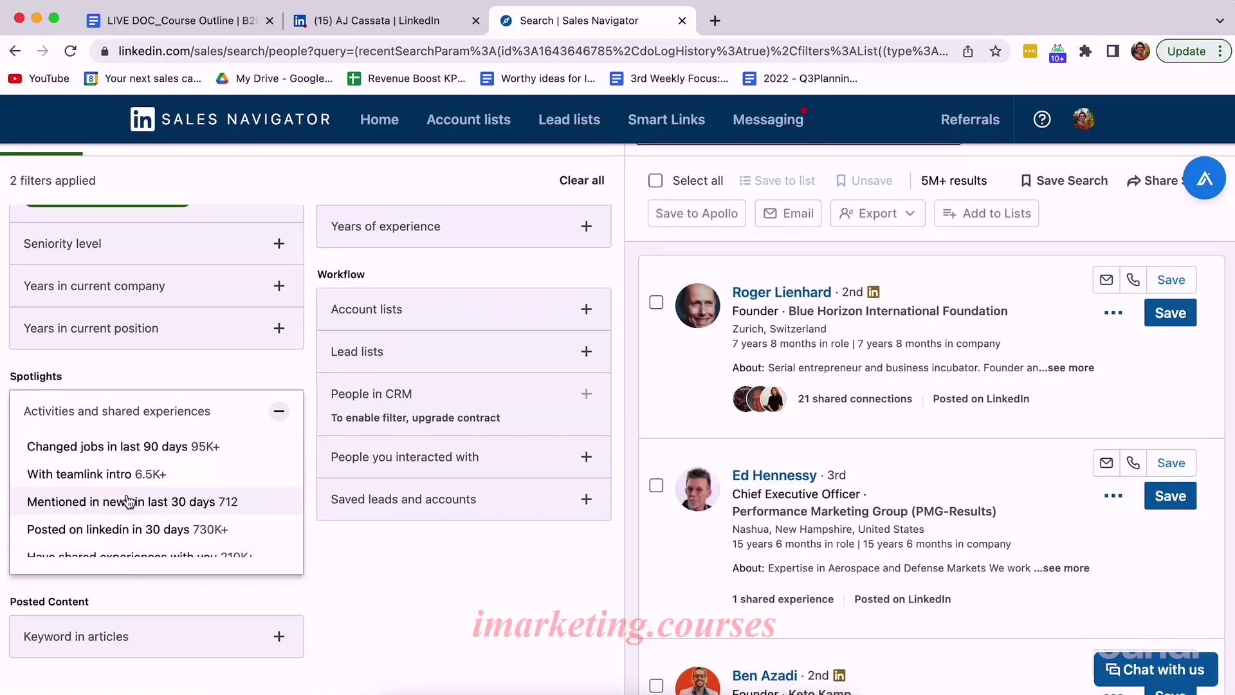
pyautogui.scroll(-1, 116, 497)
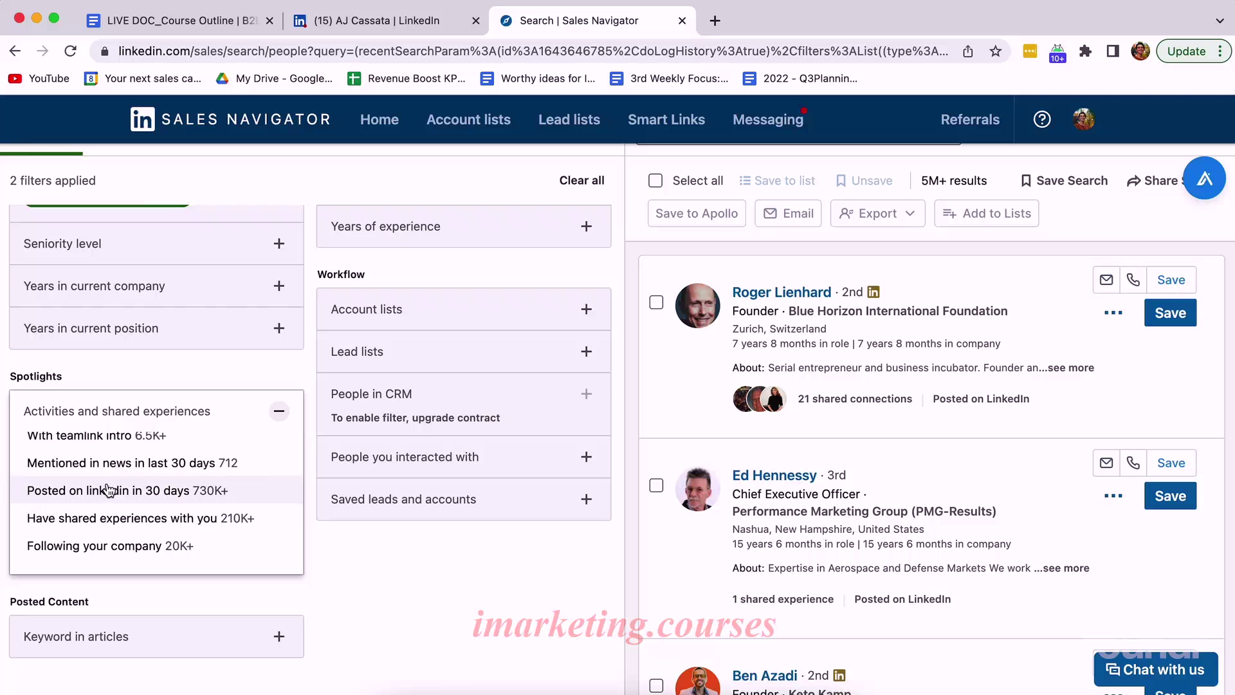
pyautogui.scroll(1, 108, 490)
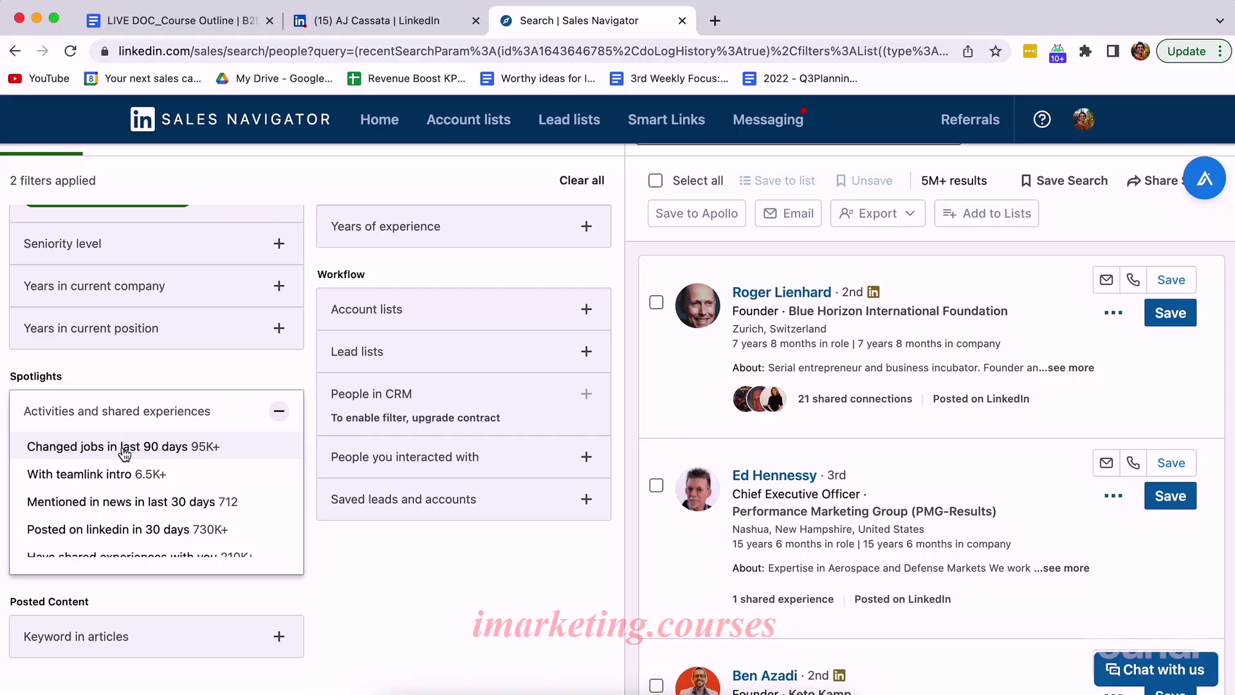
pyautogui.scroll(-1, 119, 474)
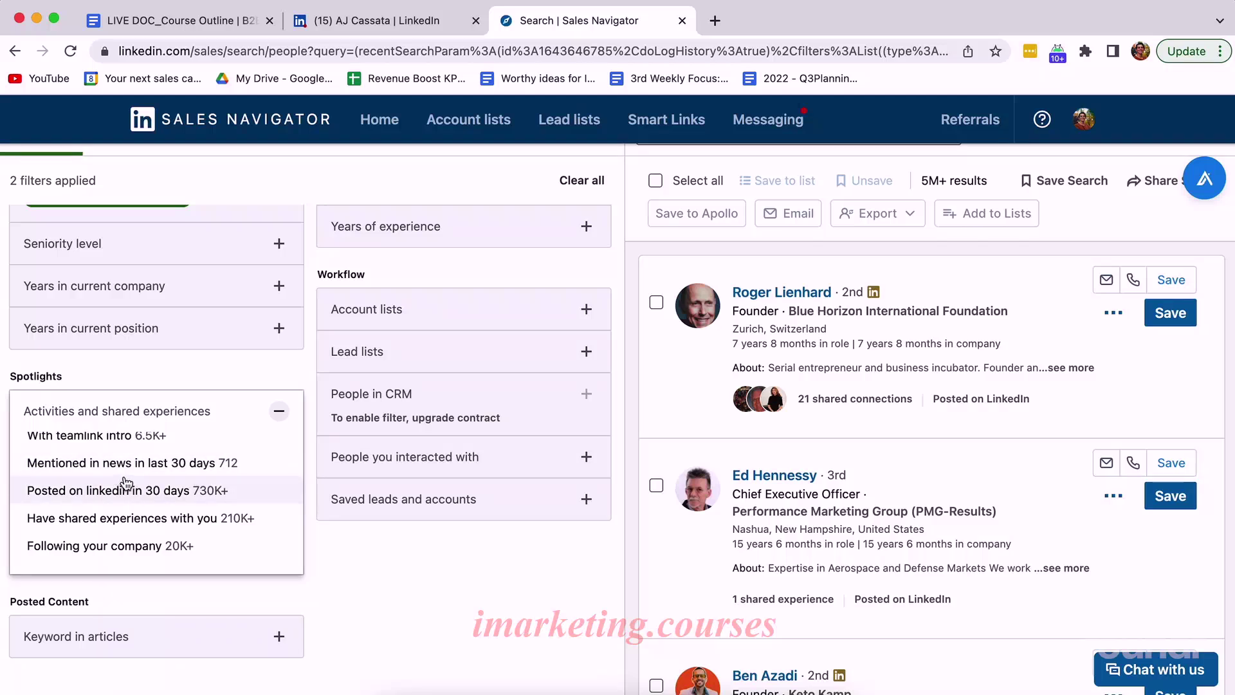
pyautogui.scroll(-1, 169, 508)
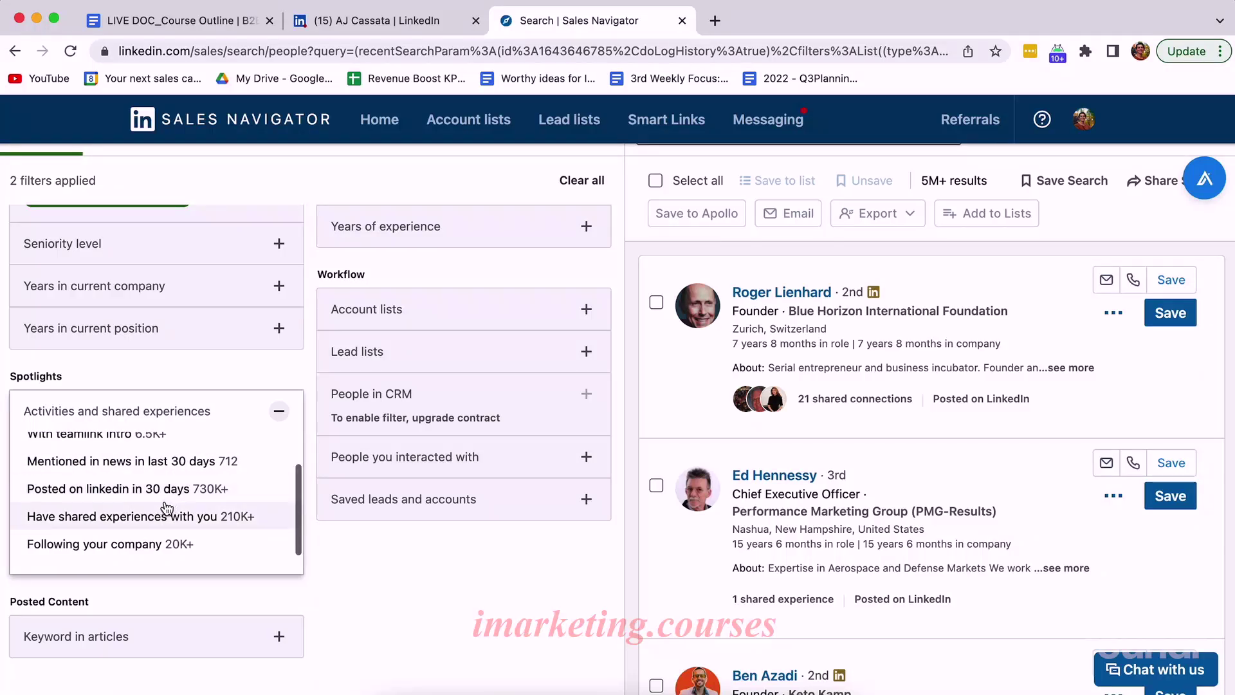
pyautogui.click(53, 494)
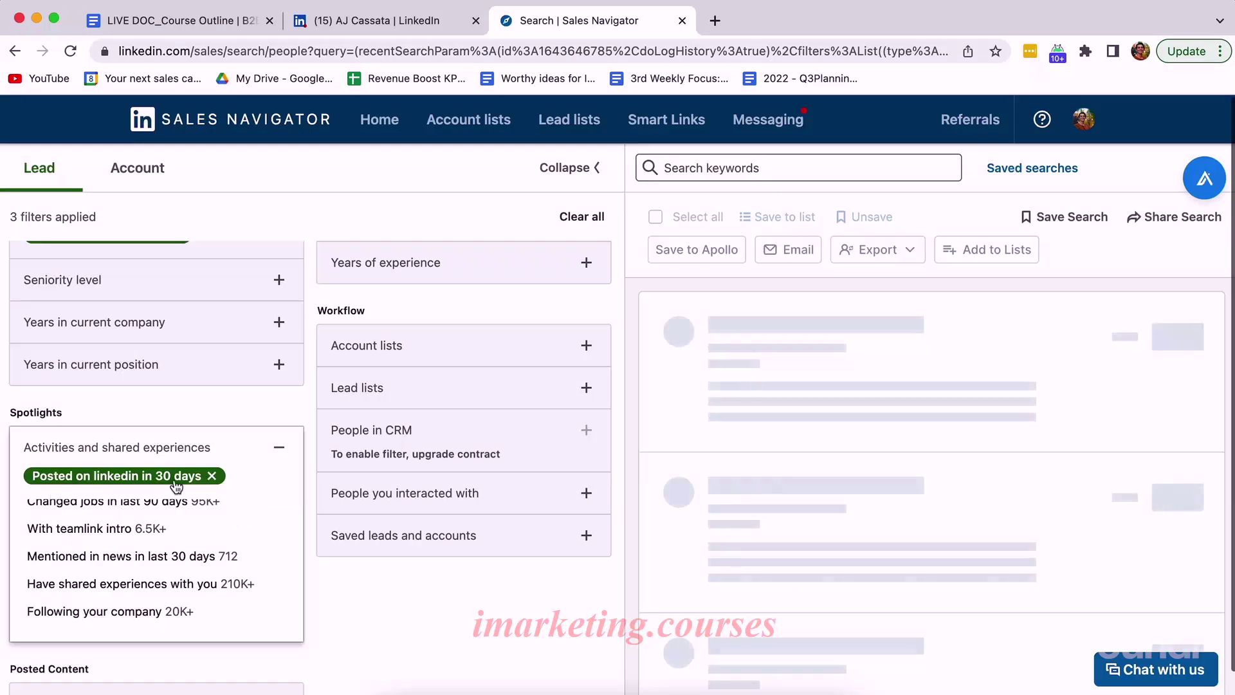
pyautogui.click(213, 474)
pyautogui.scroll(-1, 204, 519)
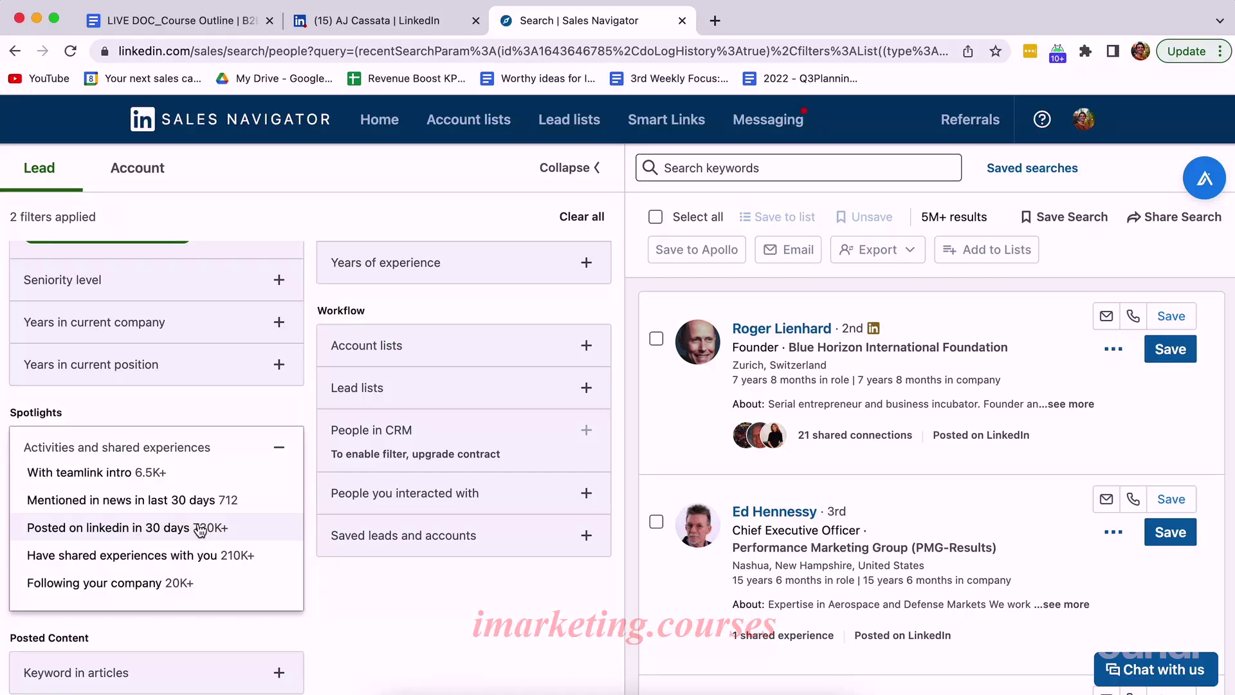
pyautogui.scroll(-1, 200, 528)
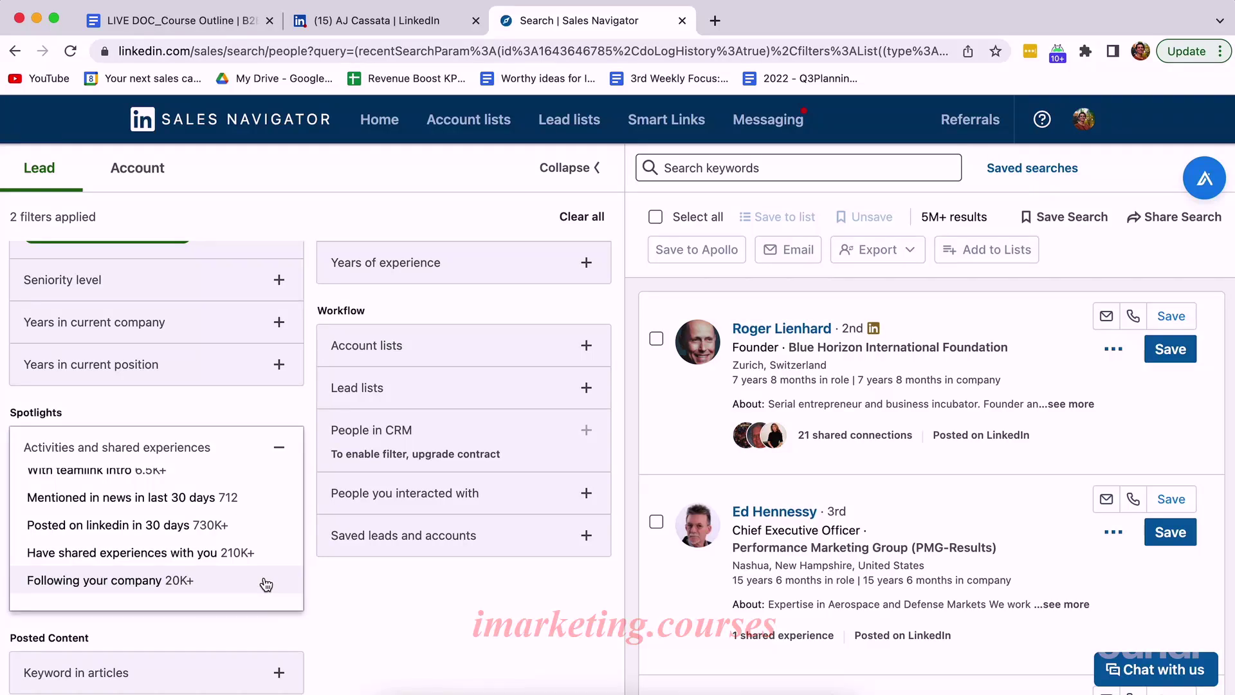
pyautogui.click(47, 586)
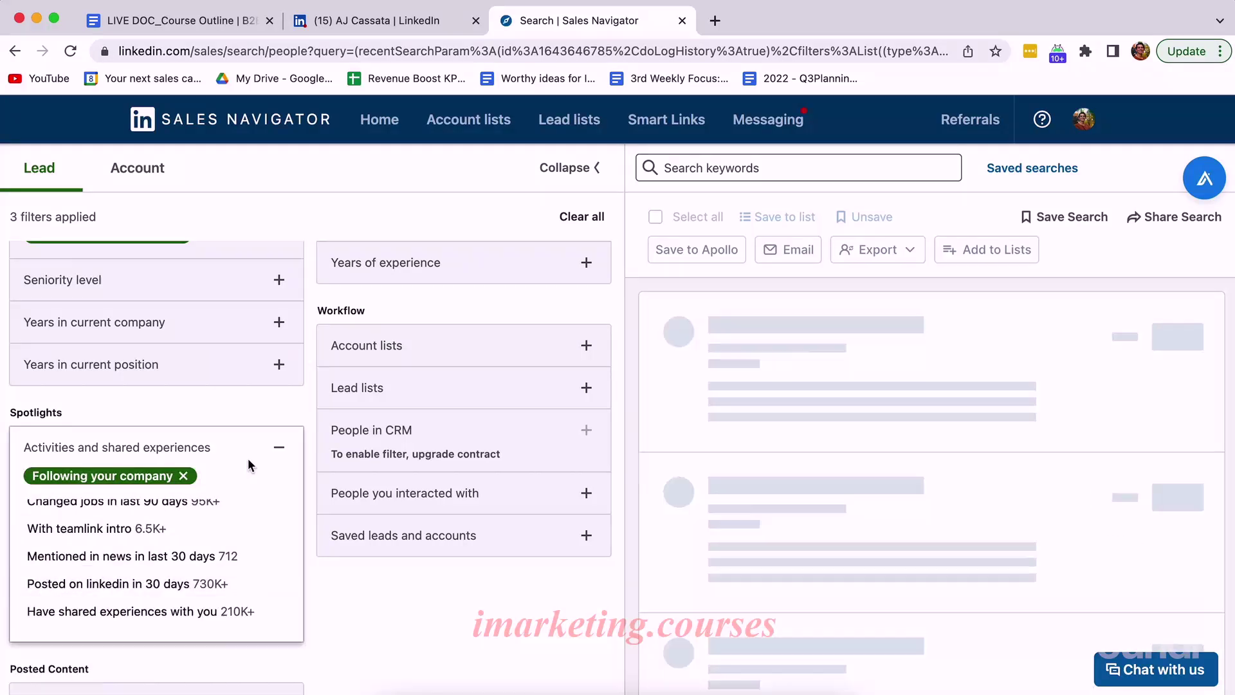
pyautogui.click(193, 474)
# Look over the personal lead filters, briefly expanding First Name and Last Name.
pyautogui.scroll(-3, 257, 499)
pyautogui.scroll(10, 474, 399)
pyautogui.scroll(-1, 476, 403)
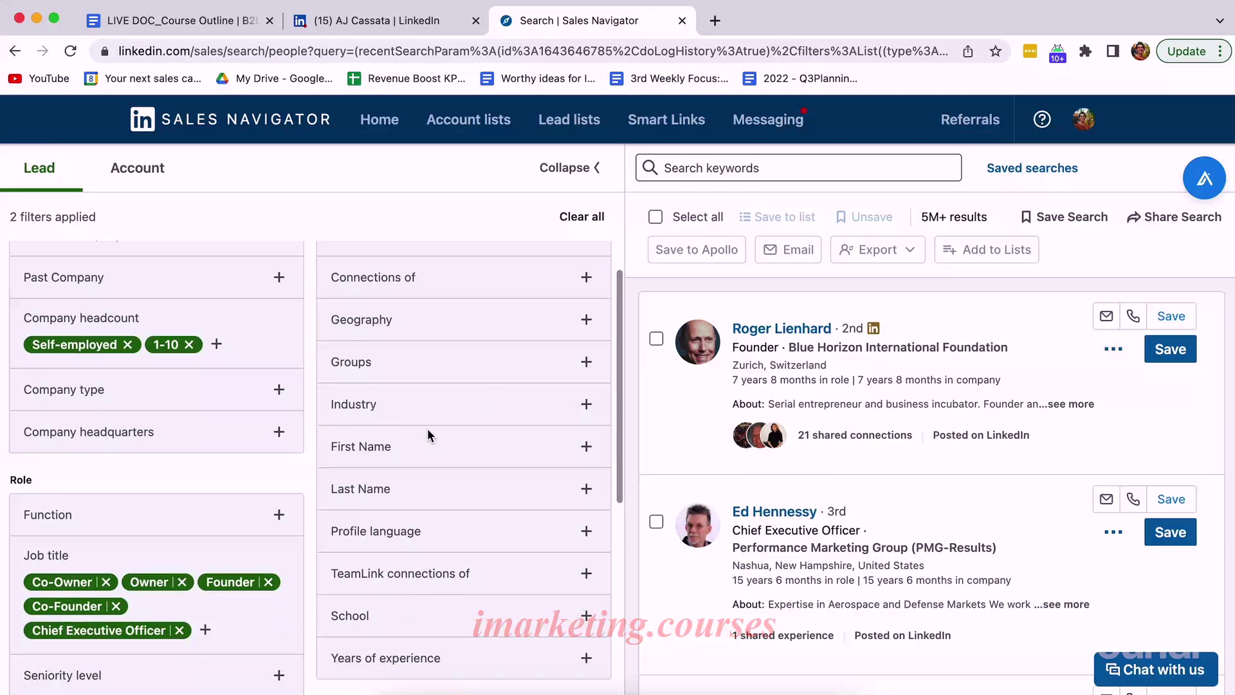
pyautogui.scroll(1, 427, 427)
pyautogui.scroll(-2, 427, 428)
pyautogui.click(393, 426)
pyautogui.click(394, 426)
pyautogui.click(395, 461)
pyautogui.click(394, 461)
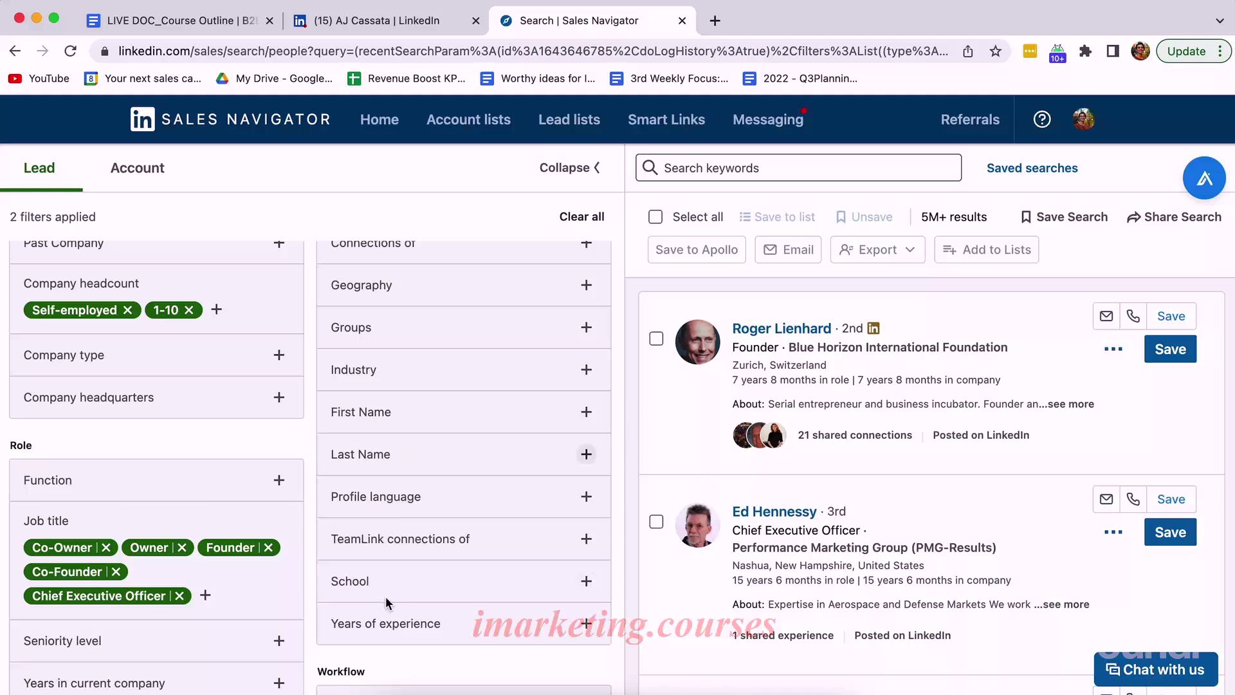
# Try the Years of experience filter with 1 to 2 years and 3 to 5 years, and clear the selected ranges.
pyautogui.scroll(-2, 386, 597)
pyautogui.click(392, 518)
pyautogui.scroll(-1, 391, 518)
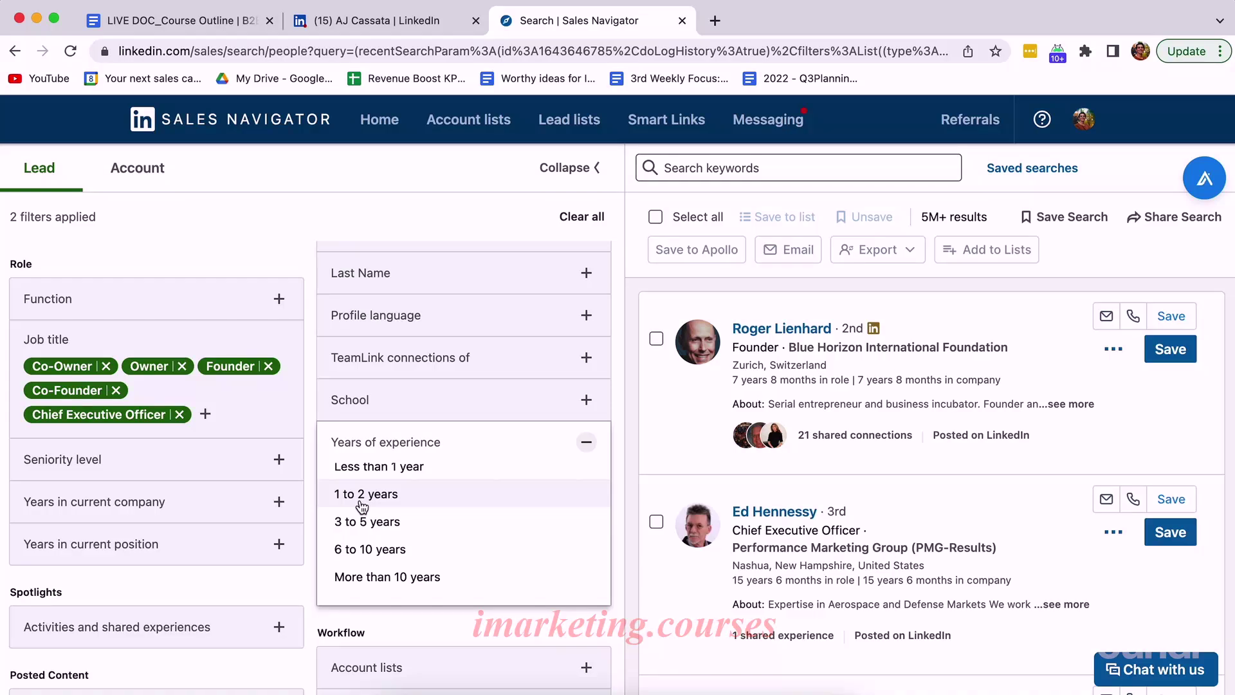
pyautogui.scroll(1, 361, 499)
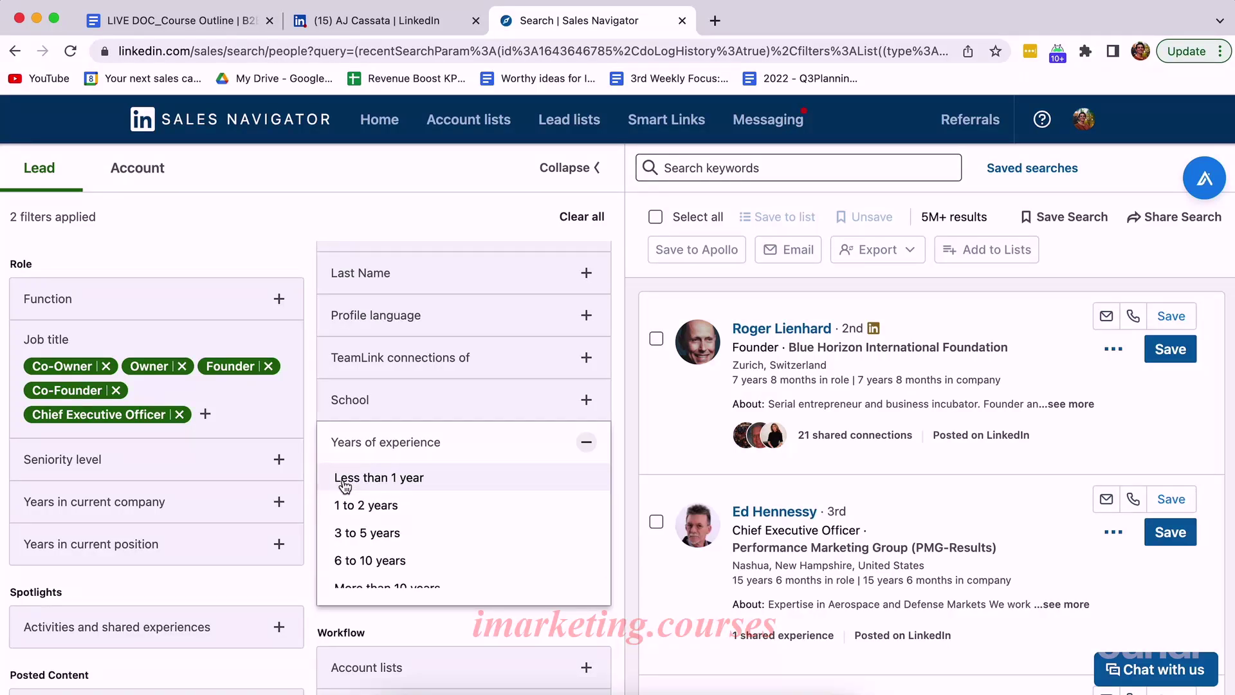
pyautogui.scroll(-1, 385, 501)
pyautogui.click(384, 497)
pyautogui.click(369, 539)
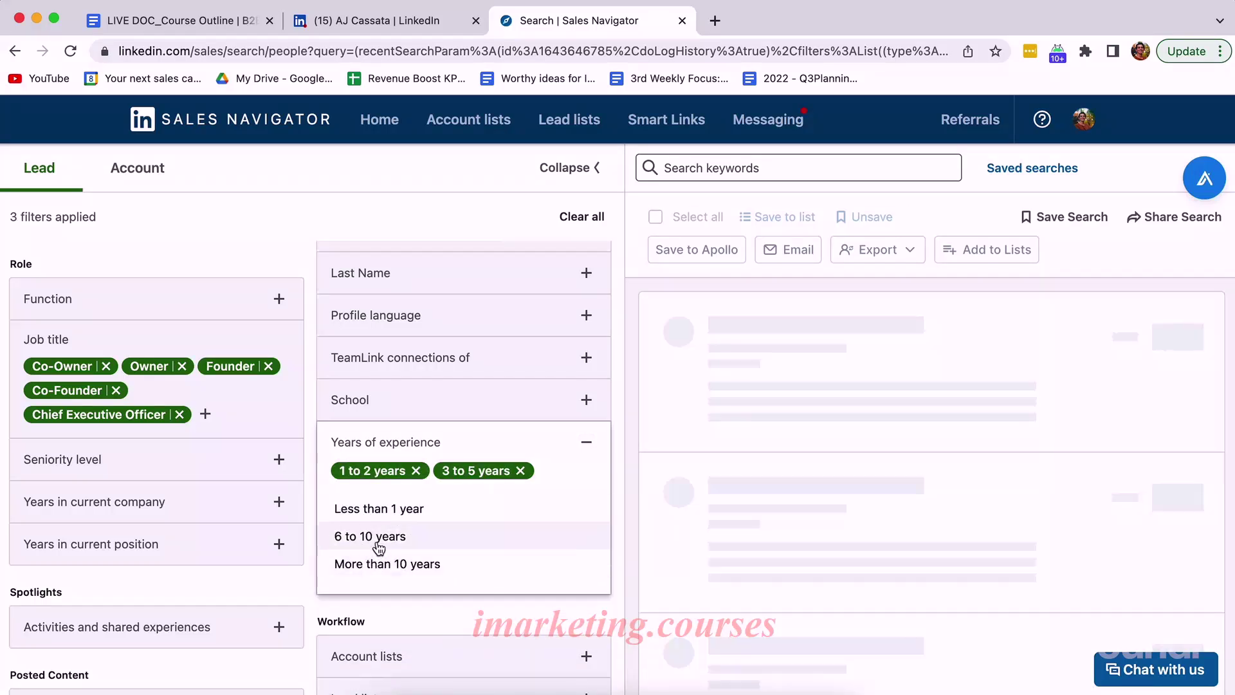
pyautogui.click(376, 543)
pyautogui.click(383, 563)
pyautogui.click(441, 534)
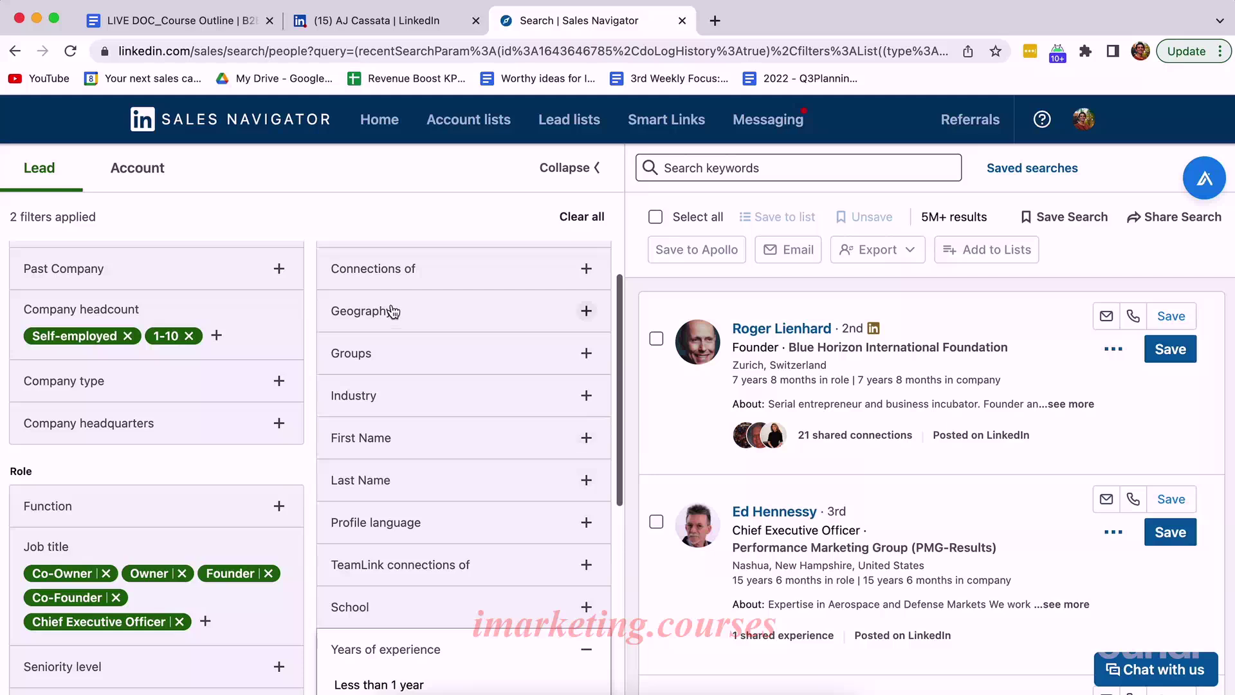
# Search the Geography filter for united, florid and los angeles in turn, and close it without including a location.
pyautogui.click(394, 311)
pyautogui.scroll(1, 442, 341)
pyautogui.write('united')
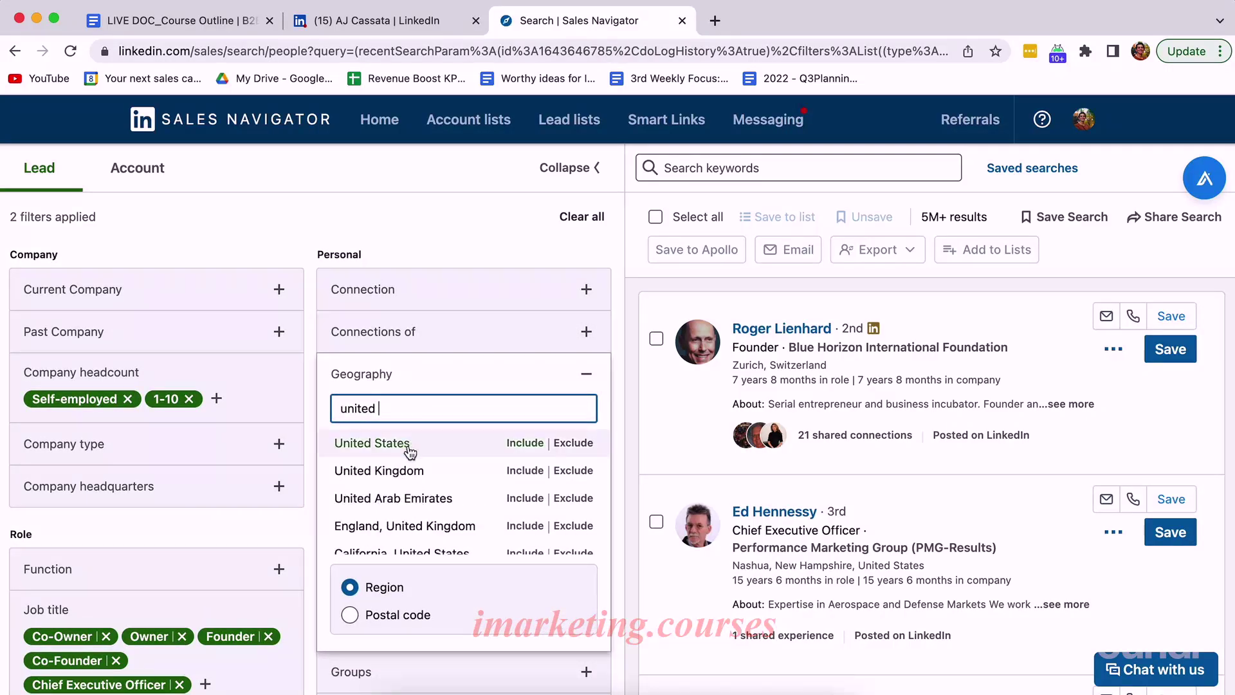
pyautogui.moveTo(408, 414); pyautogui.dragTo(315, 415)
pyautogui.write('florid')
pyautogui.press('BackSpace')
pyautogui.press('BackSpace')
pyautogui.press('BackSpace')
pyautogui.press('BackSpace')
pyautogui.press('BackSpace')
pyautogui.press('BackSpace')
pyautogui.write('los angeles')
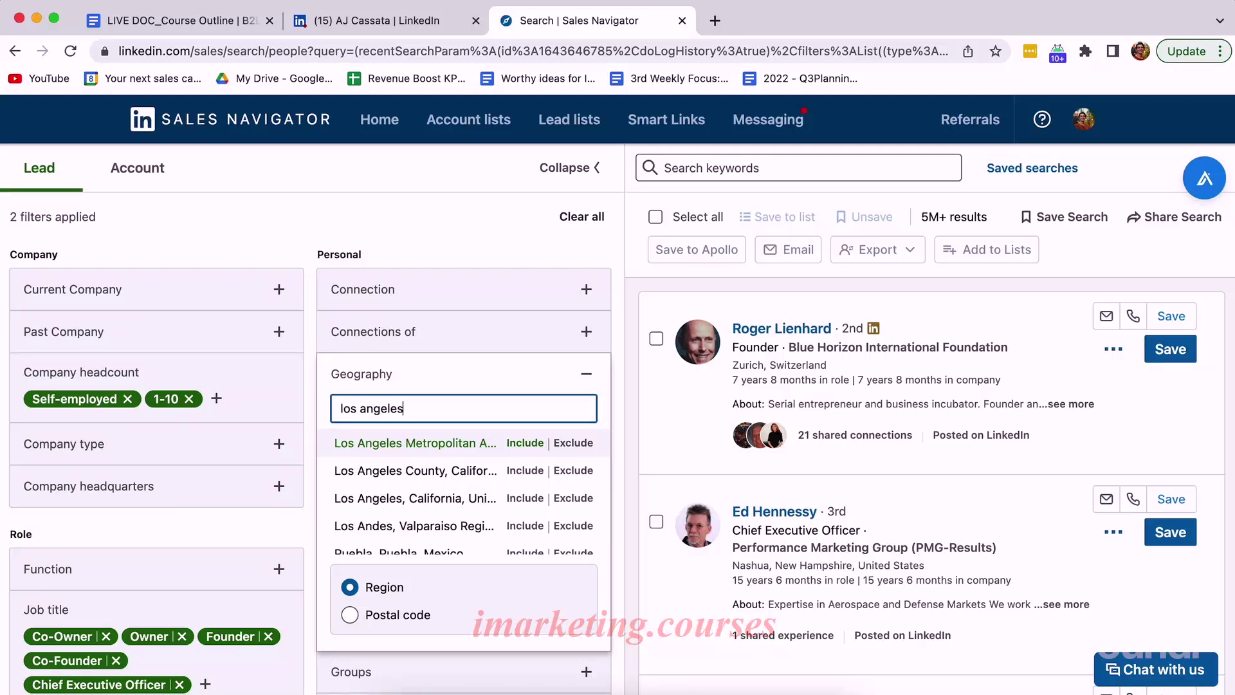
pyautogui.click(291, 397)
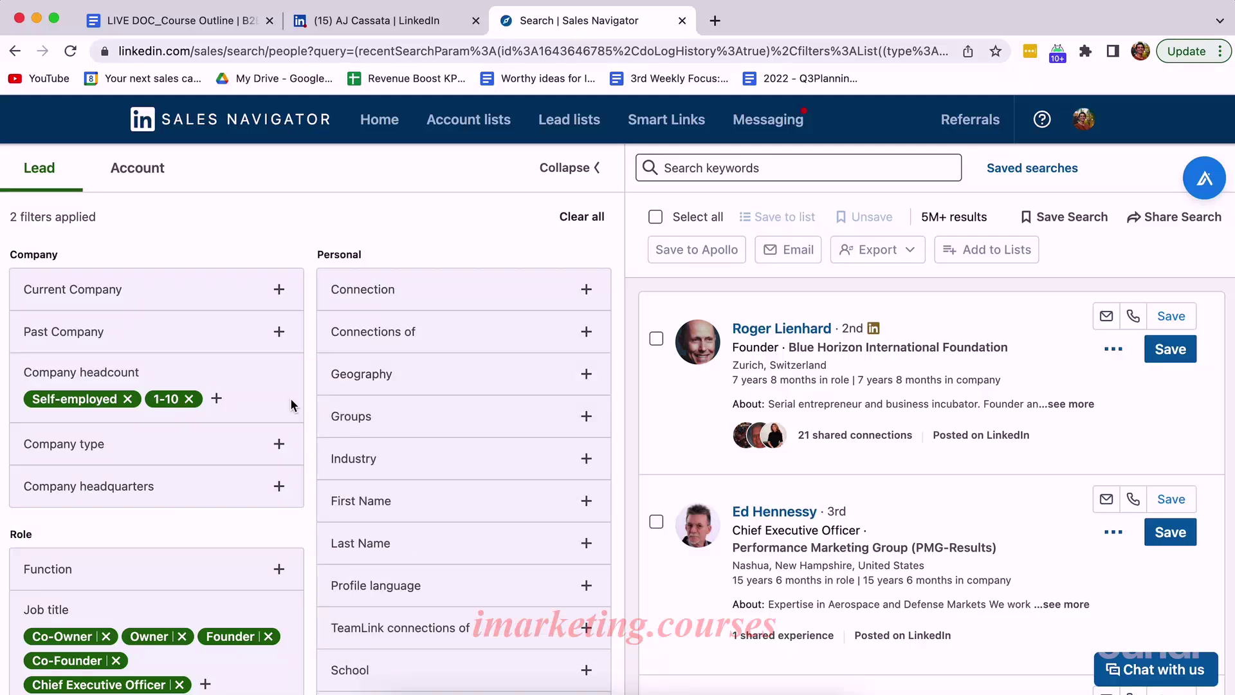
# Browse the suggested metropolitan areas in the Geography filter and close it.
pyautogui.click(378, 378)
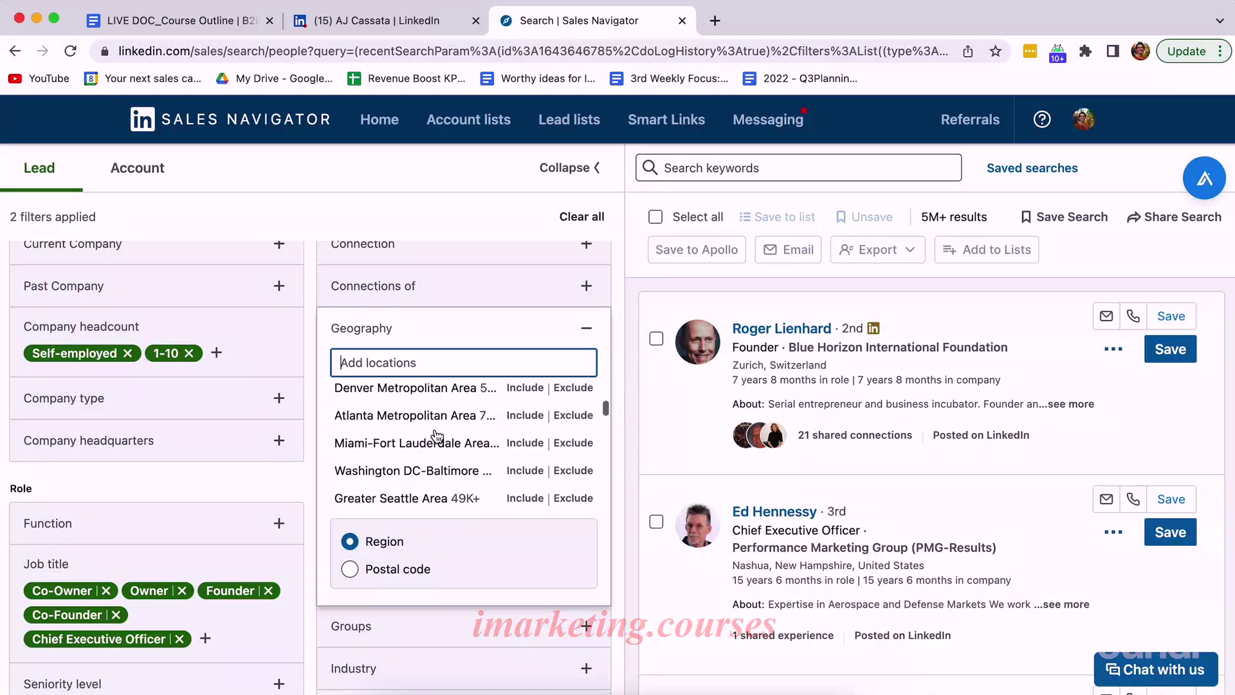
pyautogui.scroll(1, 411, 360)
pyautogui.click(391, 234)
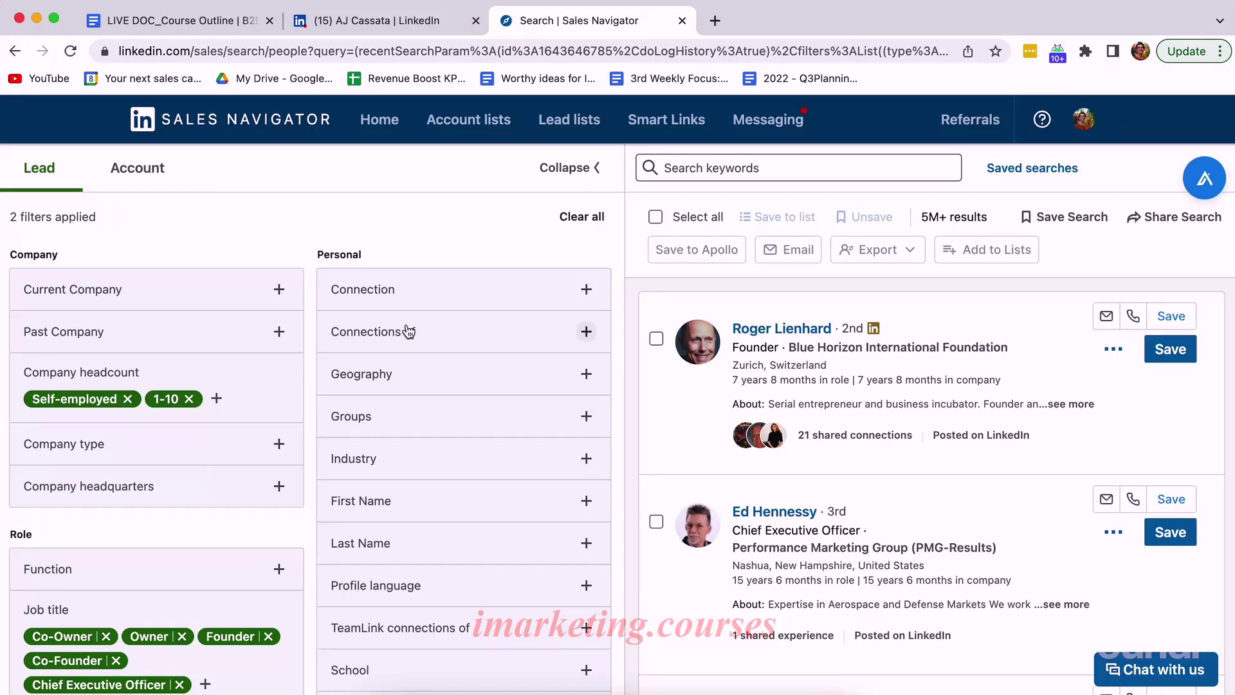
# Switch from the lead search to the account search and review its company attribute and spotlight filters.
pyautogui.scroll(-2, 389, 369)
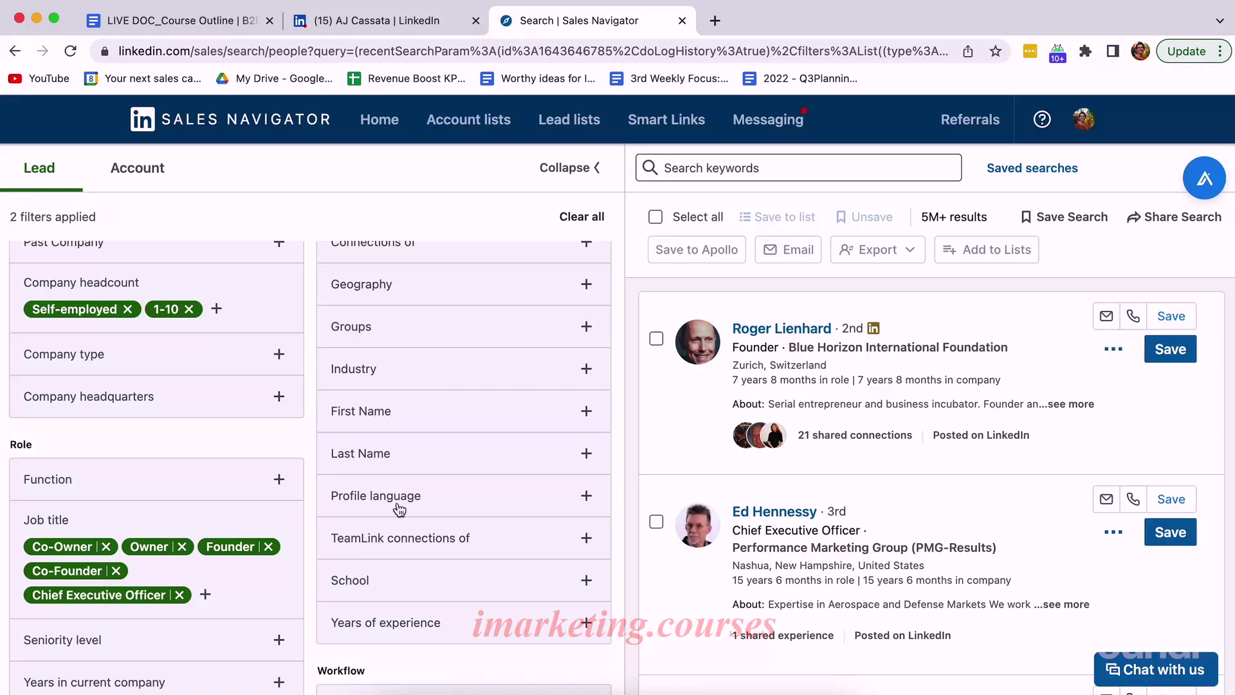
pyautogui.scroll(-5, 413, 463)
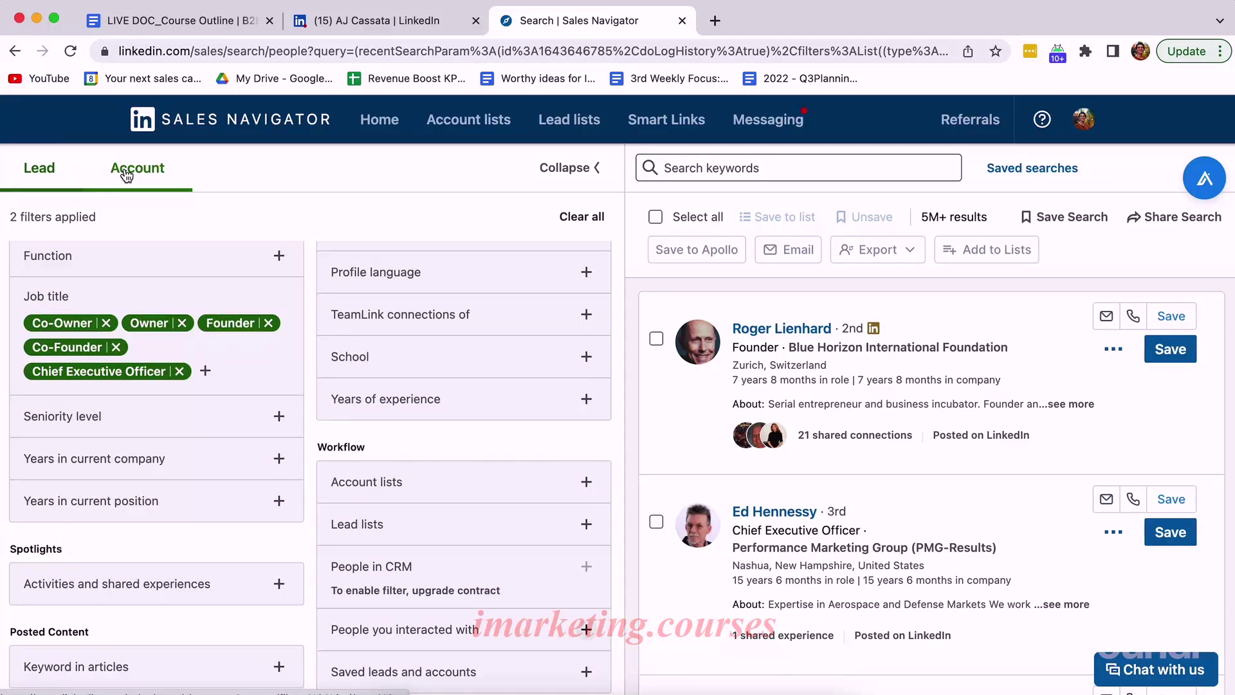
pyautogui.click(126, 173)
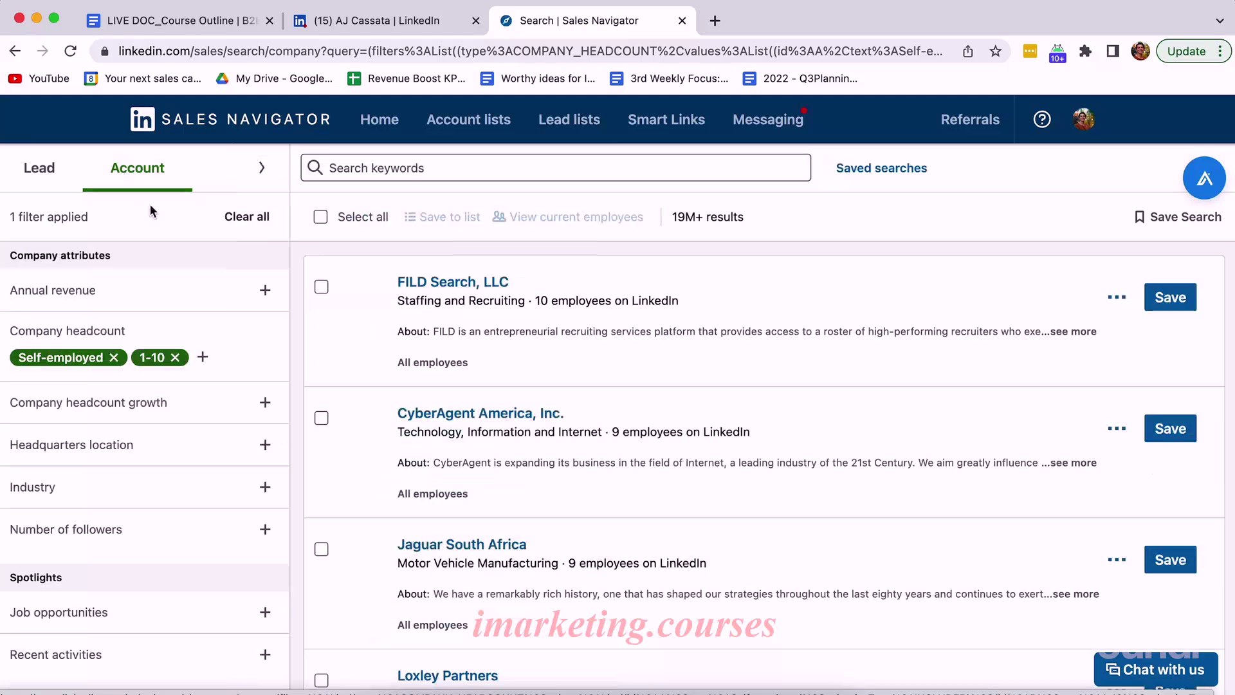
pyautogui.scroll(-1, 151, 393)
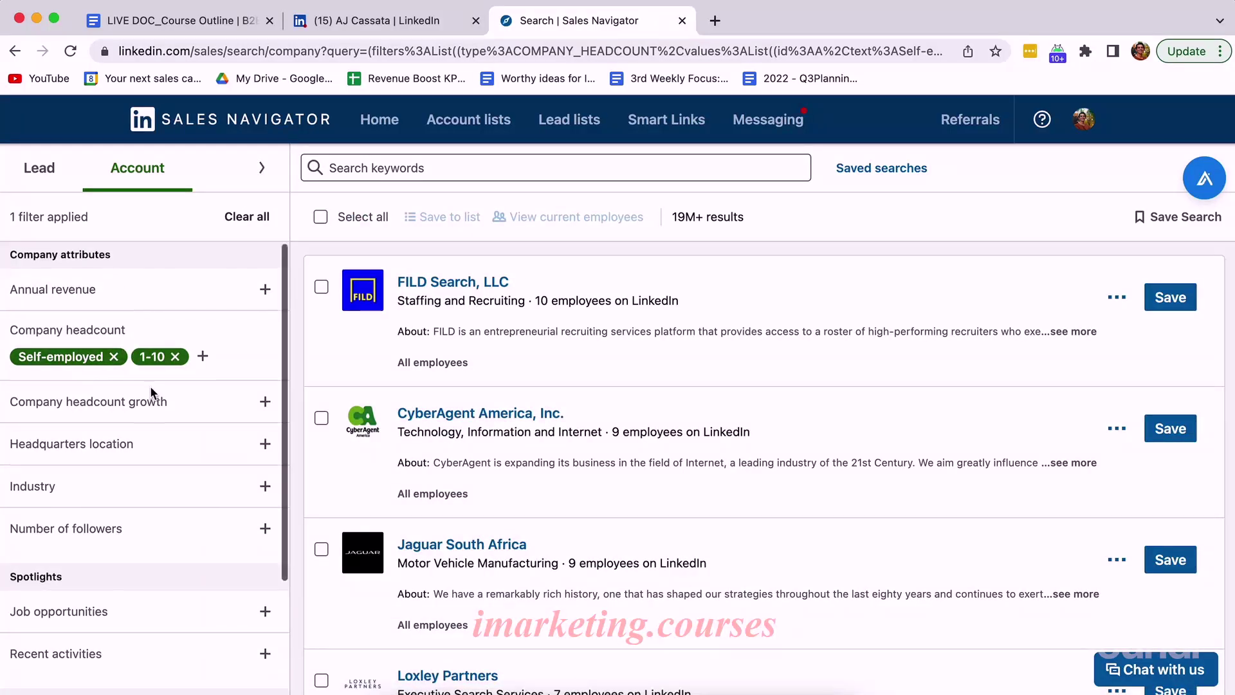
pyautogui.scroll(-4, 152, 392)
pyautogui.scroll(4, 152, 392)
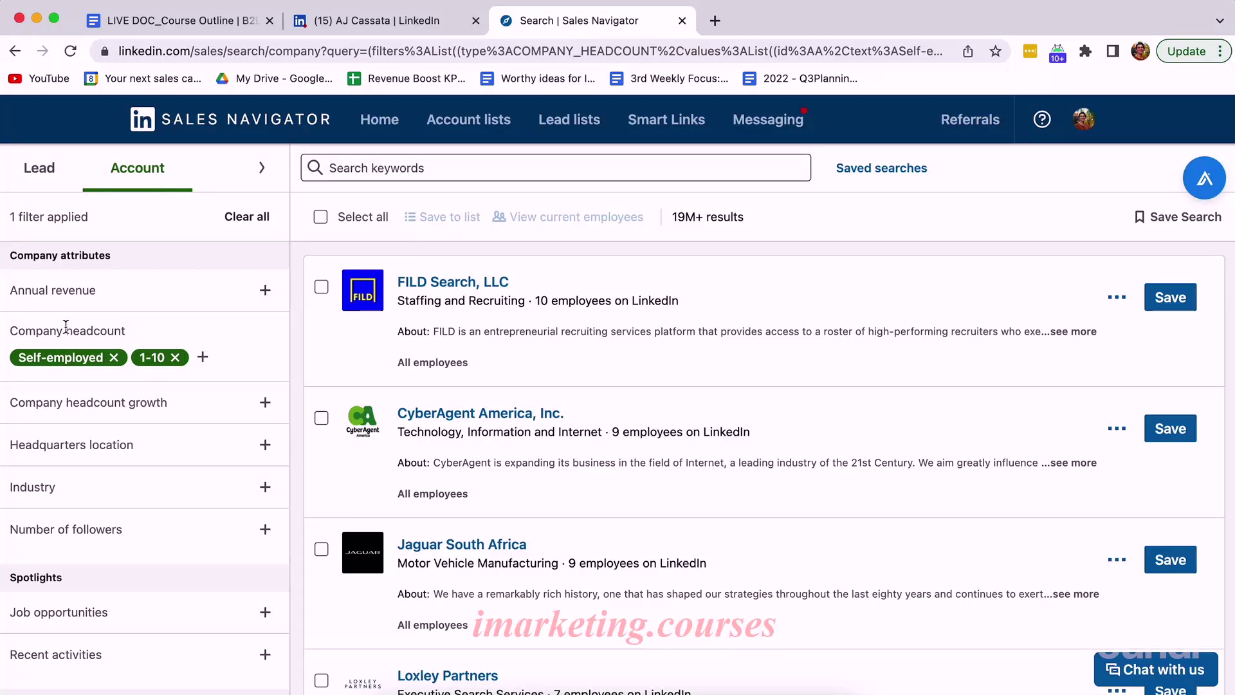
# Examine the Annual revenue filter's currency and minimum and maximum amount options, plus the other company attributes, without setting a range.
pyautogui.click(71, 292)
pyautogui.click(63, 364)
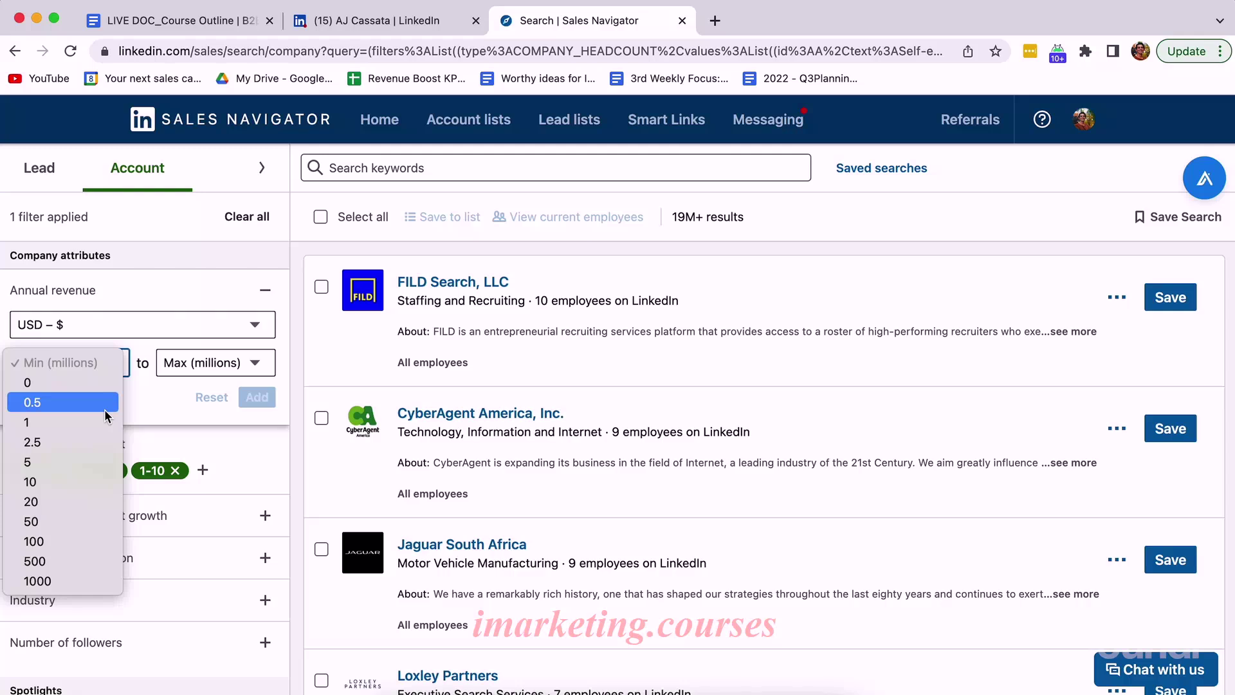
pyautogui.click(147, 403)
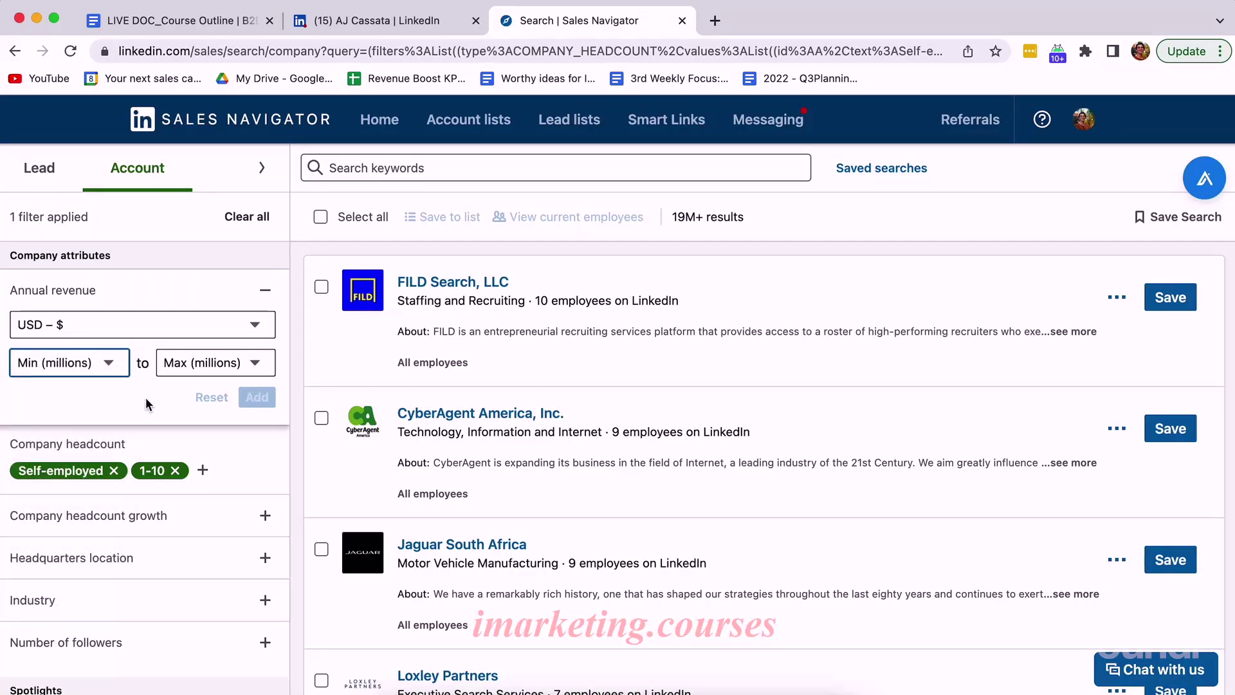
pyautogui.click(106, 371)
pyautogui.click(116, 375)
pyautogui.click(121, 376)
pyautogui.click(141, 395)
pyautogui.scroll(-3, 116, 393)
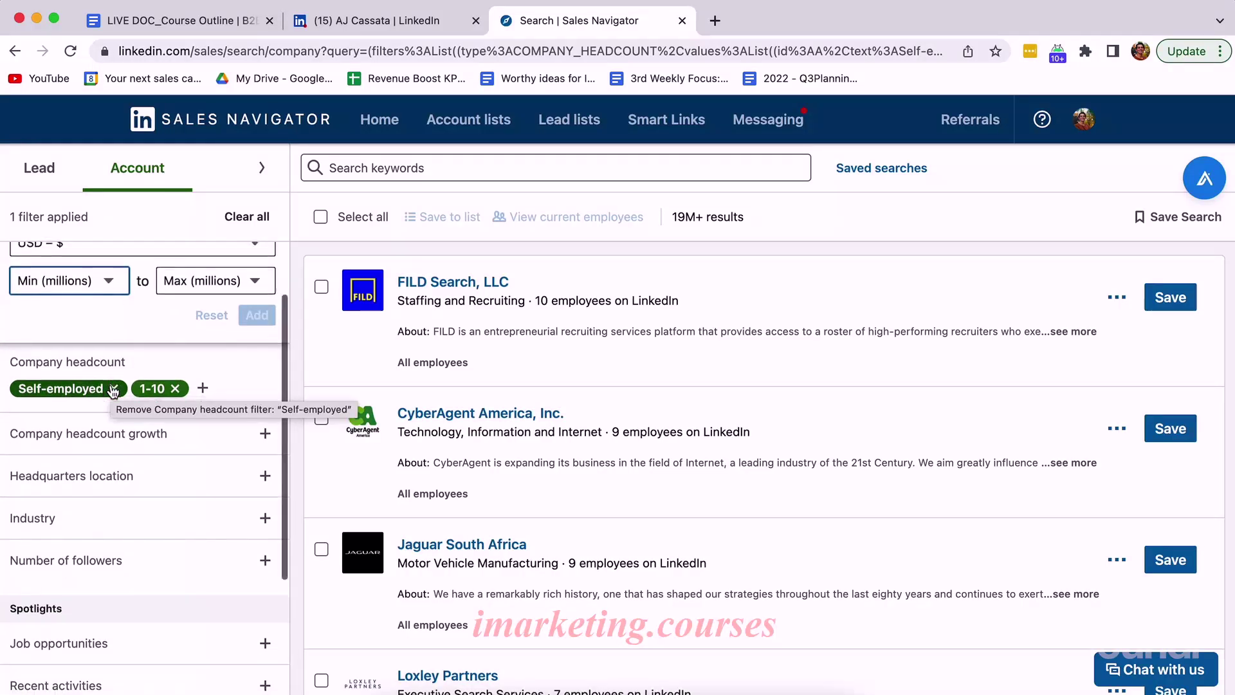
pyautogui.scroll(-2, 113, 393)
pyautogui.scroll(2, 207, 428)
pyautogui.scroll(-3, 193, 399)
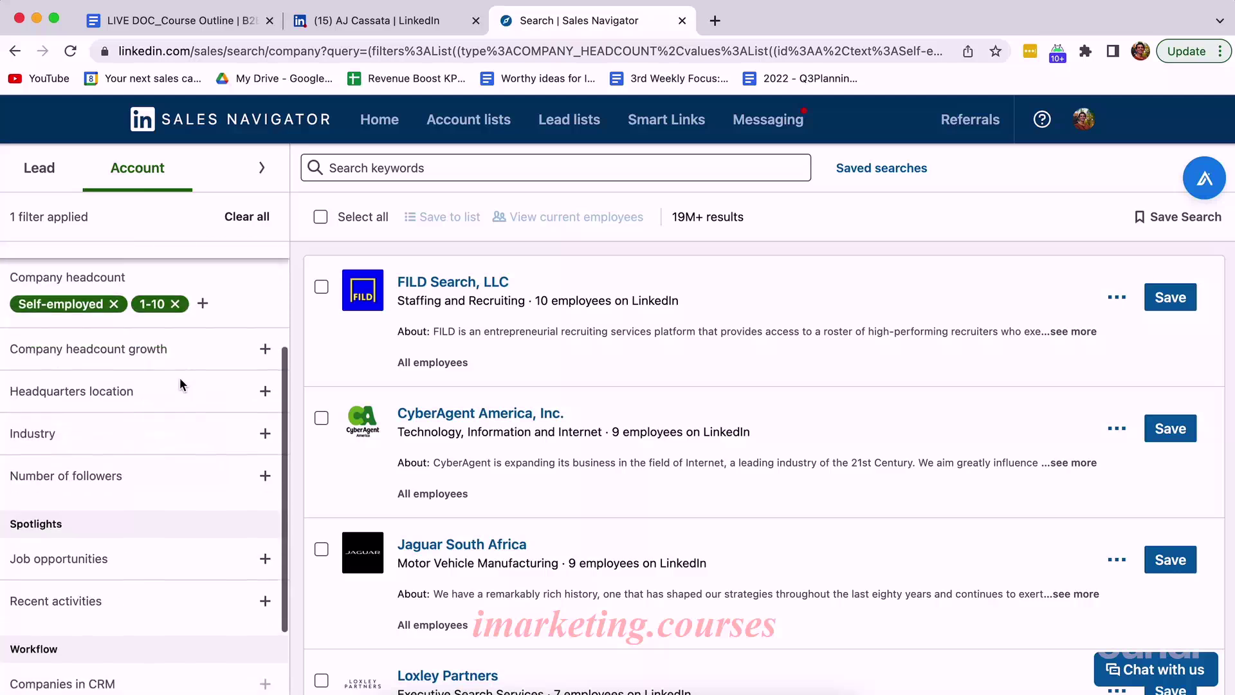
# Browse the account search's Industry filter and include Advertising Services.
pyautogui.click(82, 431)
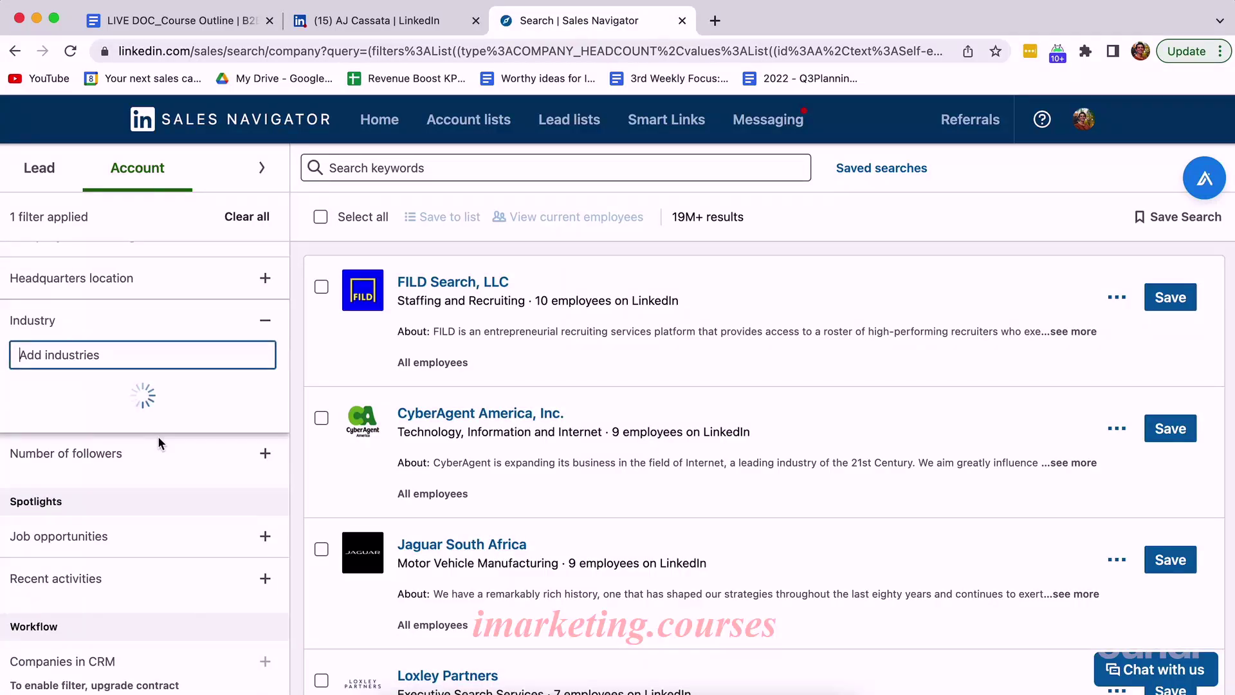
pyautogui.scroll(-6, 160, 444)
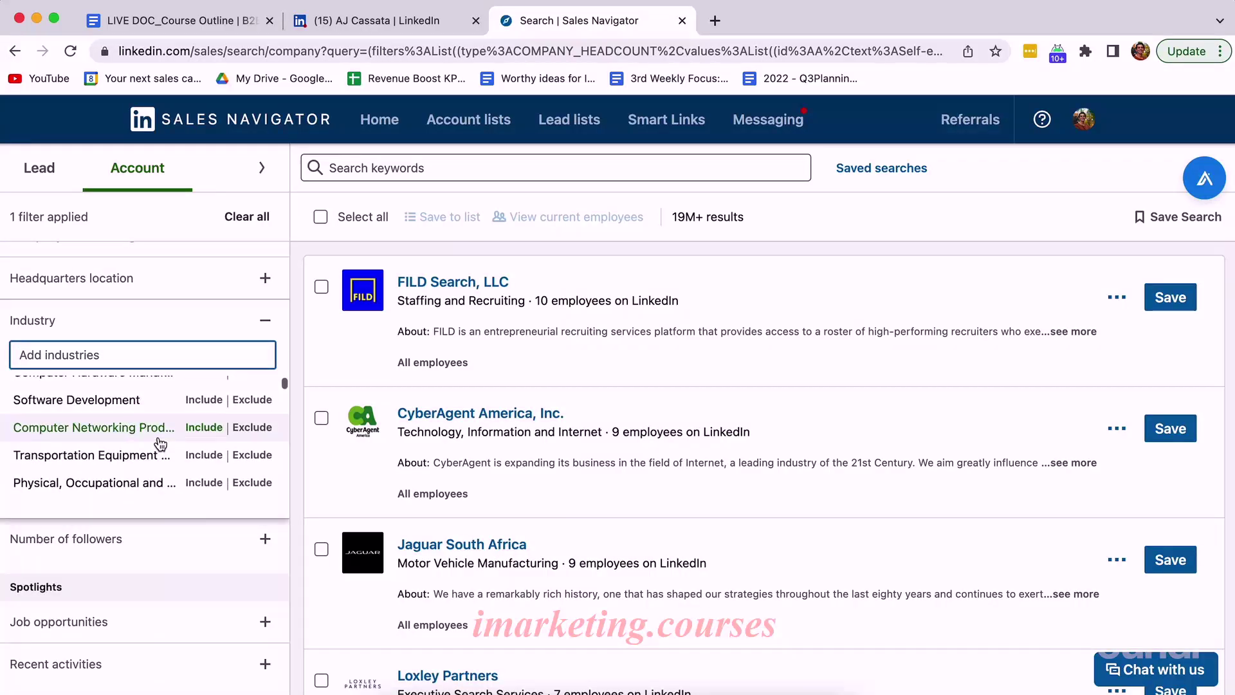
pyautogui.scroll(-5, 193, 434)
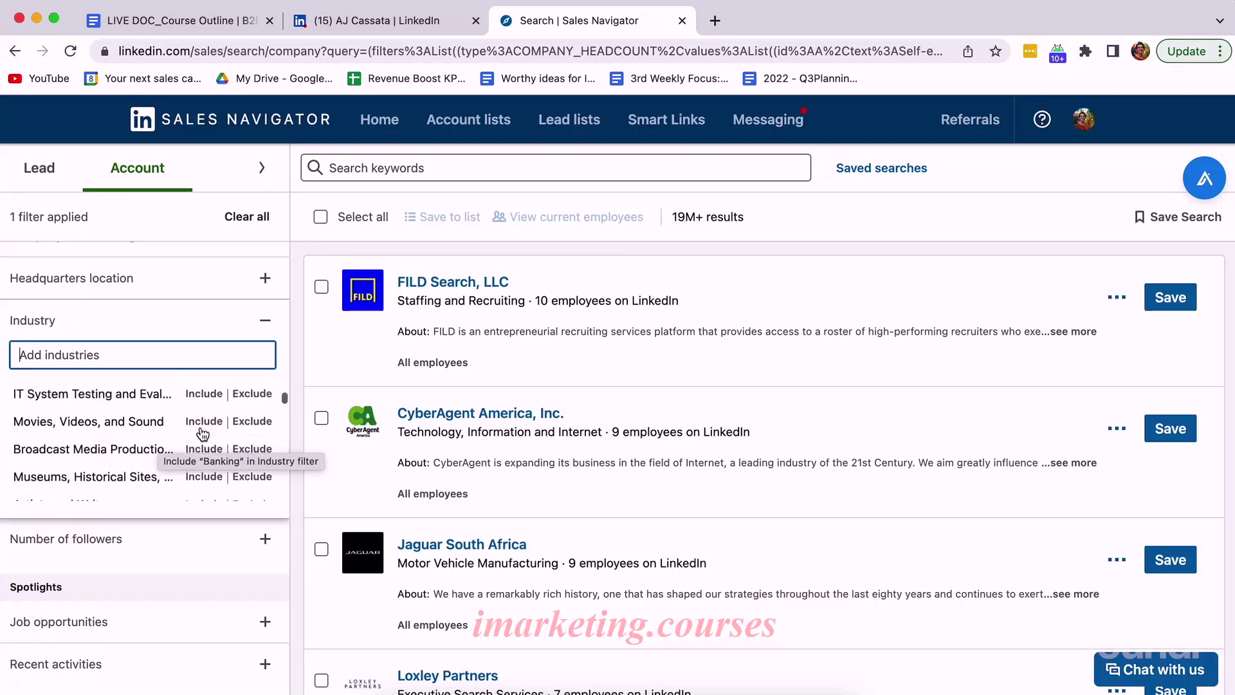
pyautogui.scroll(10, 195, 427)
pyautogui.write('advertising')
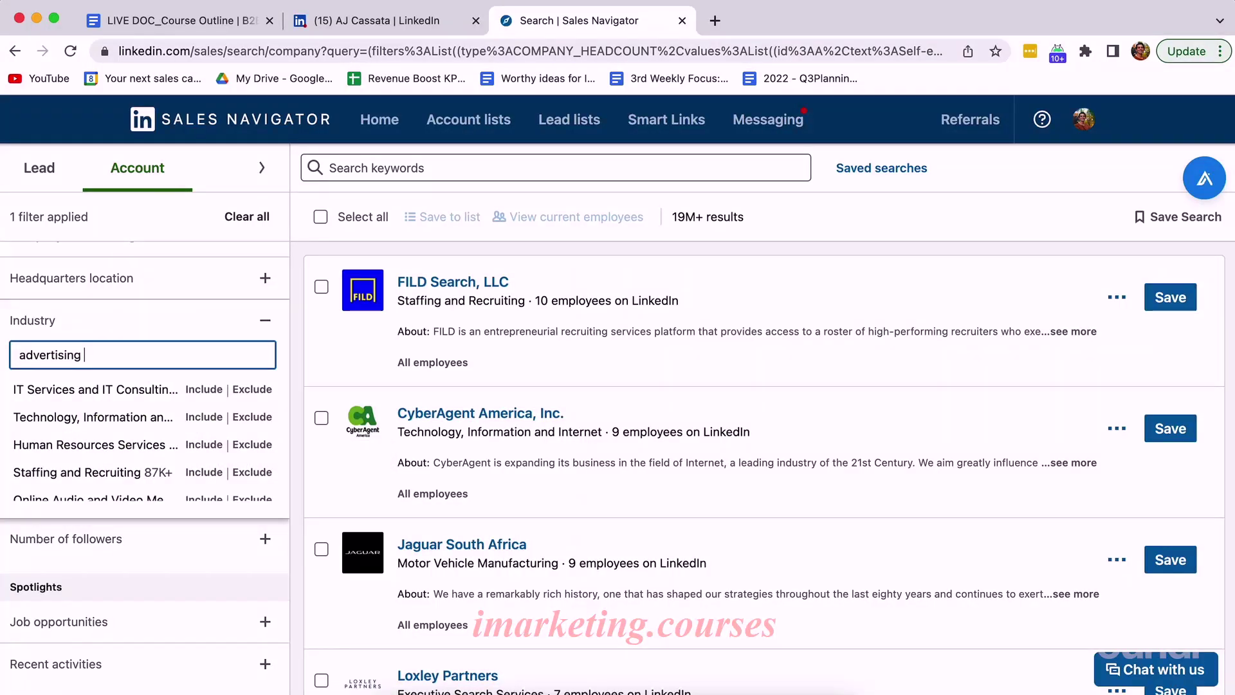
pyautogui.click(200, 389)
# Include Marketing Services and Business Consulting and Services in the Industry filter.
pyautogui.write('marketin')
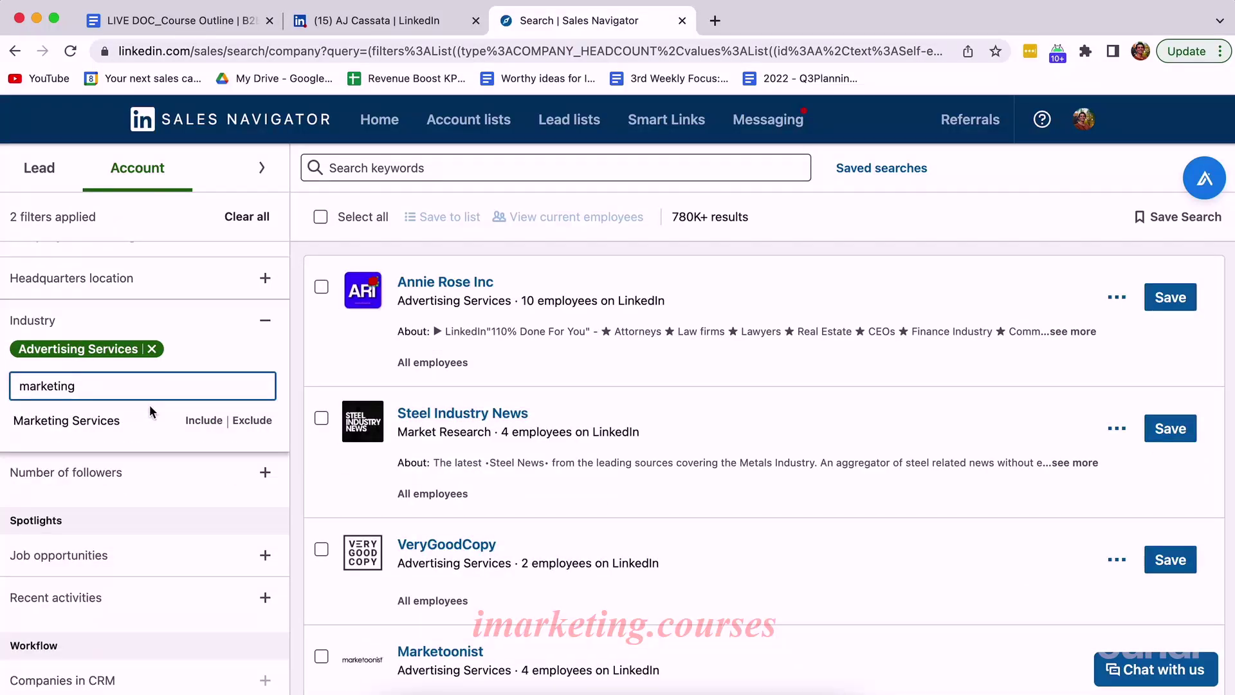
pyautogui.click(204, 420)
pyautogui.write('business consult')
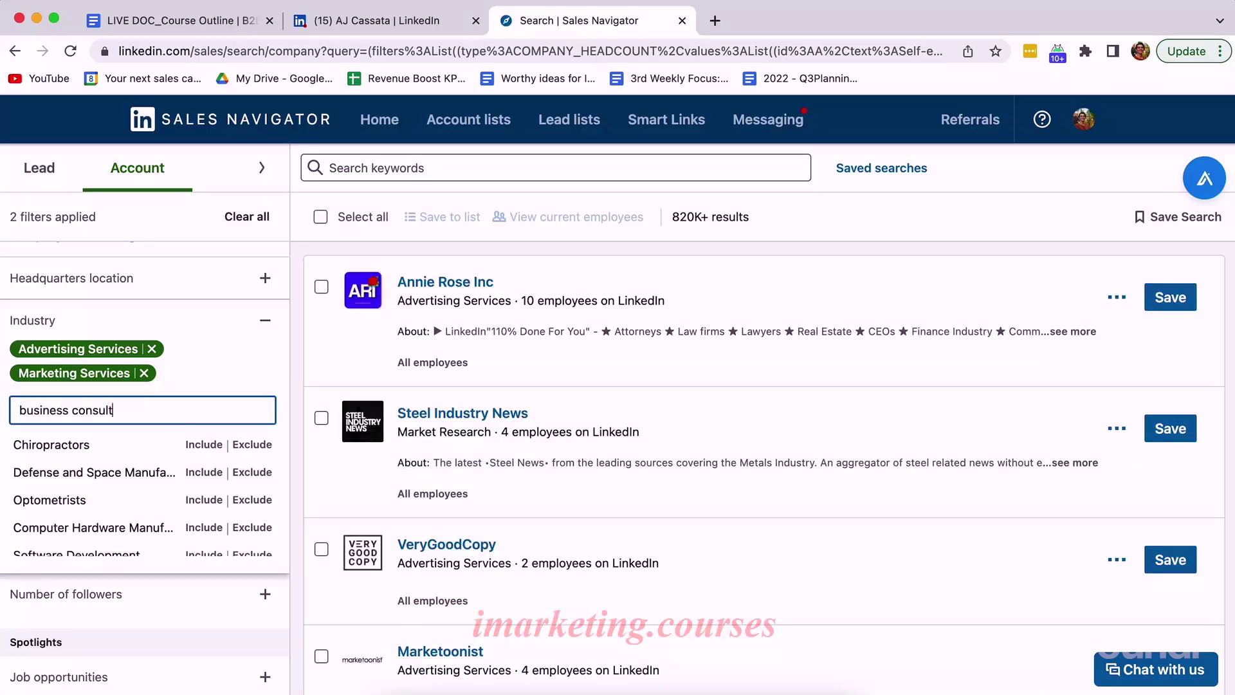
pyautogui.write('ing')
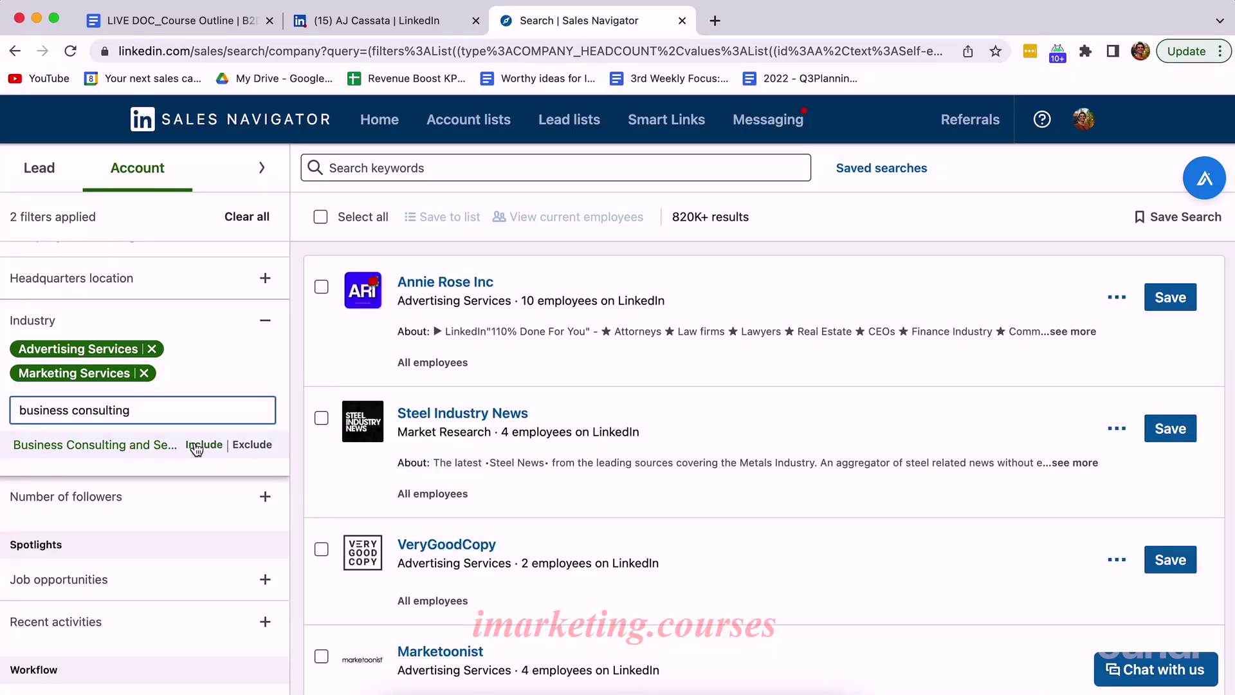
pyautogui.click(196, 441)
pyautogui.click(191, 441)
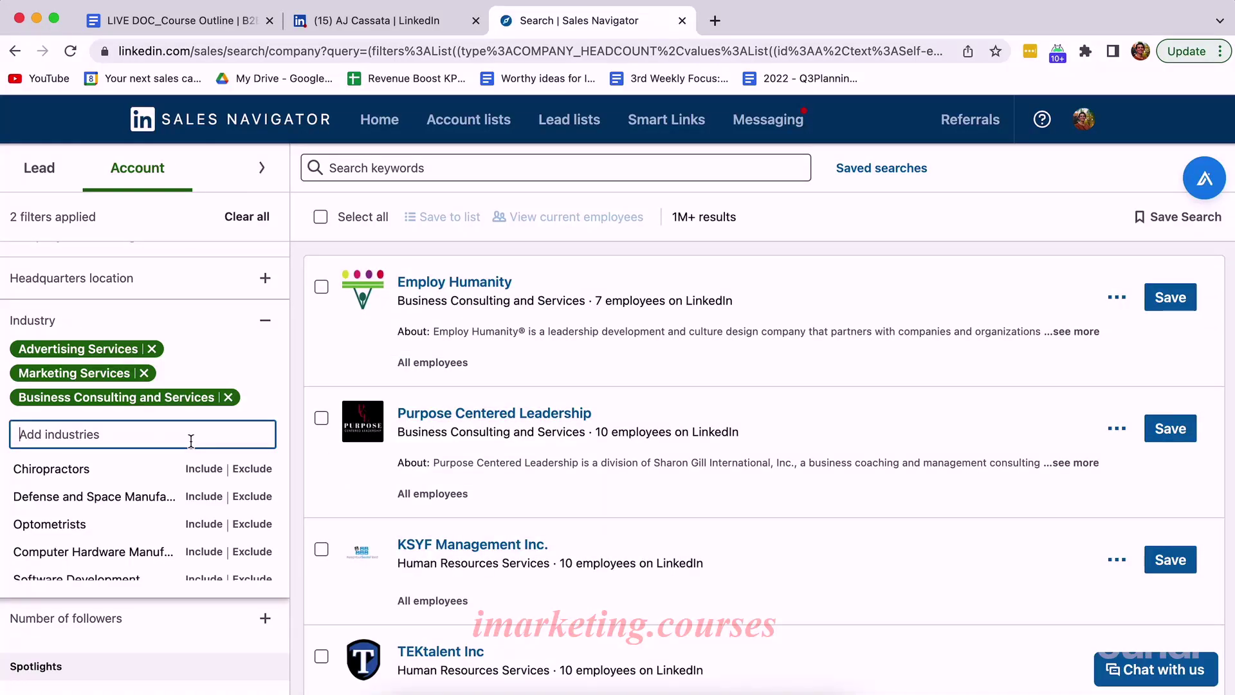
# Search the industries for communications, include Media and Telecommunications, and close the Industry filter.
pyautogui.scroll(-3, 191, 441)
pyautogui.scroll(2, 192, 444)
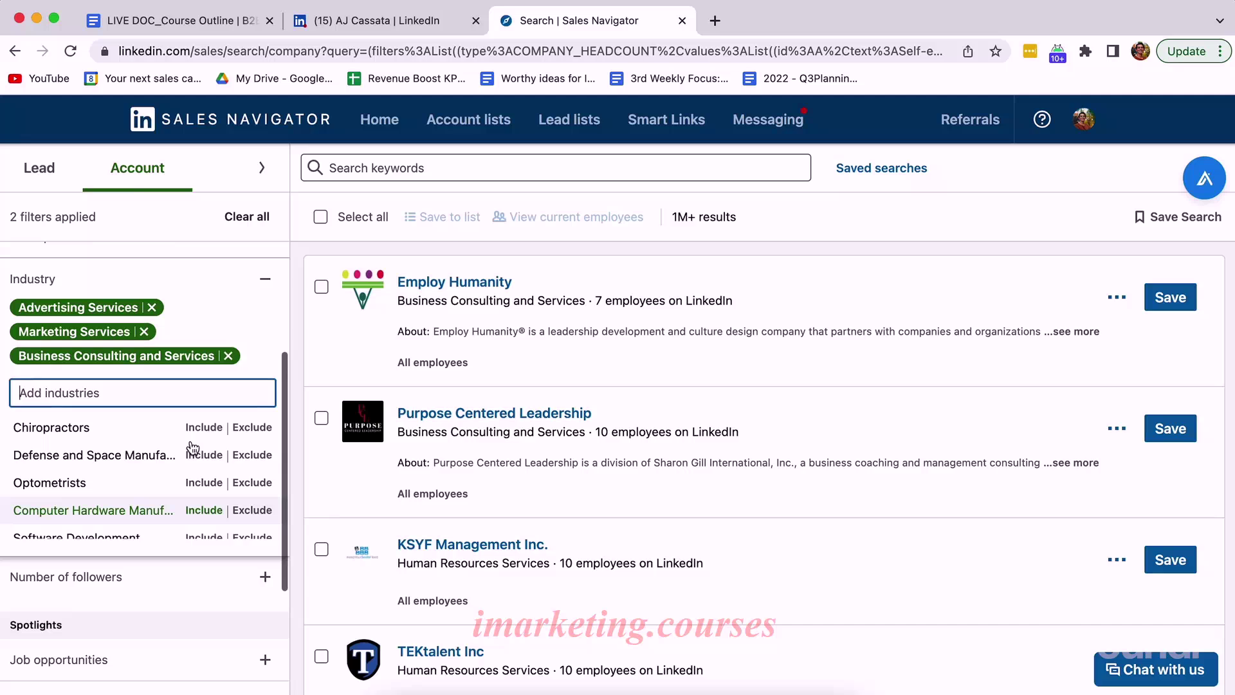
pyautogui.scroll(-4, 191, 444)
pyautogui.write('commubn')
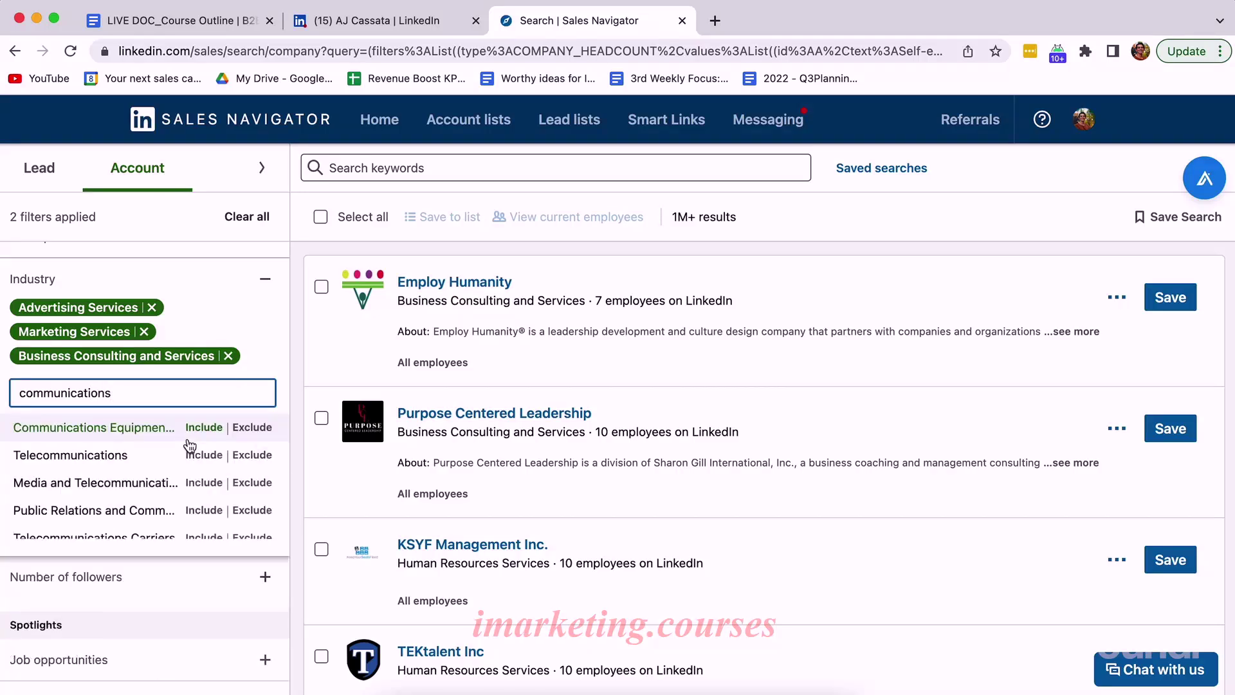
pyautogui.scroll(-1, 204, 473)
pyautogui.click(204, 466)
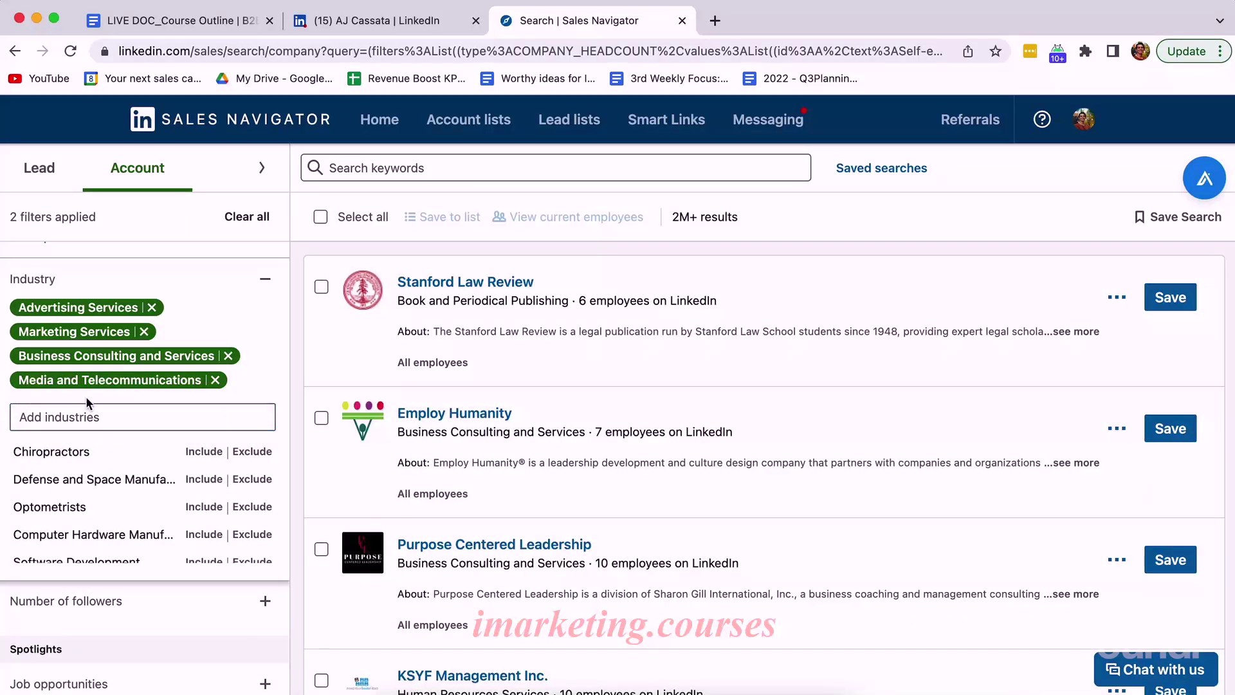
pyautogui.scroll(-2, 270, 353)
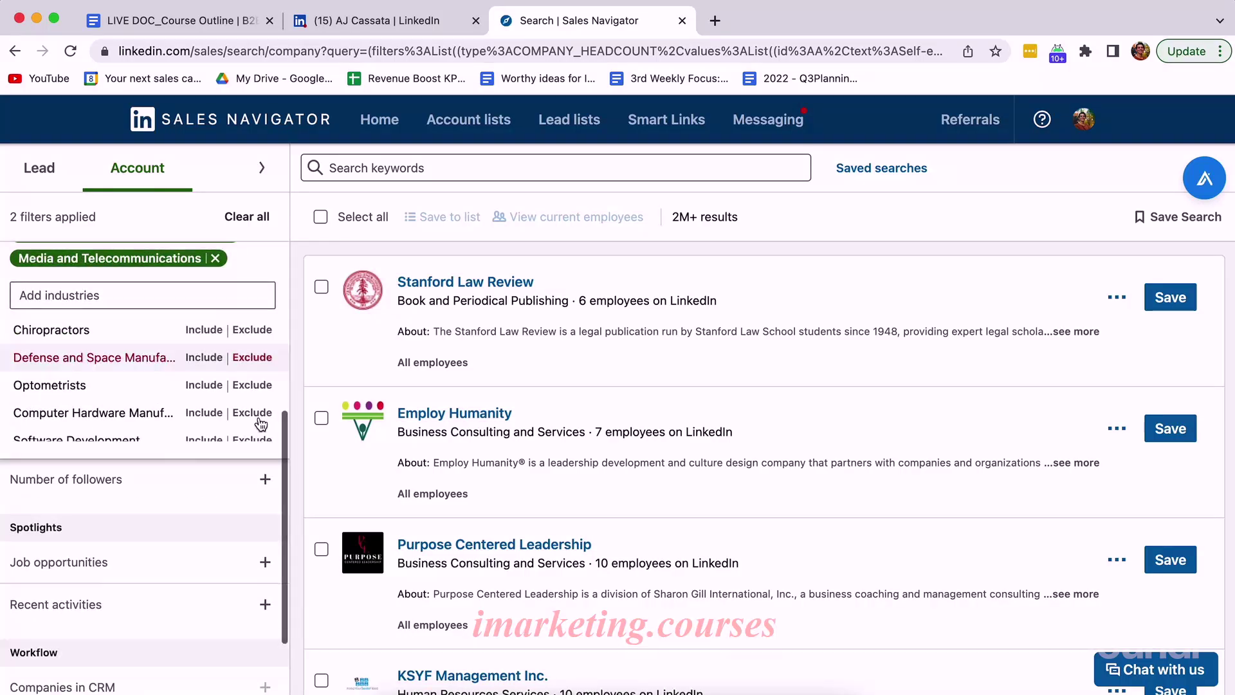
pyautogui.click(205, 520)
pyautogui.scroll(1, 193, 430)
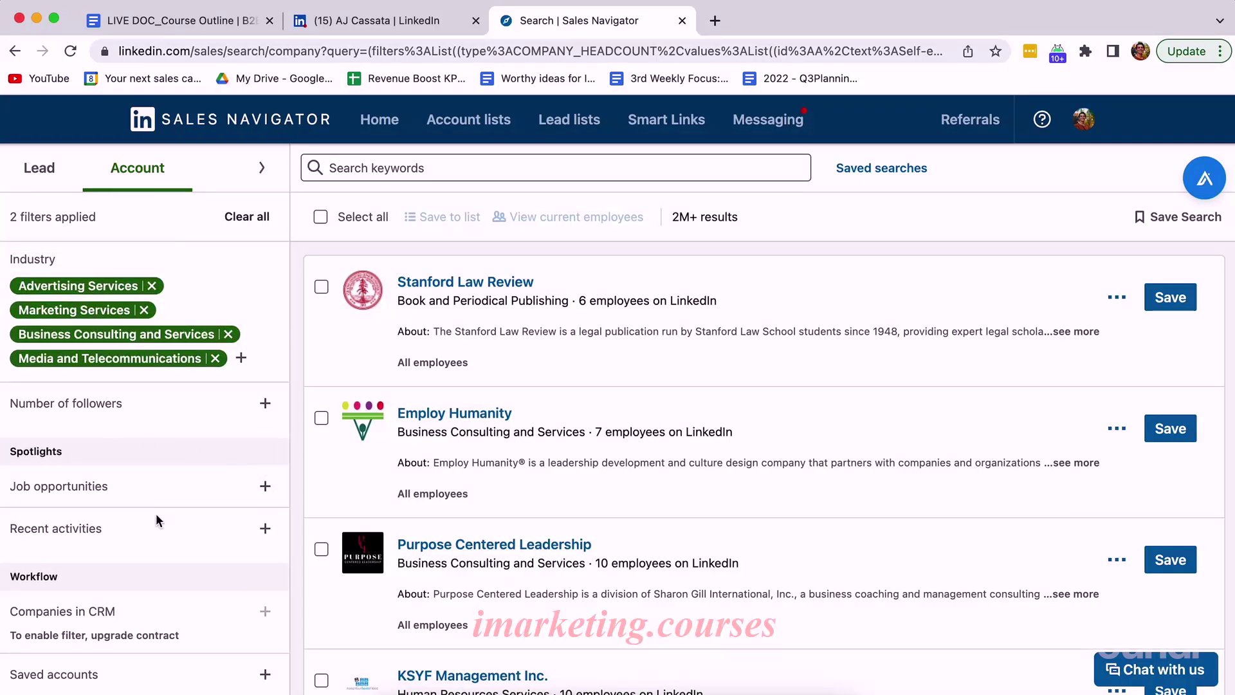
# Expand the account filters to the full view and examine the Recent activities options and remaining company attributes.
pyautogui.scroll(-1, 155, 547)
pyautogui.click(143, 679)
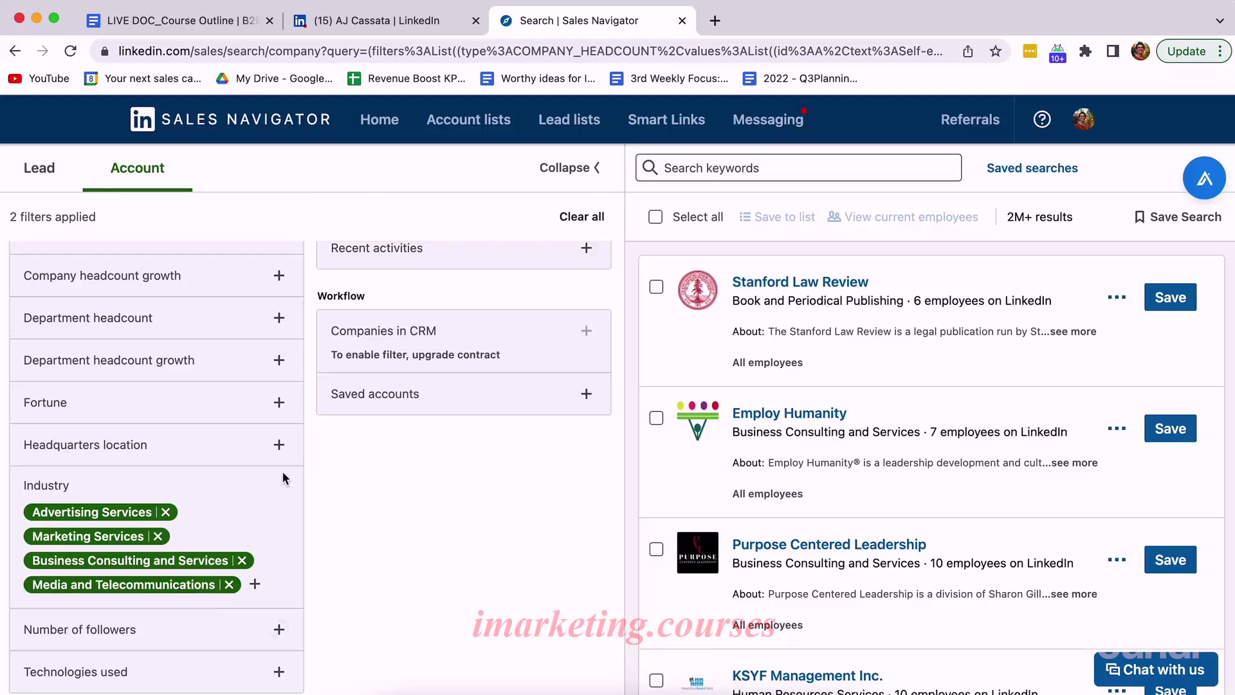
pyautogui.scroll(1, 283, 476)
pyautogui.scroll(1, 283, 477)
pyautogui.click(386, 374)
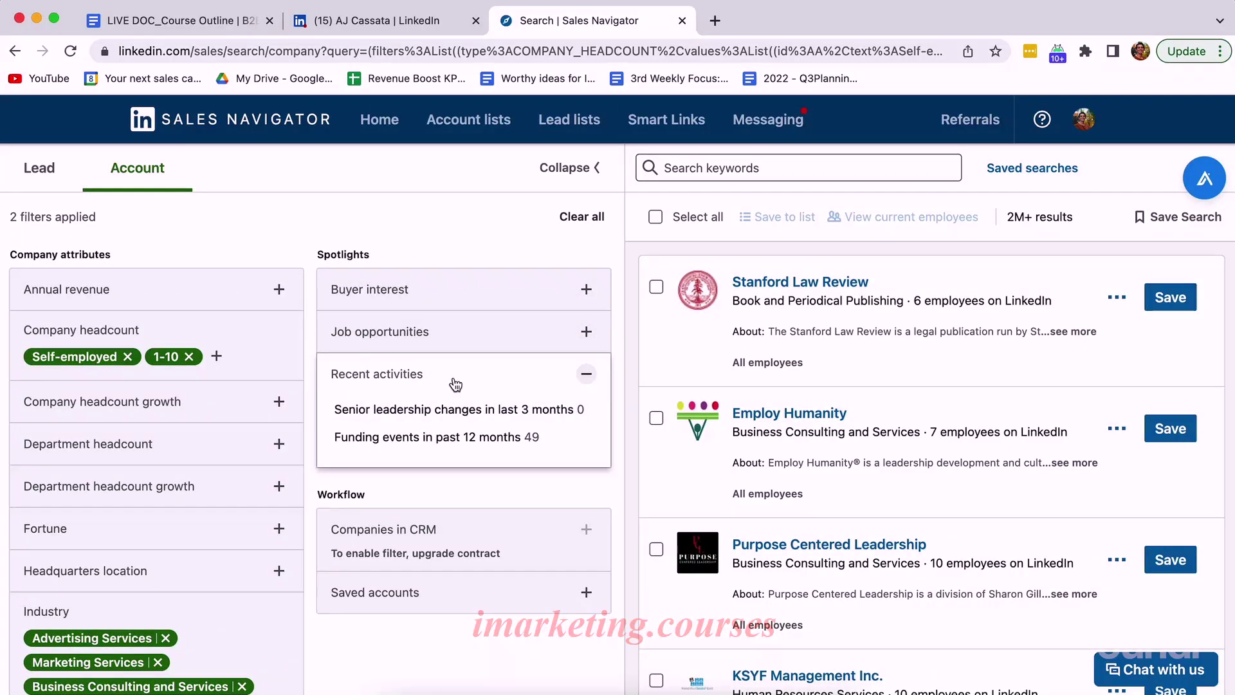
pyautogui.scroll(-1, 456, 385)
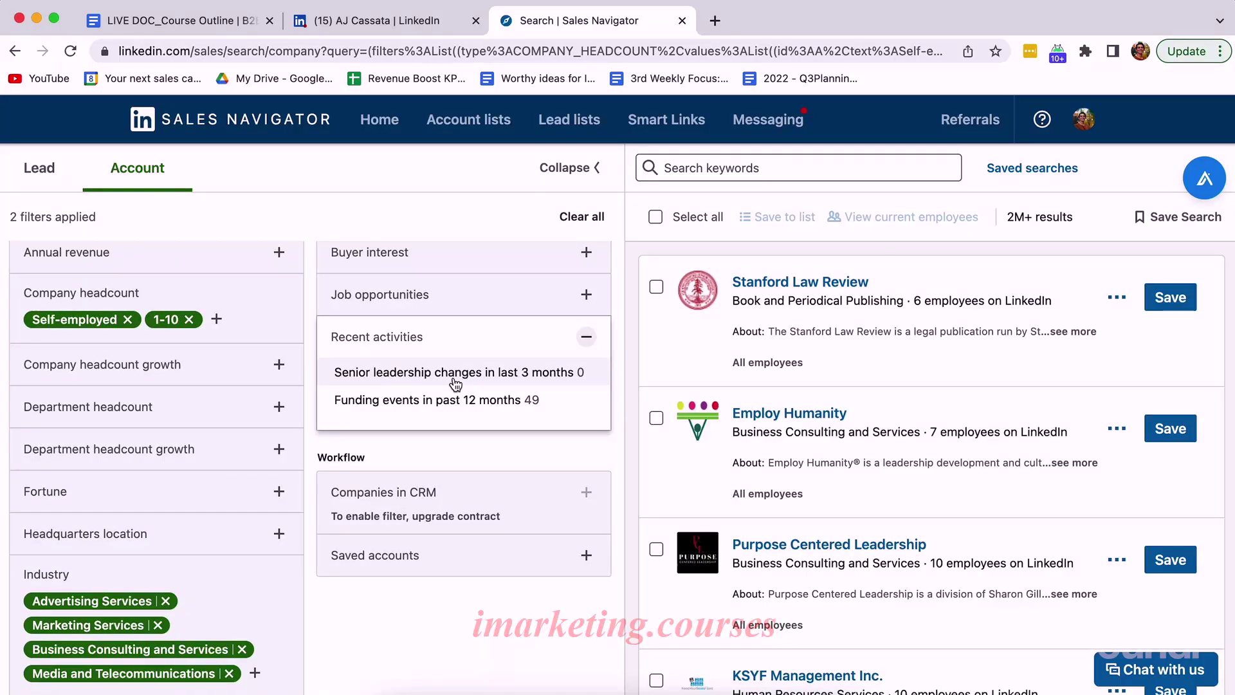
pyautogui.click(417, 405)
pyautogui.click(542, 368)
pyautogui.scroll(1, 245, 438)
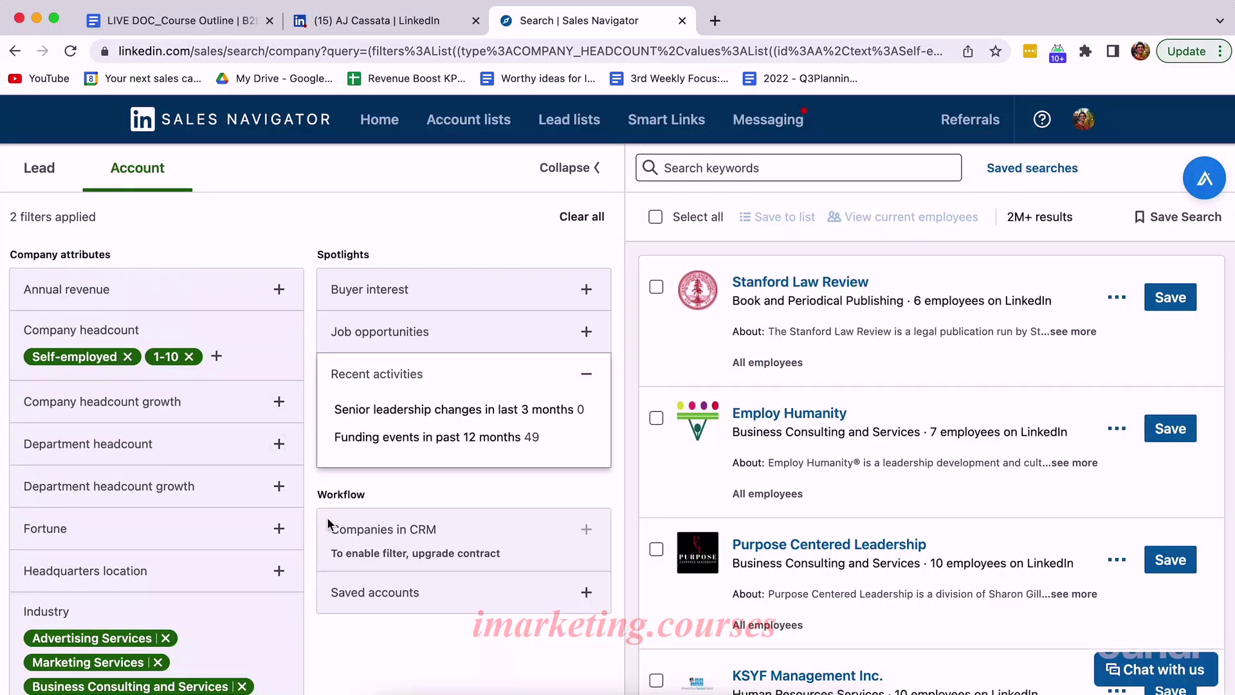
pyautogui.scroll(-1, 327, 516)
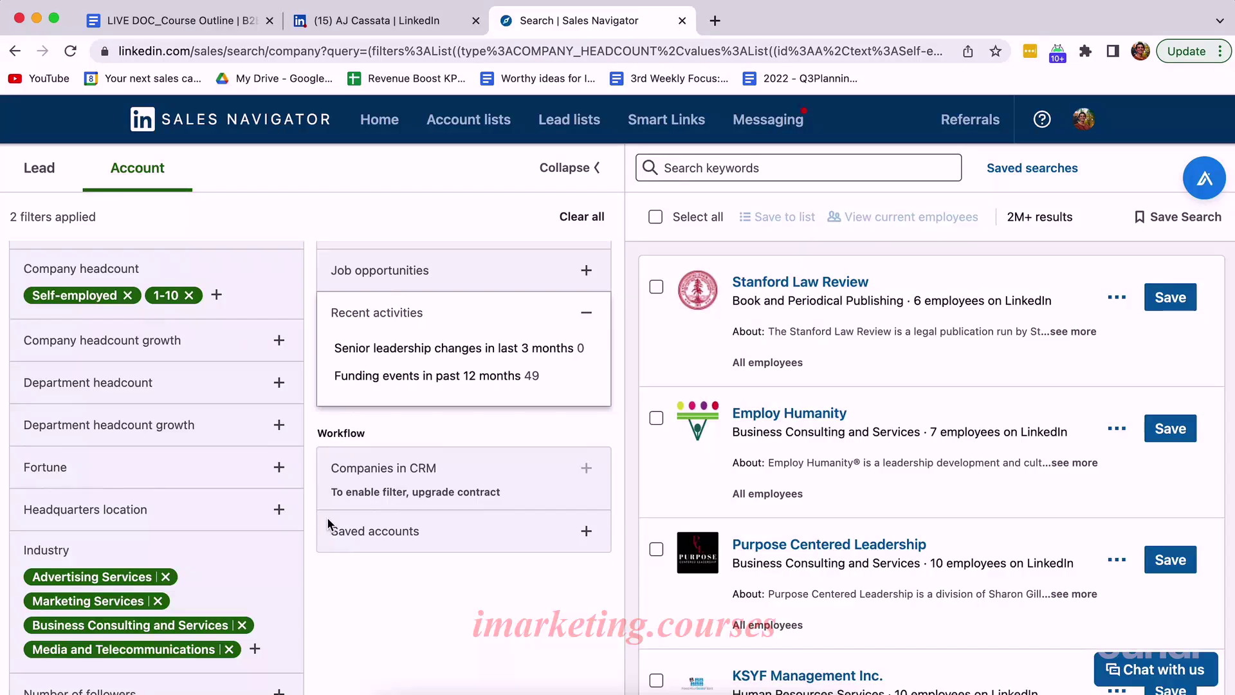
pyautogui.scroll(-1, 200, 434)
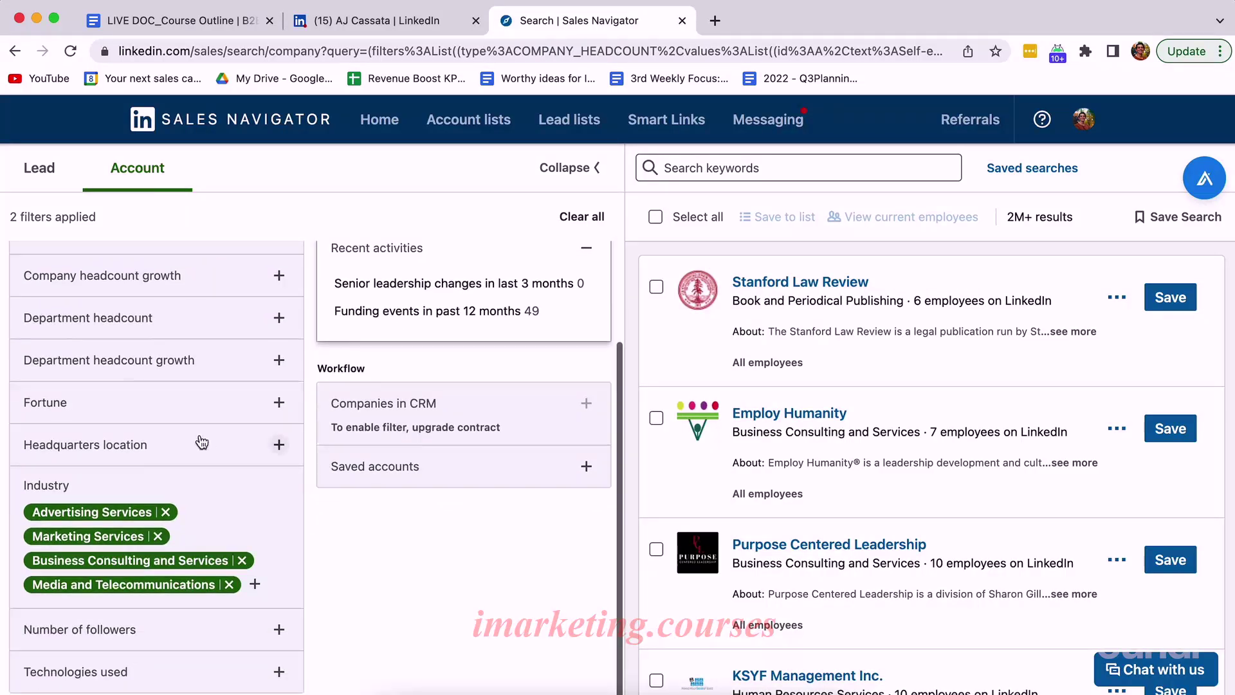
# Switch to the lead search and run it with the keywords Marketing agency.
pyautogui.click(701, 169)
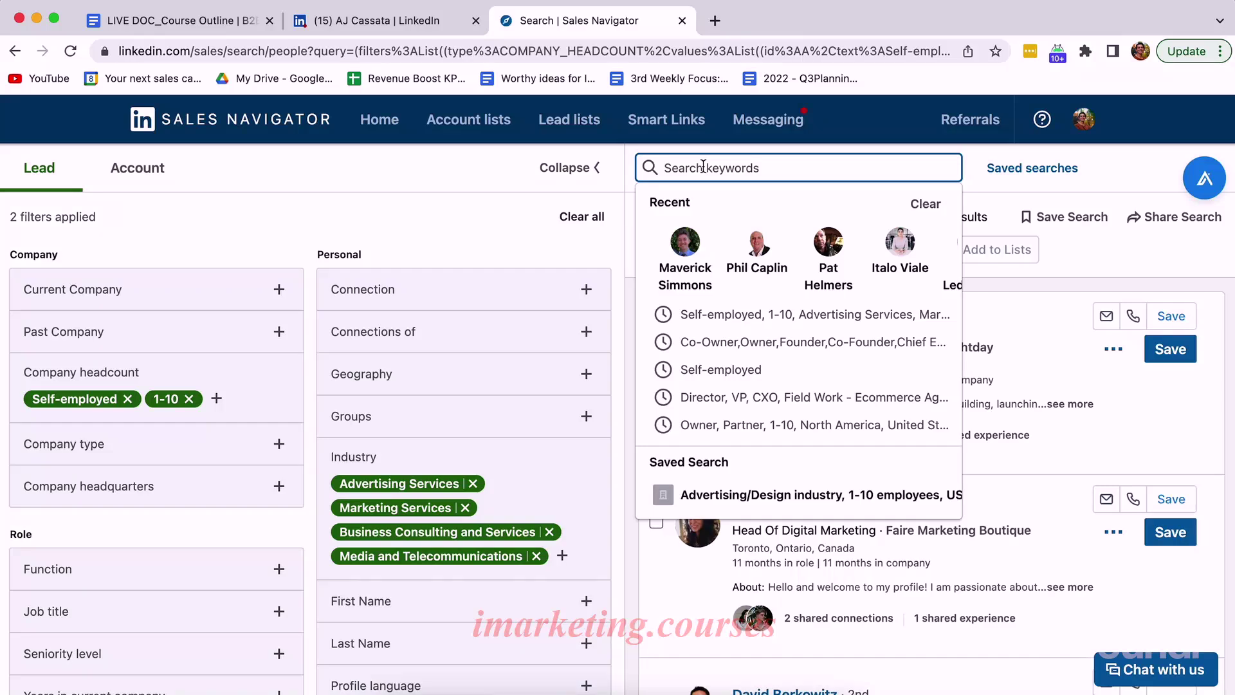
pyautogui.write('Marketing agency')
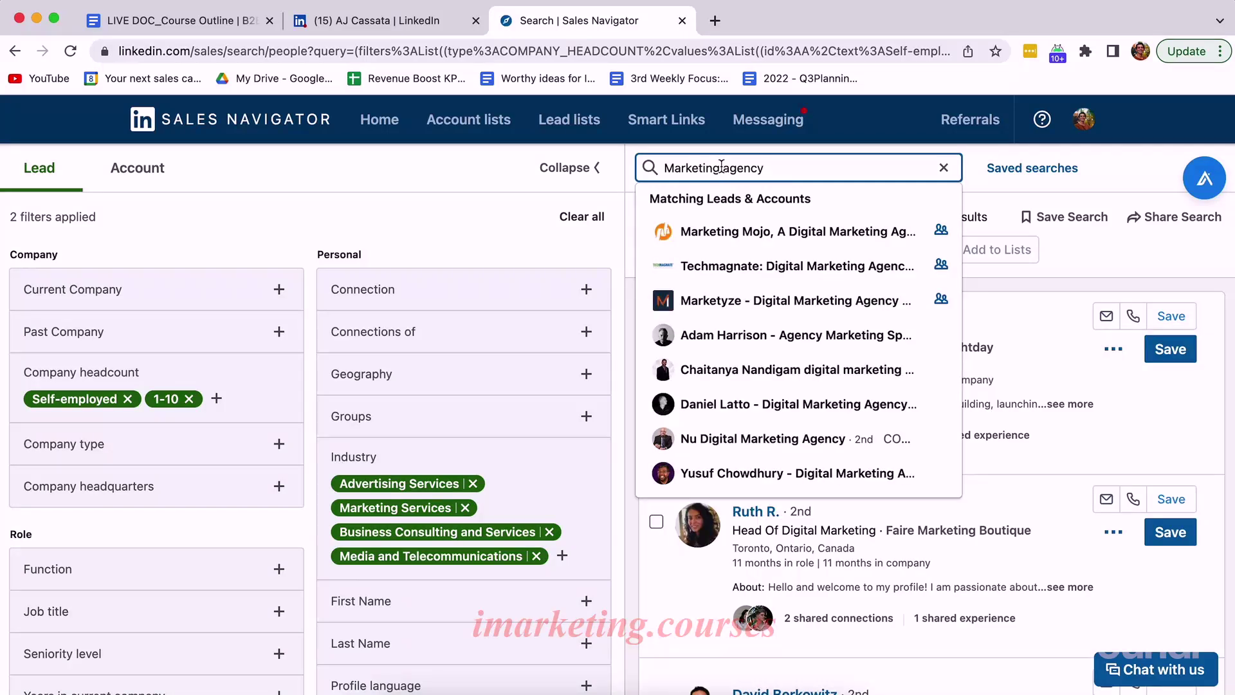
pyautogui.press('Return')
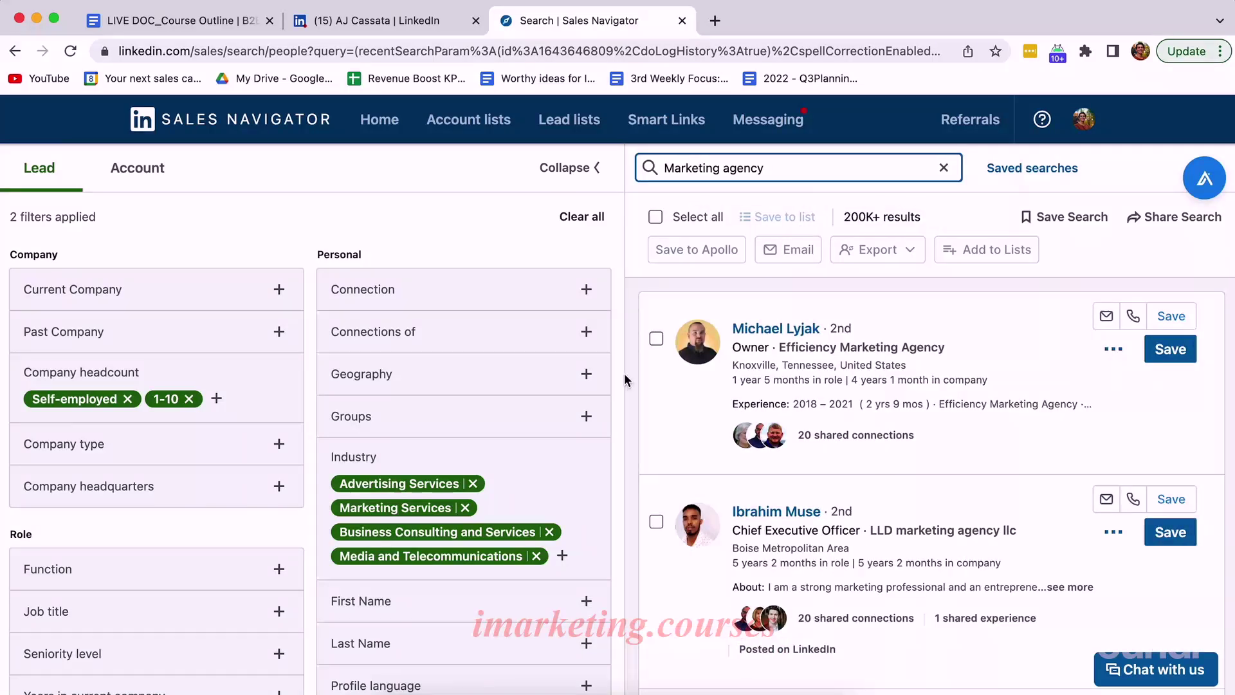
# Include the current job titles Co-Owner, Owner, Founder and Co-Founder in the Job title filter.
pyautogui.scroll(-3, 586, 417)
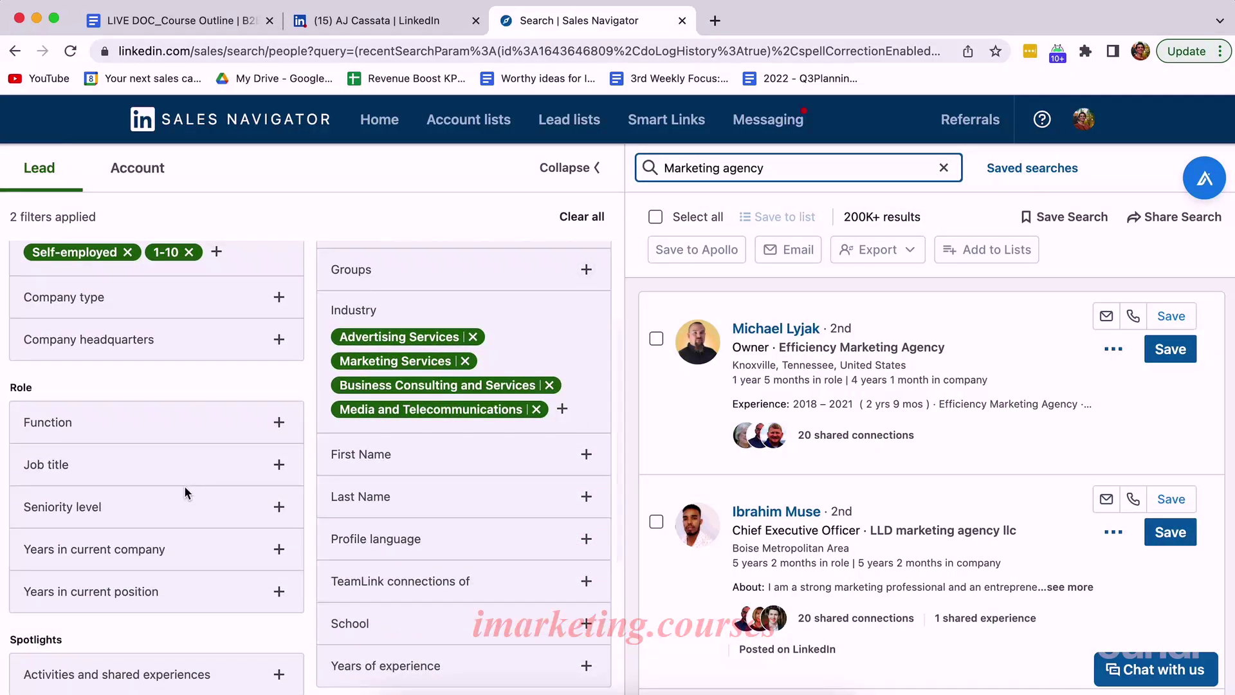
pyautogui.click(82, 479)
pyautogui.write('co-owner')
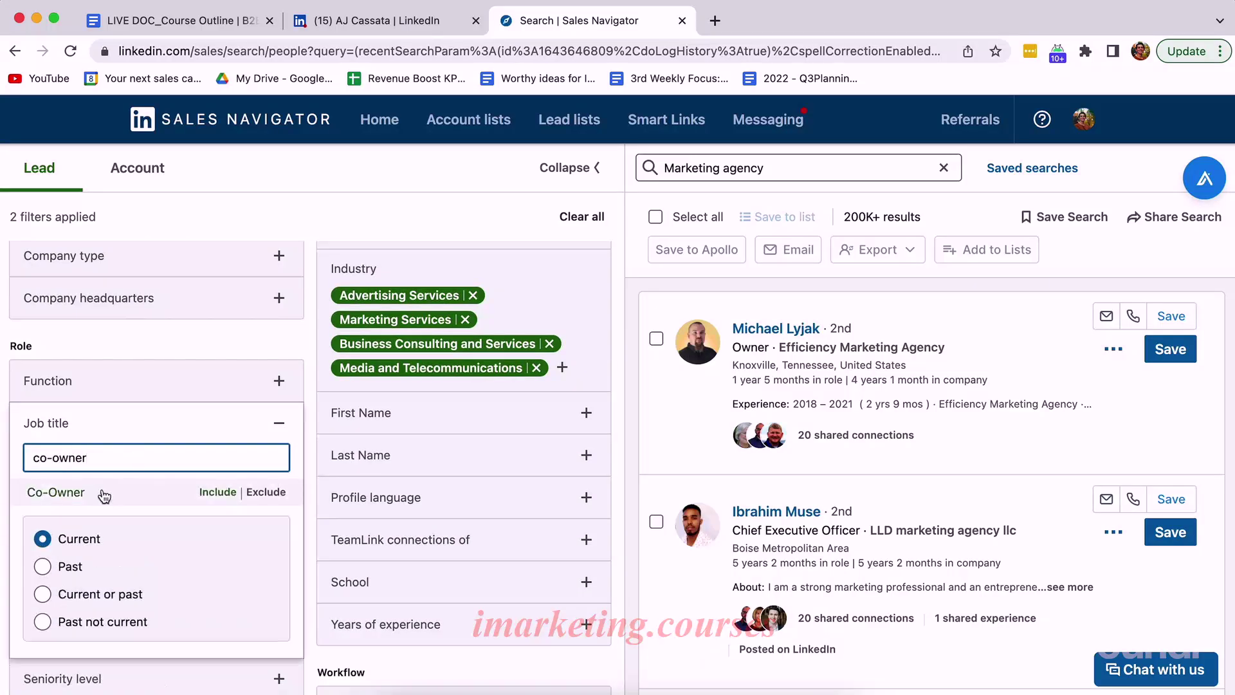
pyautogui.press('Return')
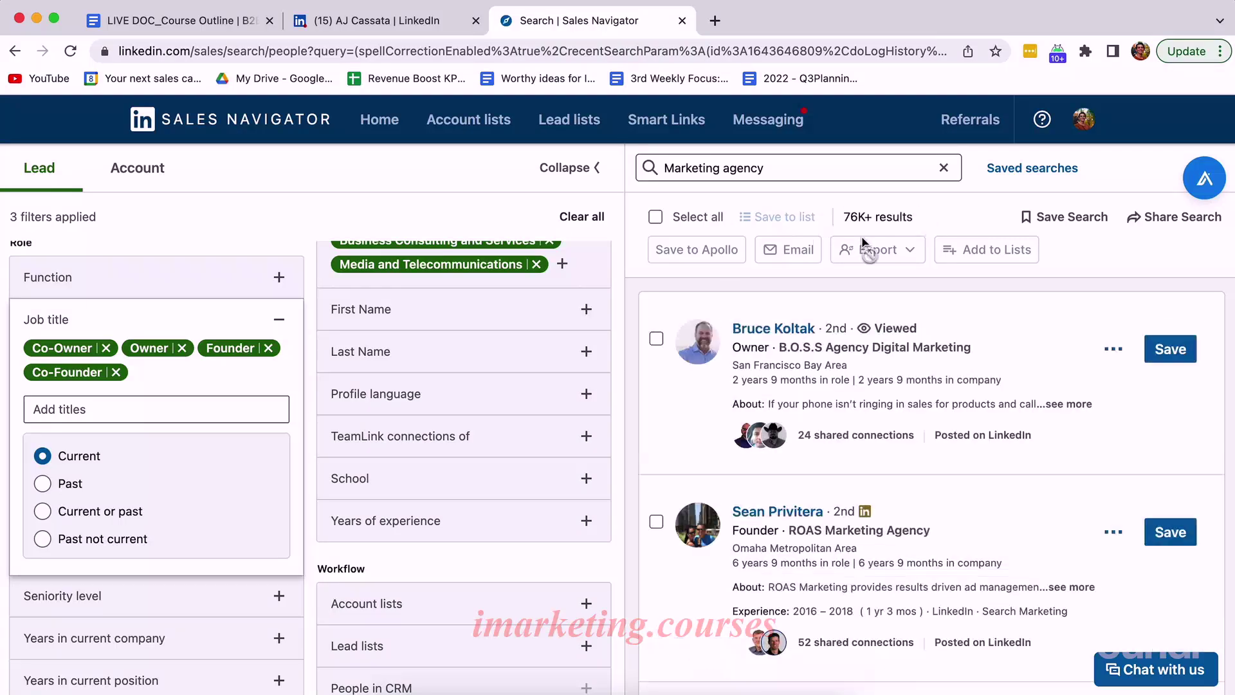
# Filter the leads by years of experience to 1 to 2 years and 3 to 5 years, leaving out Less than 1 year.
pyautogui.scroll(-3, 273, 566)
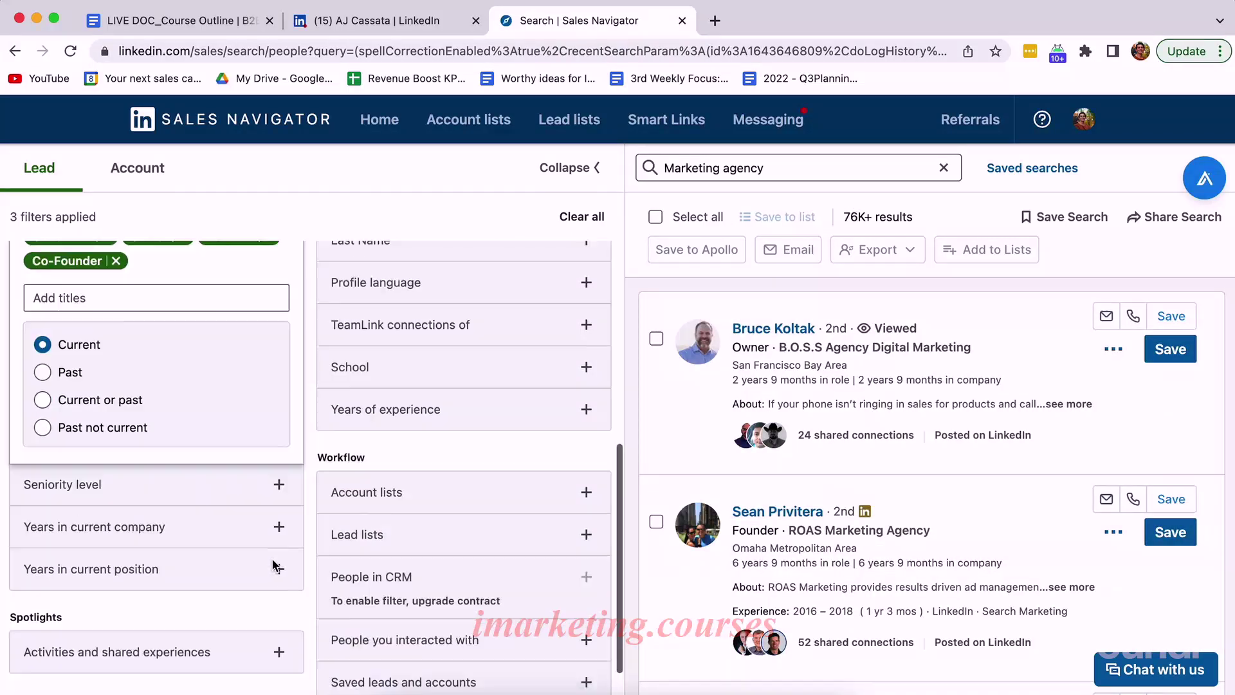
pyautogui.click(448, 370)
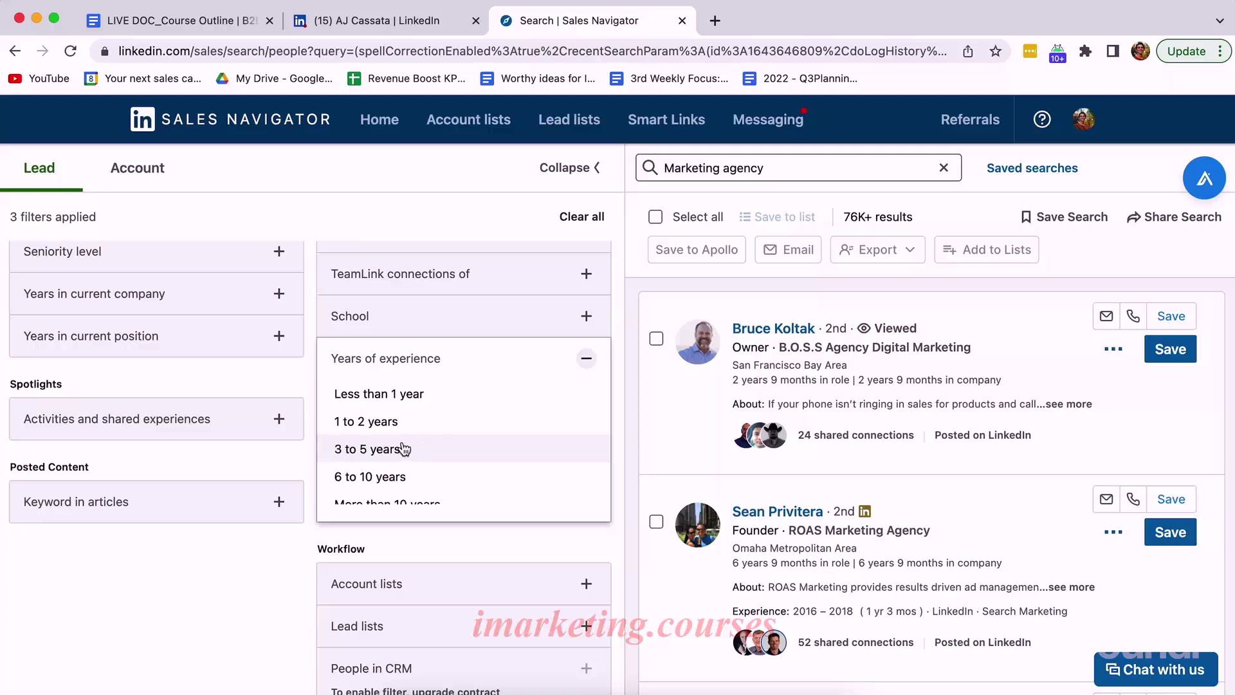
pyautogui.click(406, 395)
pyautogui.click(407, 422)
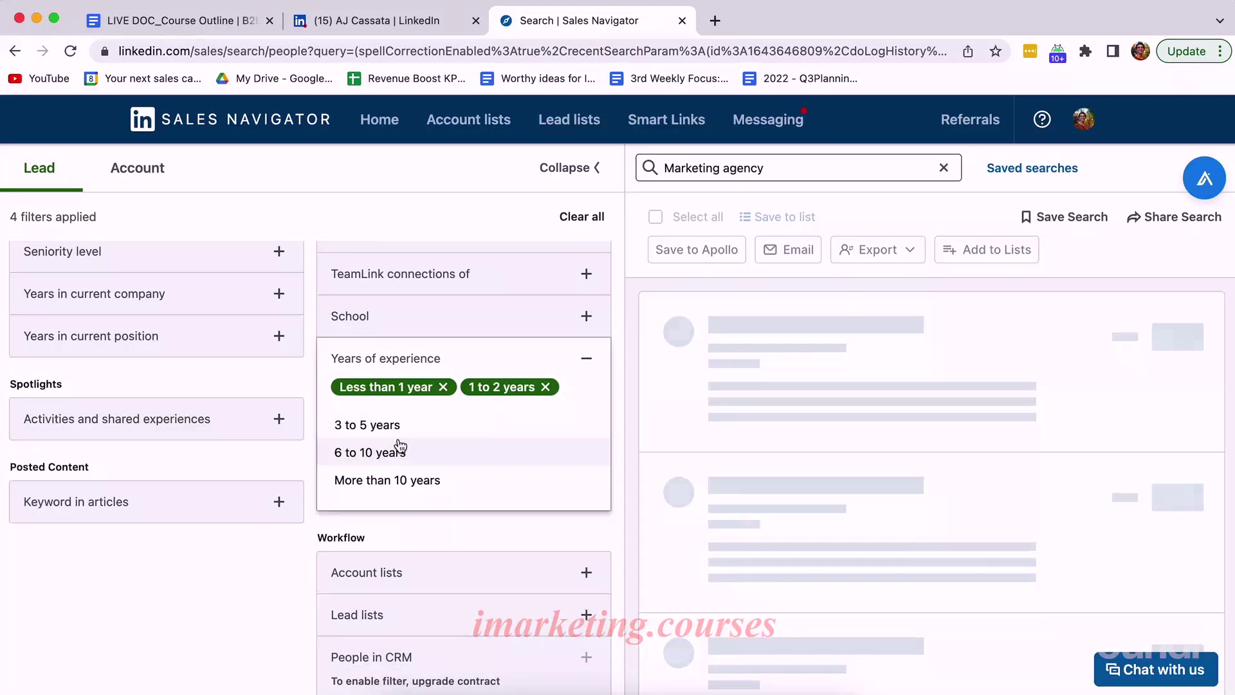
pyautogui.click(405, 433)
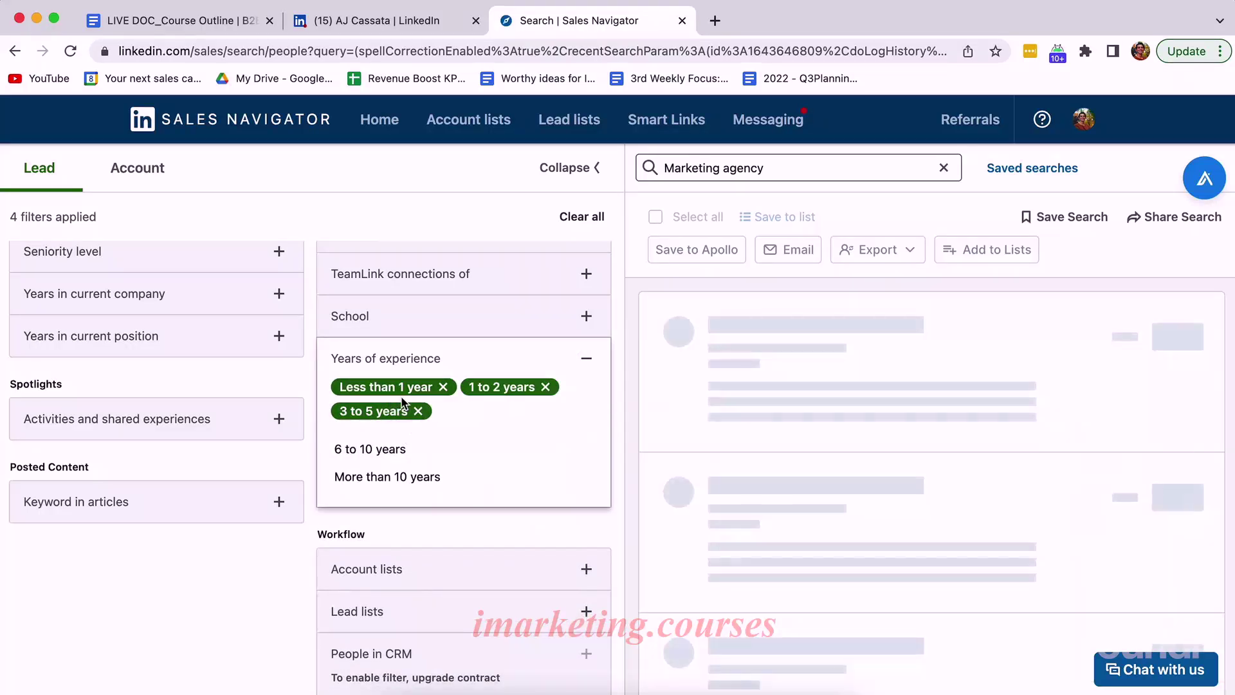
pyautogui.click(445, 388)
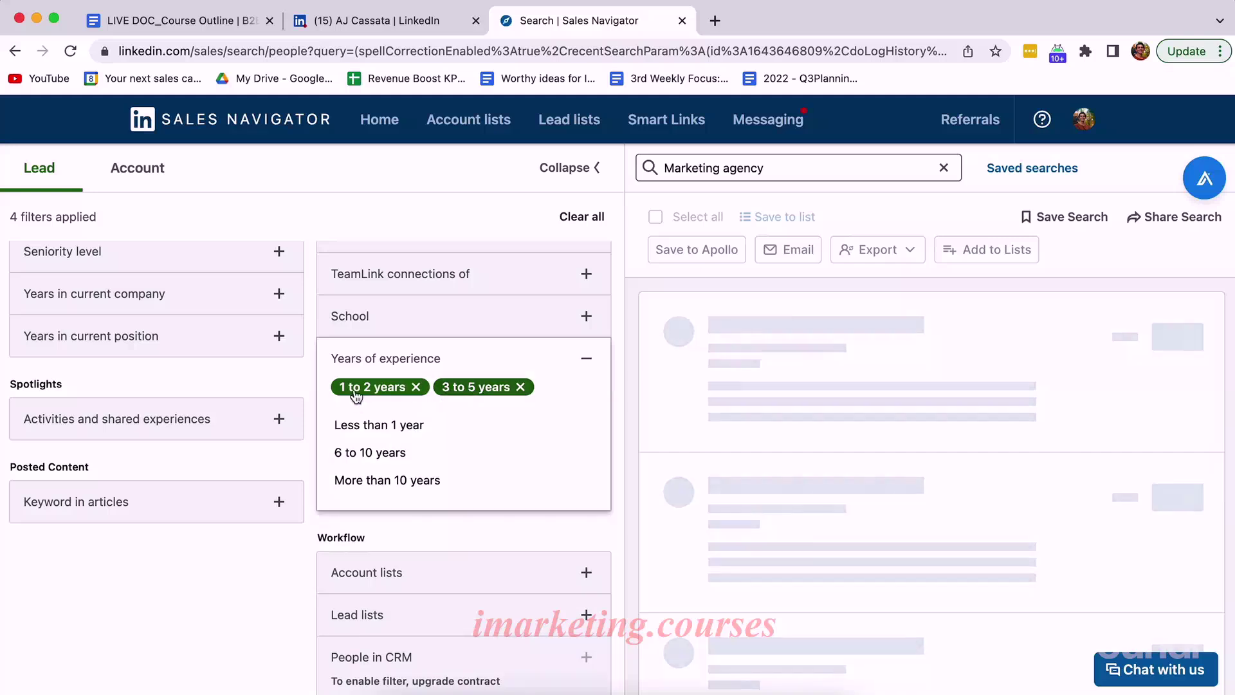
pyautogui.scroll(-2, 424, 463)
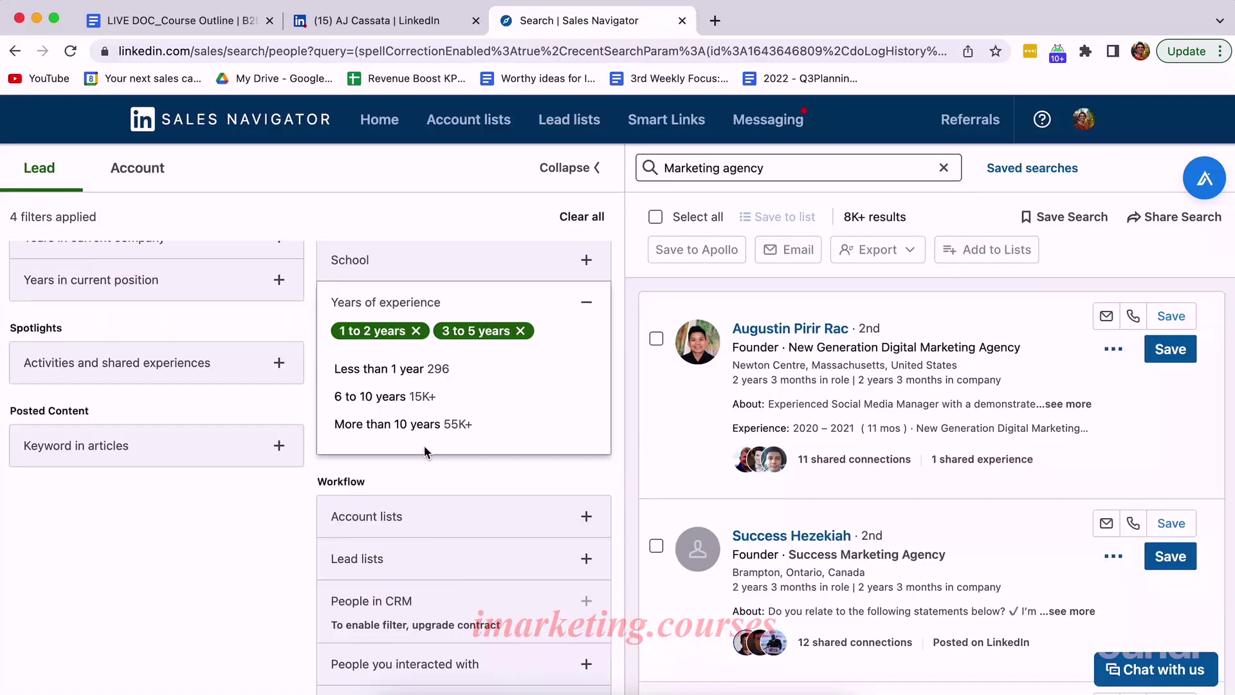
# Filter the leads by activities and shared experiences to those who posted on LinkedIn in 30 days.
pyautogui.scroll(4, 234, 457)
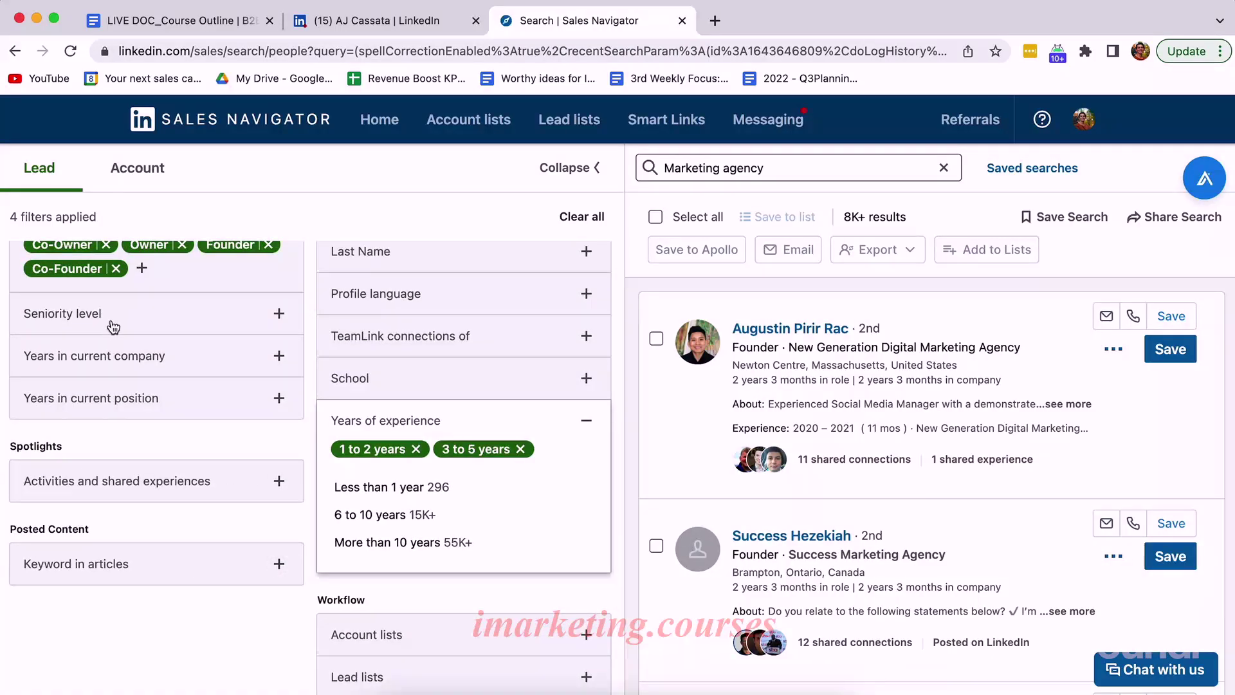
pyautogui.click(128, 479)
pyautogui.scroll(-1, 116, 559)
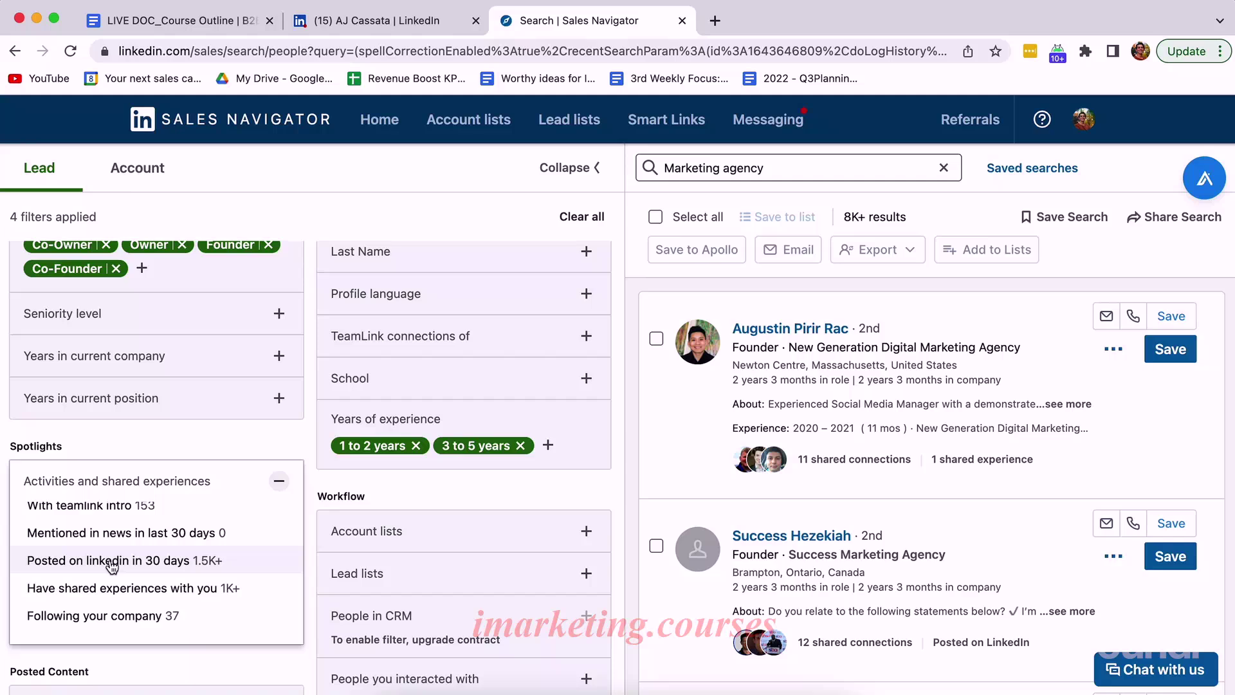
pyautogui.click(112, 561)
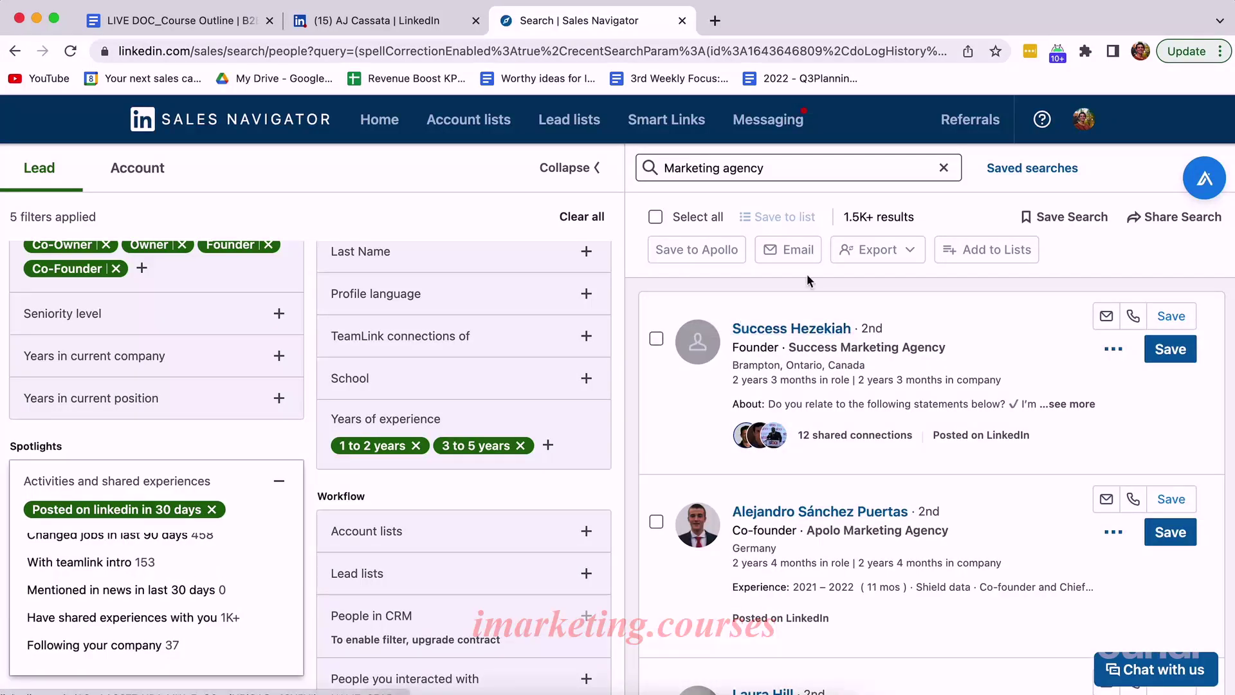
pyautogui.click(845, 221)
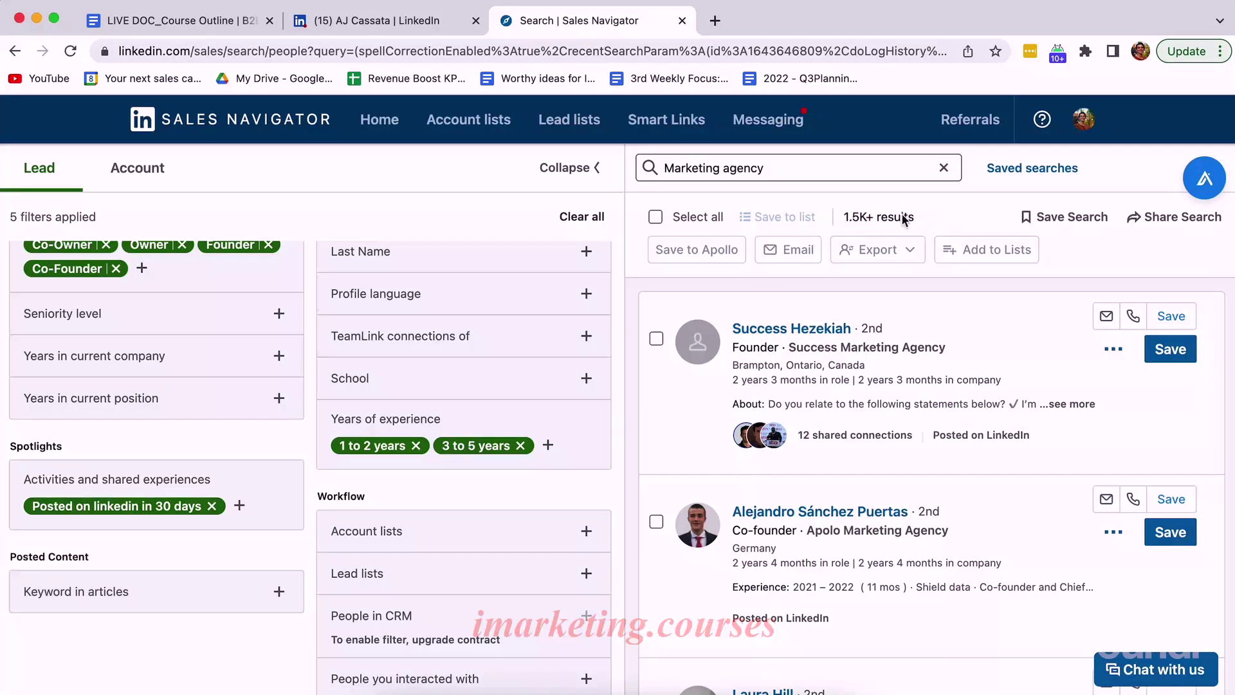
# Open the first lead's profile from the results in a new tab, view it and skip the Apollo tour.
pyautogui.scroll(-1, 437, 427)
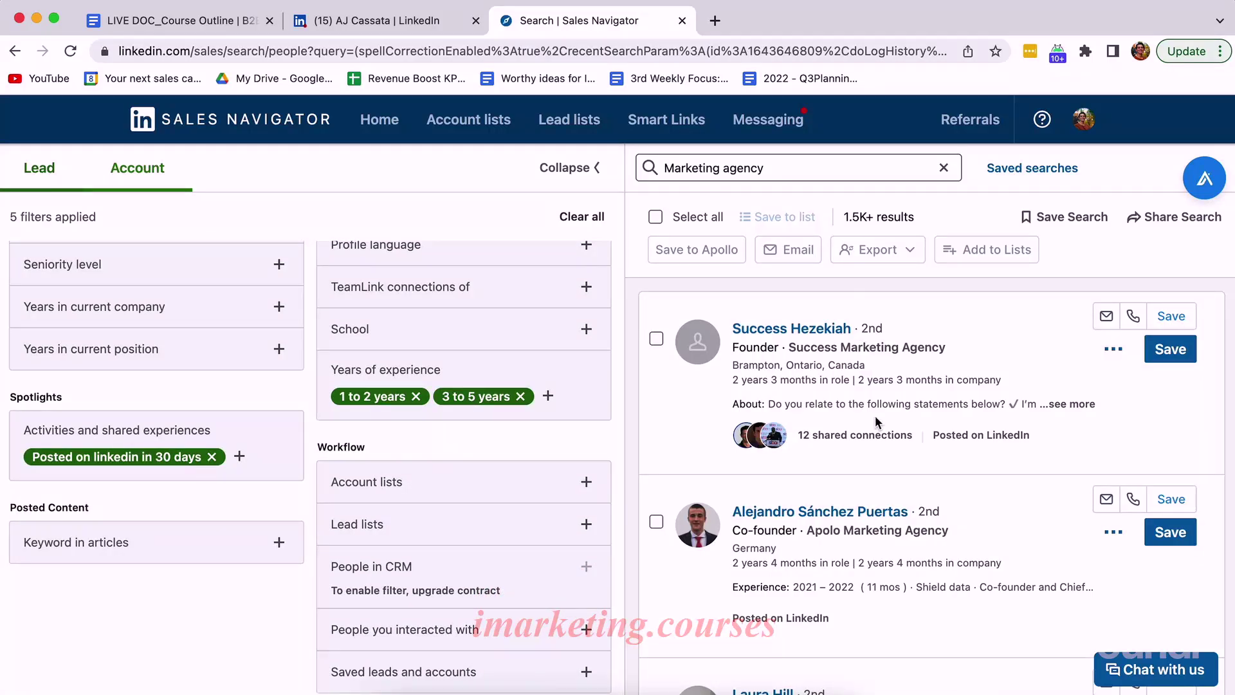
pyautogui.scroll(-2, 876, 416)
pyautogui.scroll(2, 875, 416)
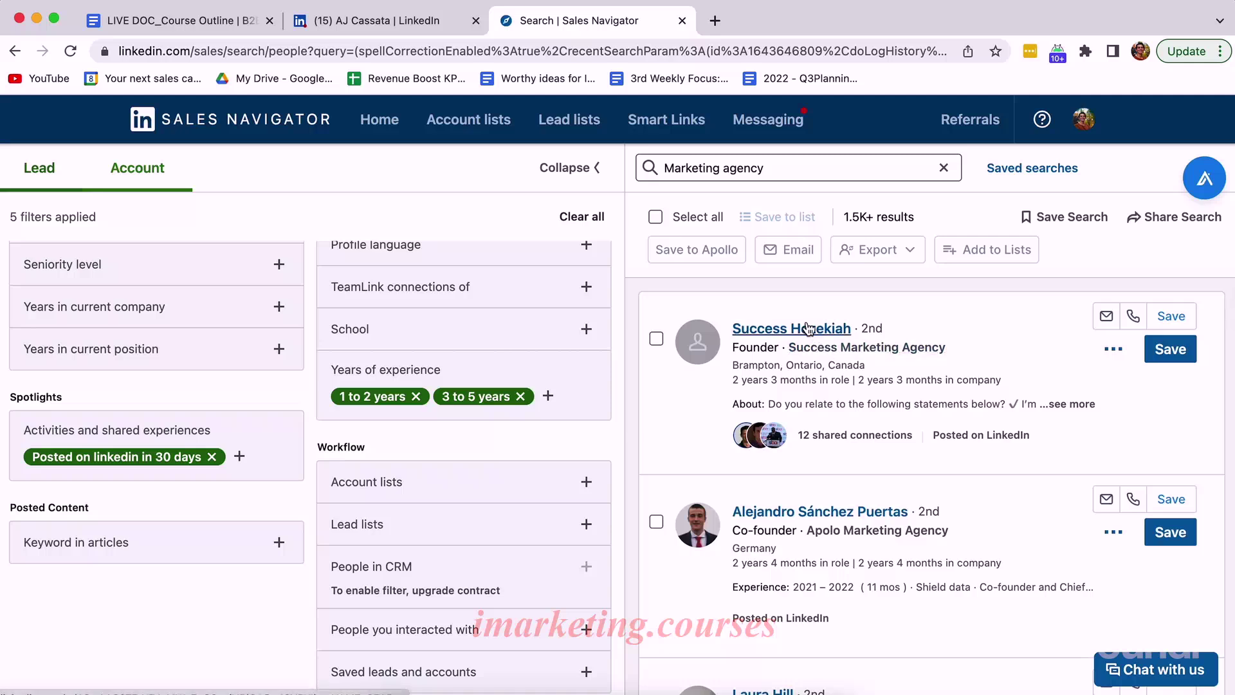
pyautogui.rightClick(815, 327)
pyautogui.click(821, 331)
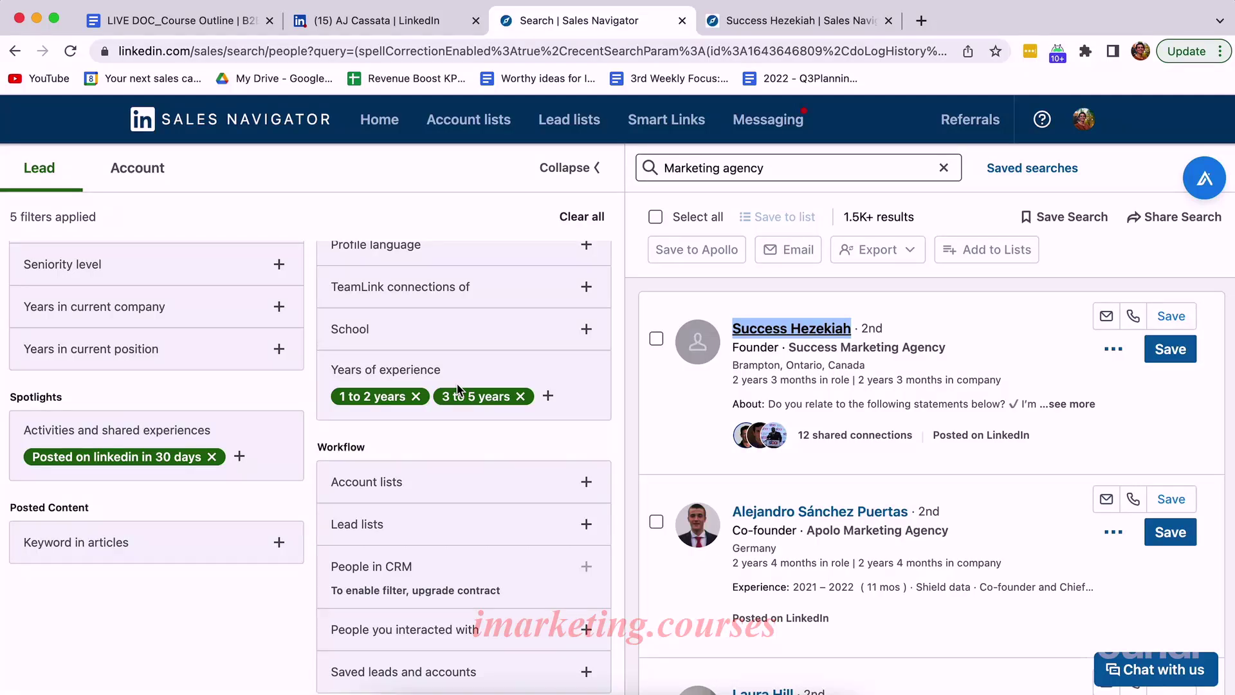
pyautogui.scroll(-2, 816, 315)
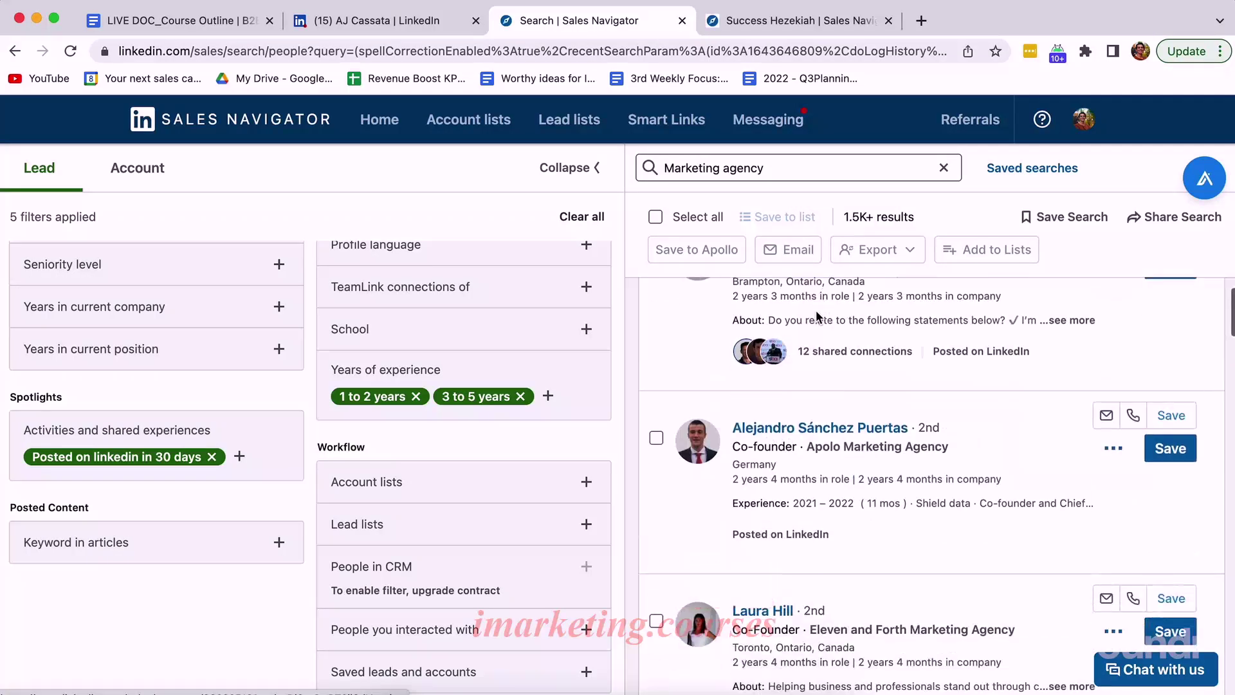
pyautogui.click(747, 21)
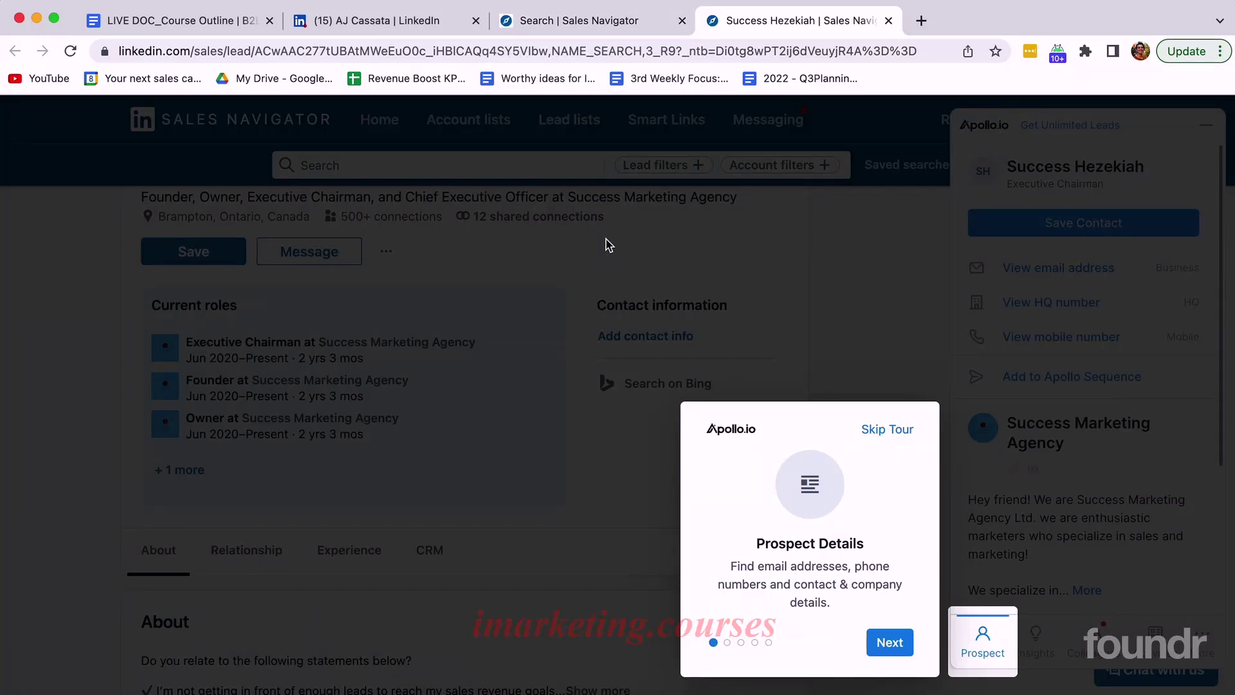
pyautogui.scroll(4, 606, 245)
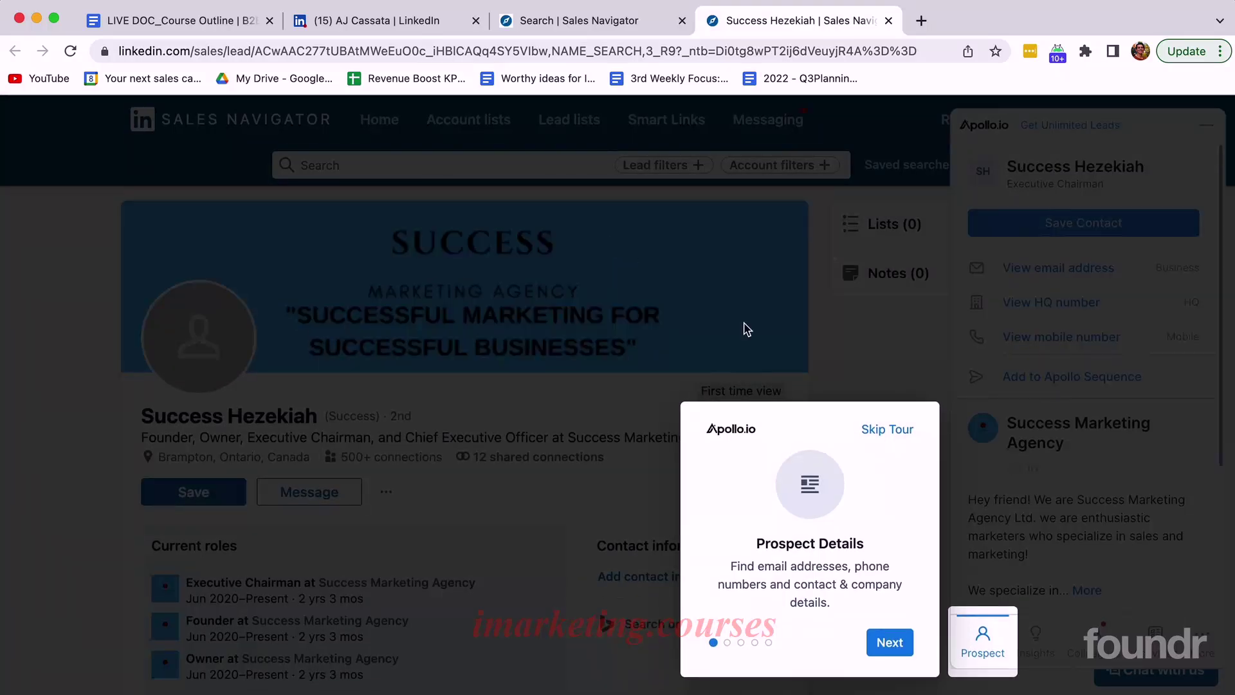
pyautogui.click(887, 429)
# From the search results, open the second and third leads' profiles in new tabs and view the third one.
pyautogui.click(649, 16)
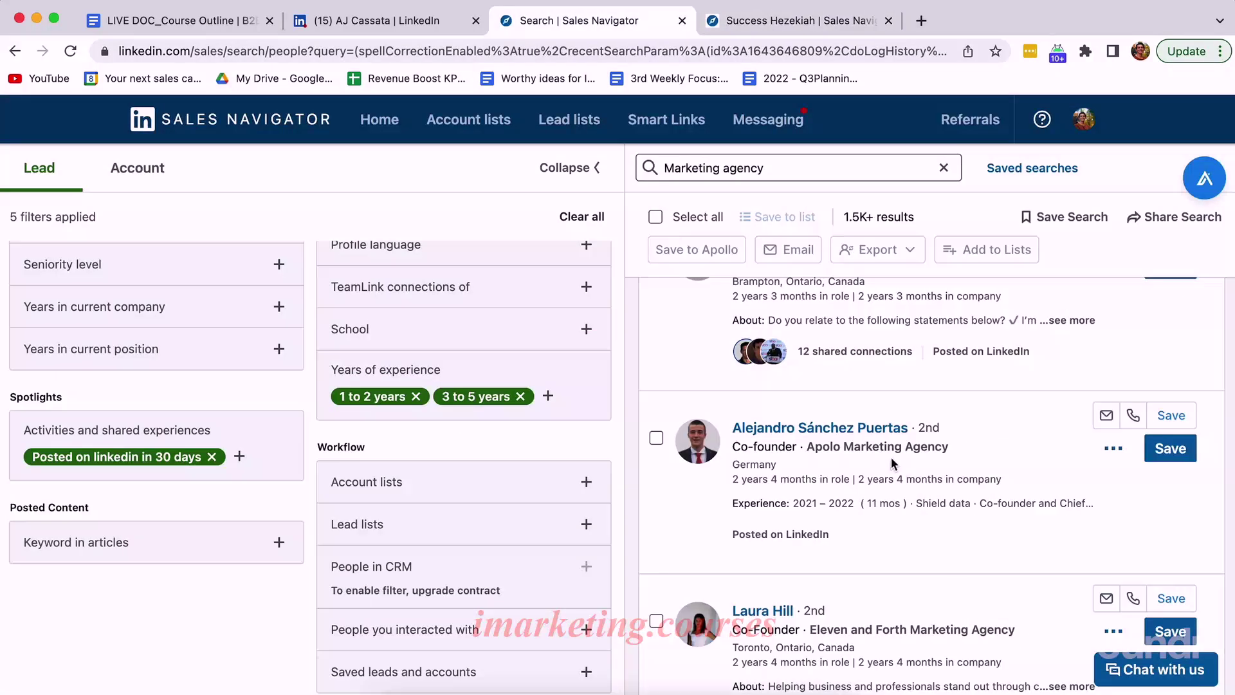
pyautogui.rightClick(888, 428)
pyautogui.click(926, 412)
pyautogui.scroll(-3, 854, 520)
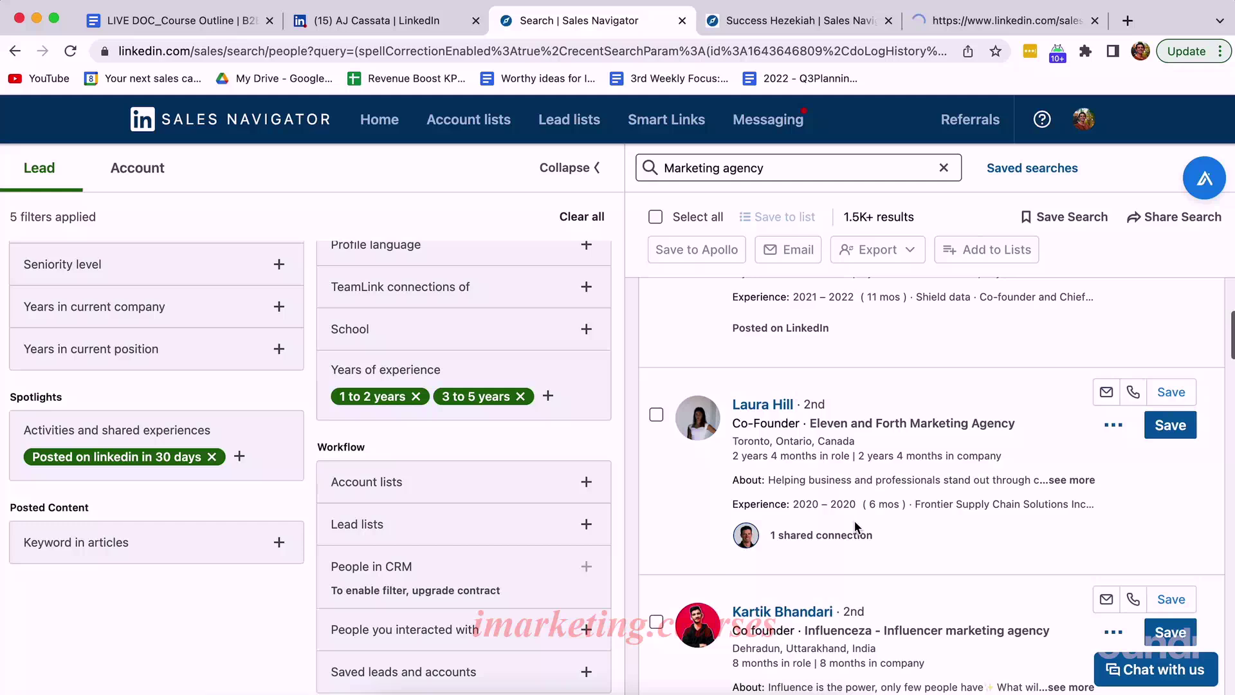
pyautogui.rightClick(769, 406)
pyautogui.click(817, 412)
pyautogui.click(997, 25)
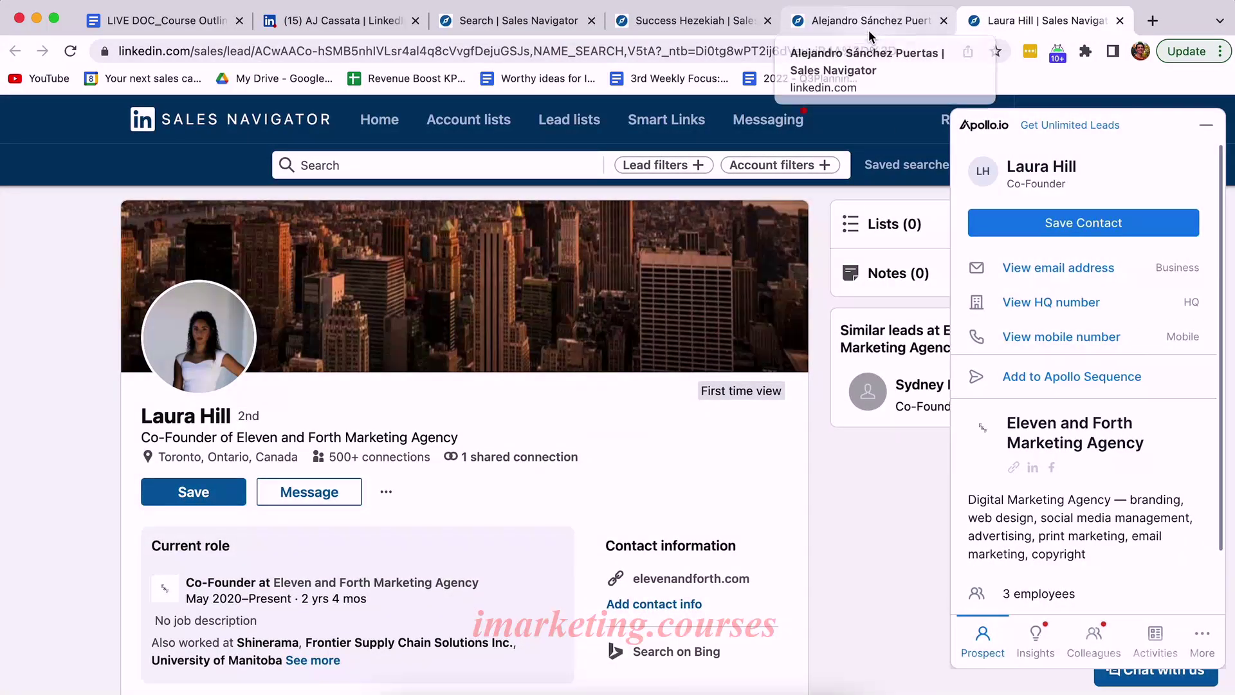
# Return to the search results and save the lead search as "Marketing Agency - 1-10 employees, US".
pyautogui.click(542, 24)
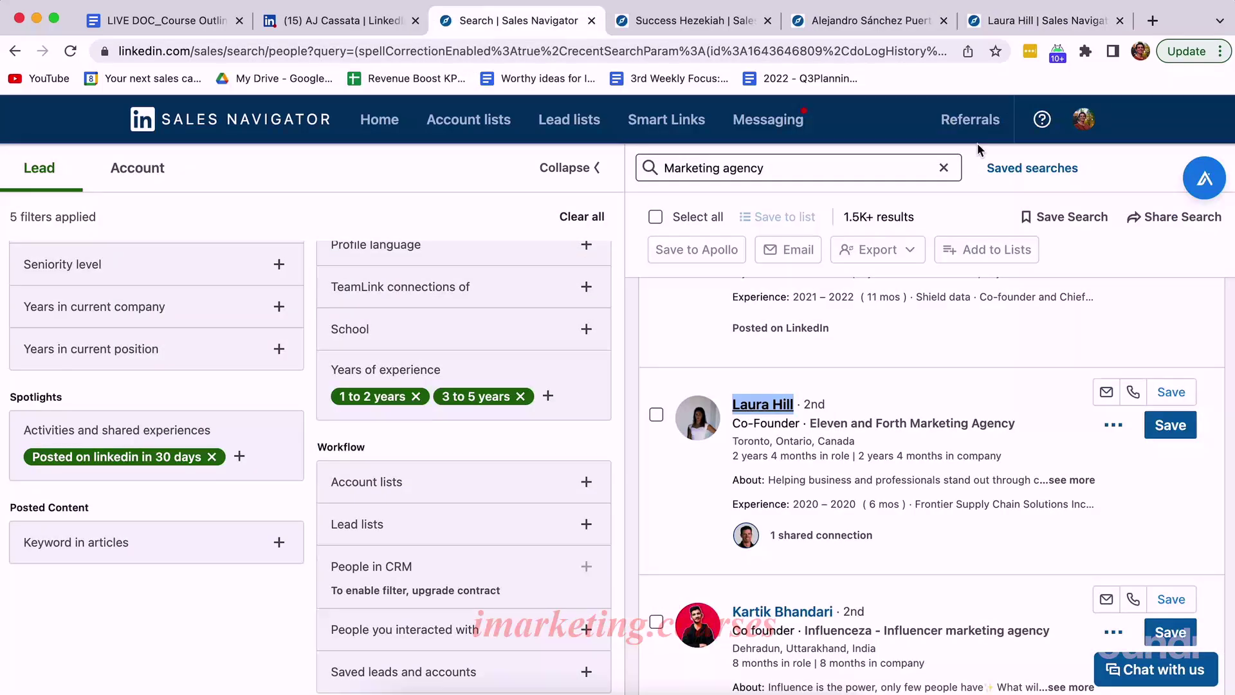
pyautogui.click(1071, 225)
pyautogui.moveTo(528, 443); pyautogui.dragTo(303, 439)
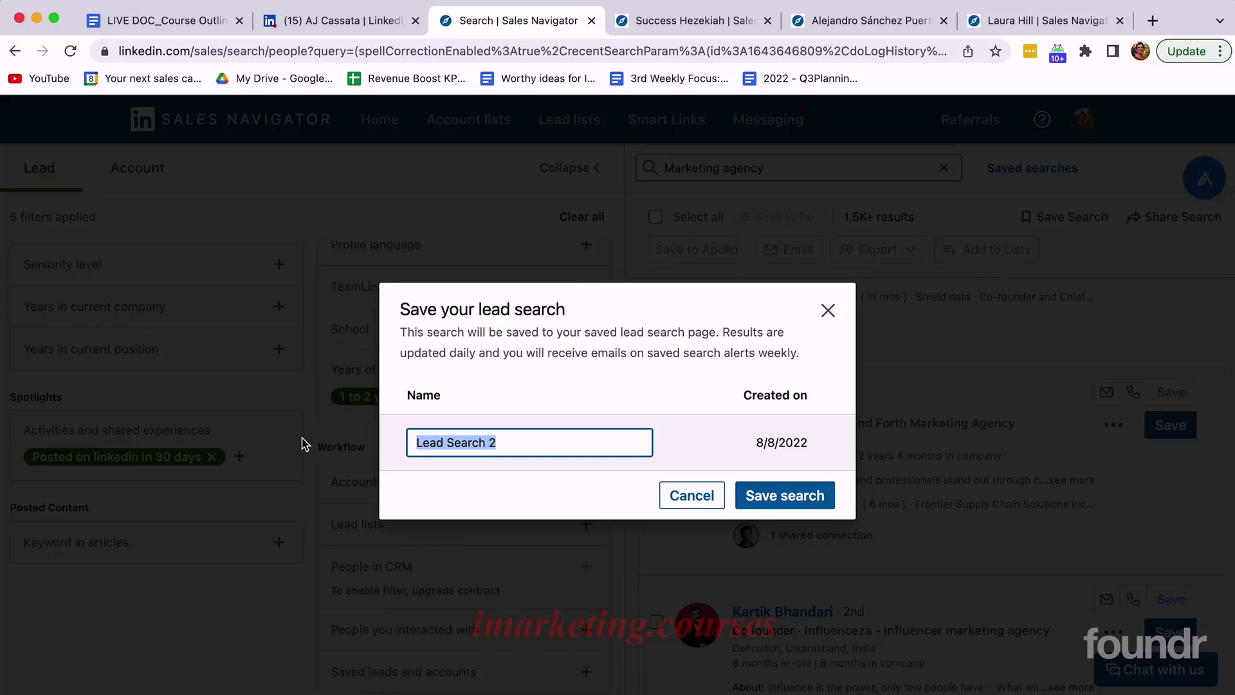
pyautogui.write('Marketing Agency - 1-10 employees, US')
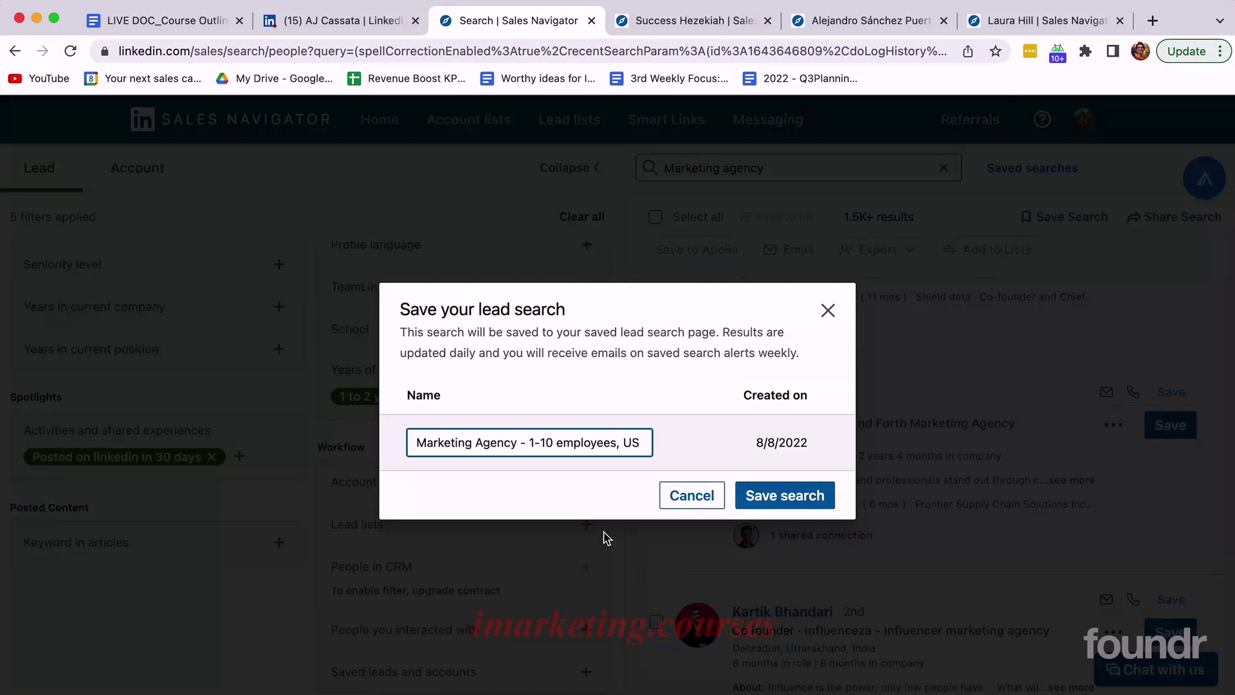
pyautogui.click(780, 495)
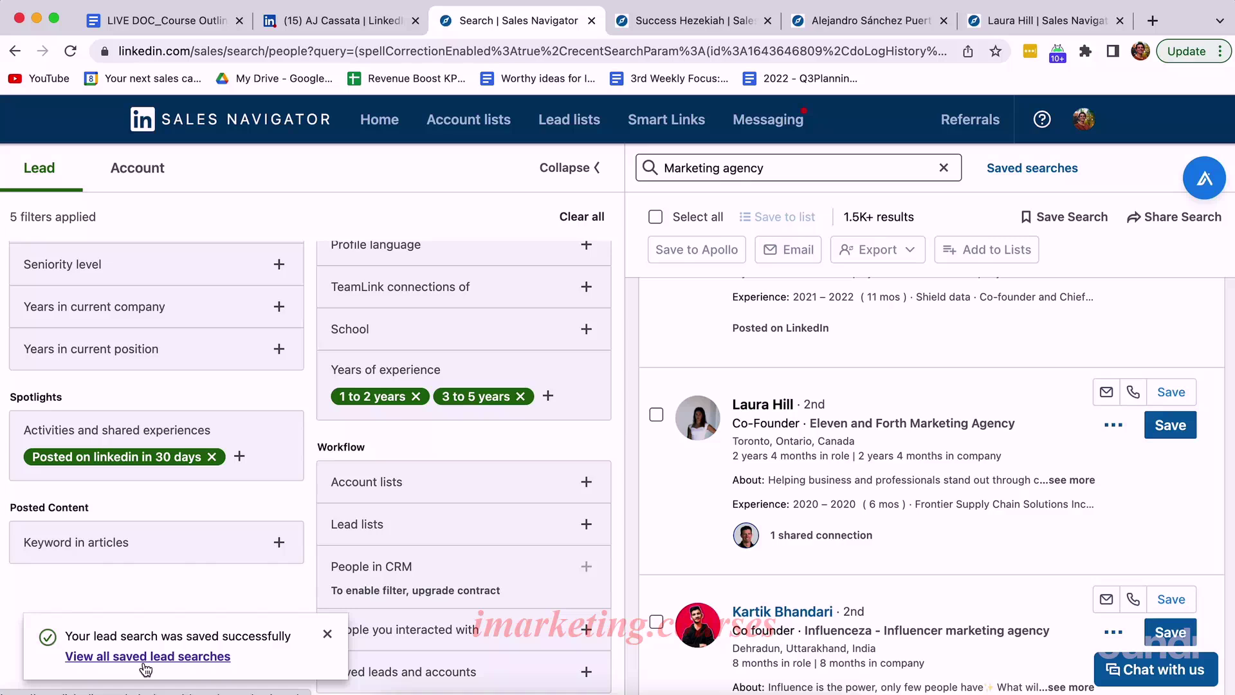
# View all saved lead searches, load "Marketing Agency - 1-10 employees, US" and look through its leads.
pyautogui.click(146, 668)
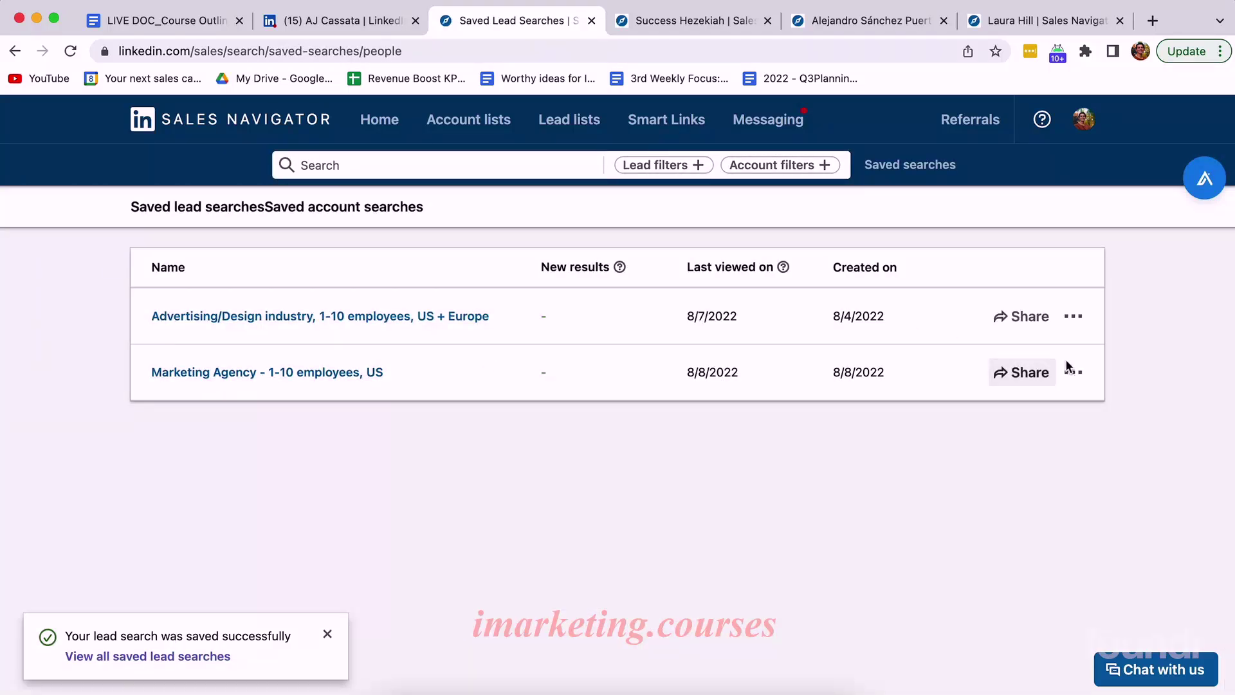
pyautogui.click(243, 371)
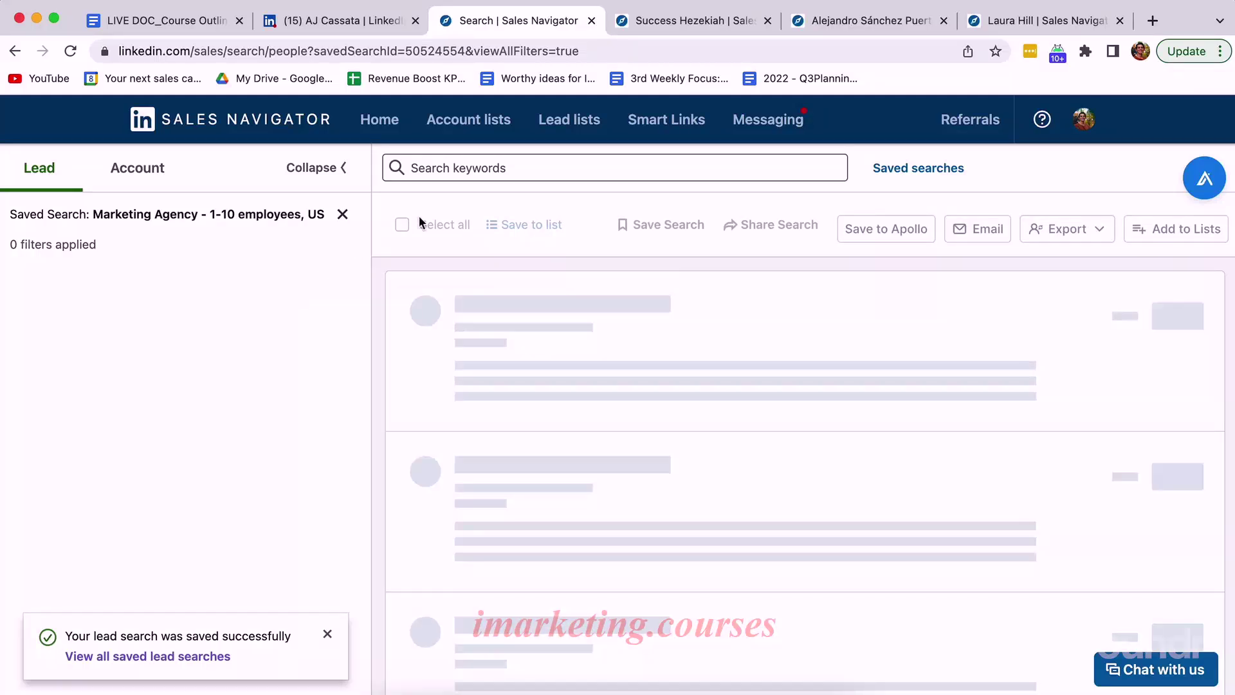
pyautogui.scroll(-2, 654, 341)
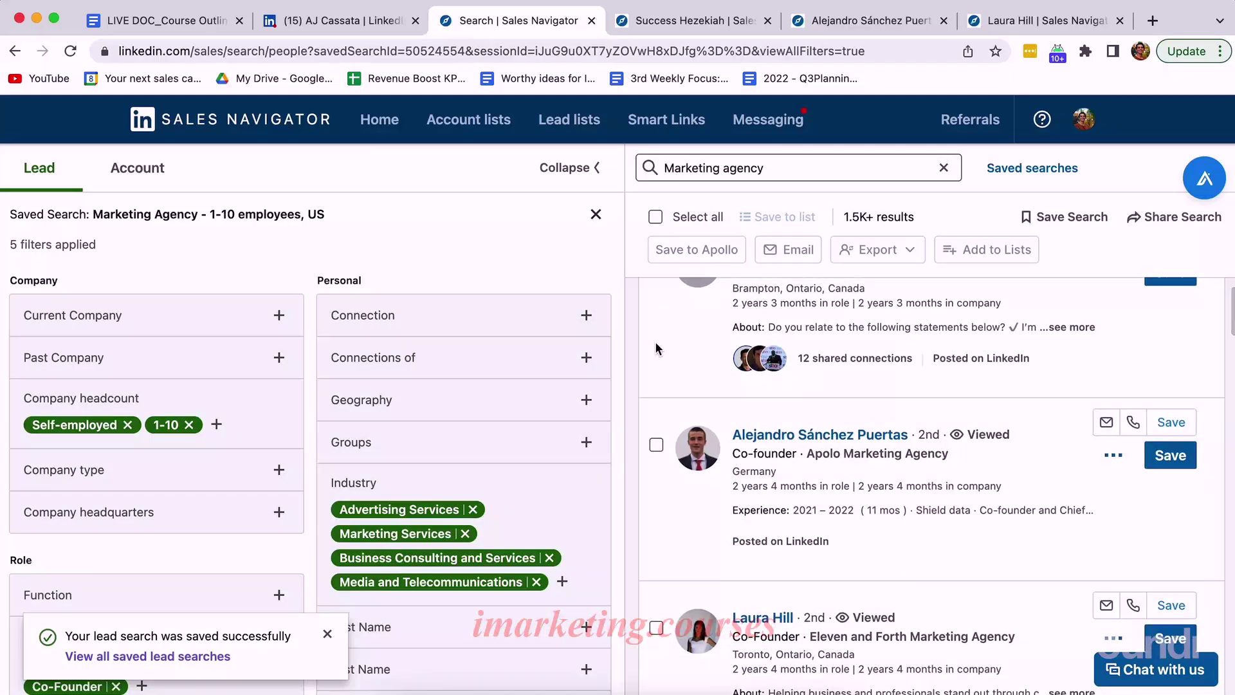
pyautogui.scroll(-8, 654, 341)
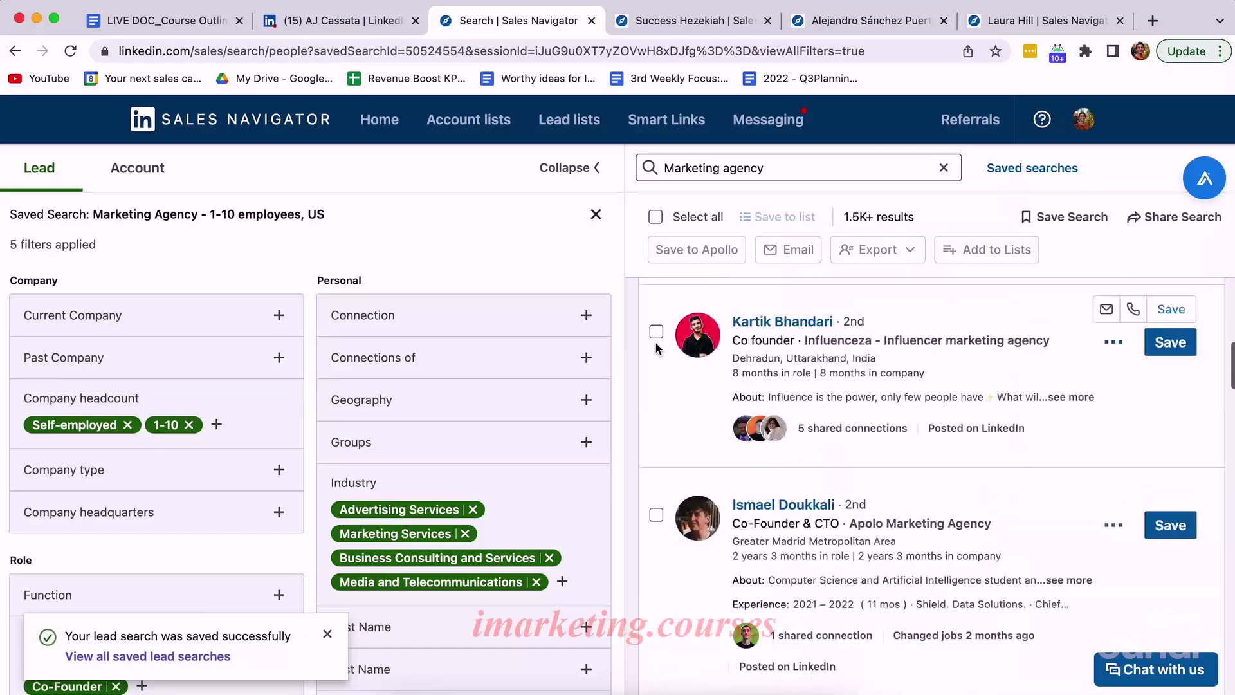